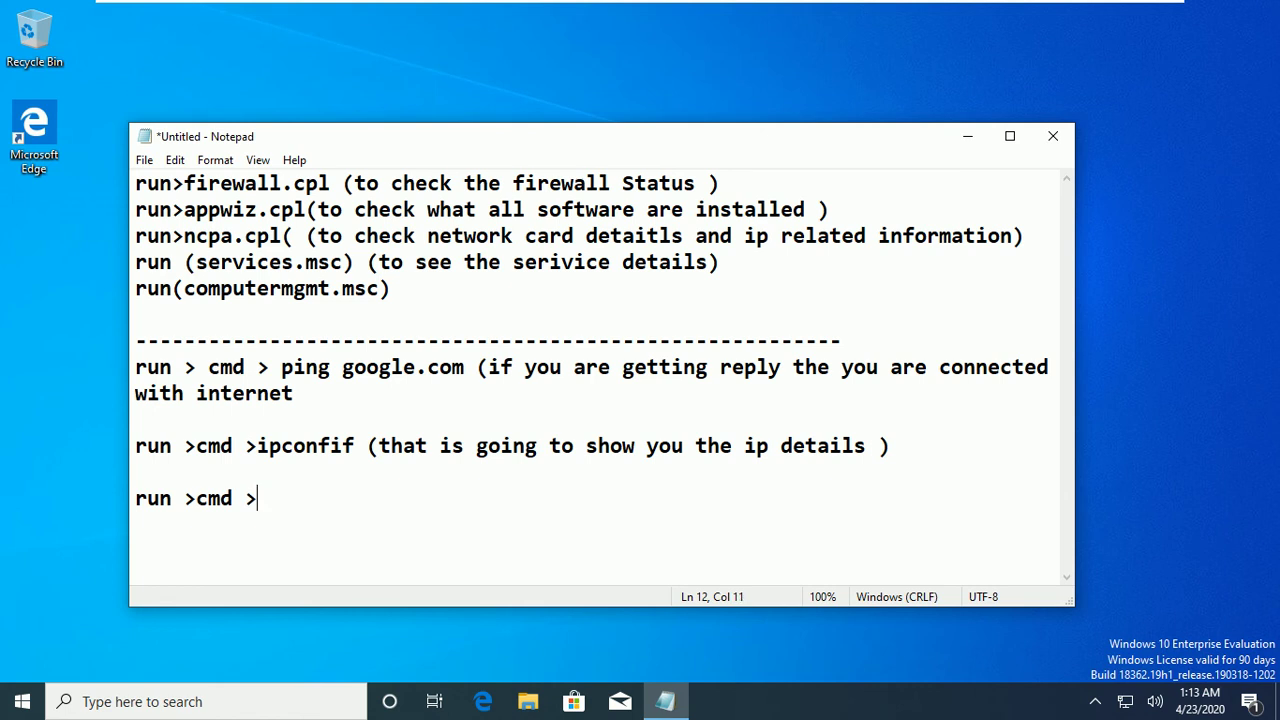
Finish the Notepad note to read 'route print (routing details )' and start a new line.
{"action": "key", "text": "BackSpace"}
{"action": "type", "text": "pr"}
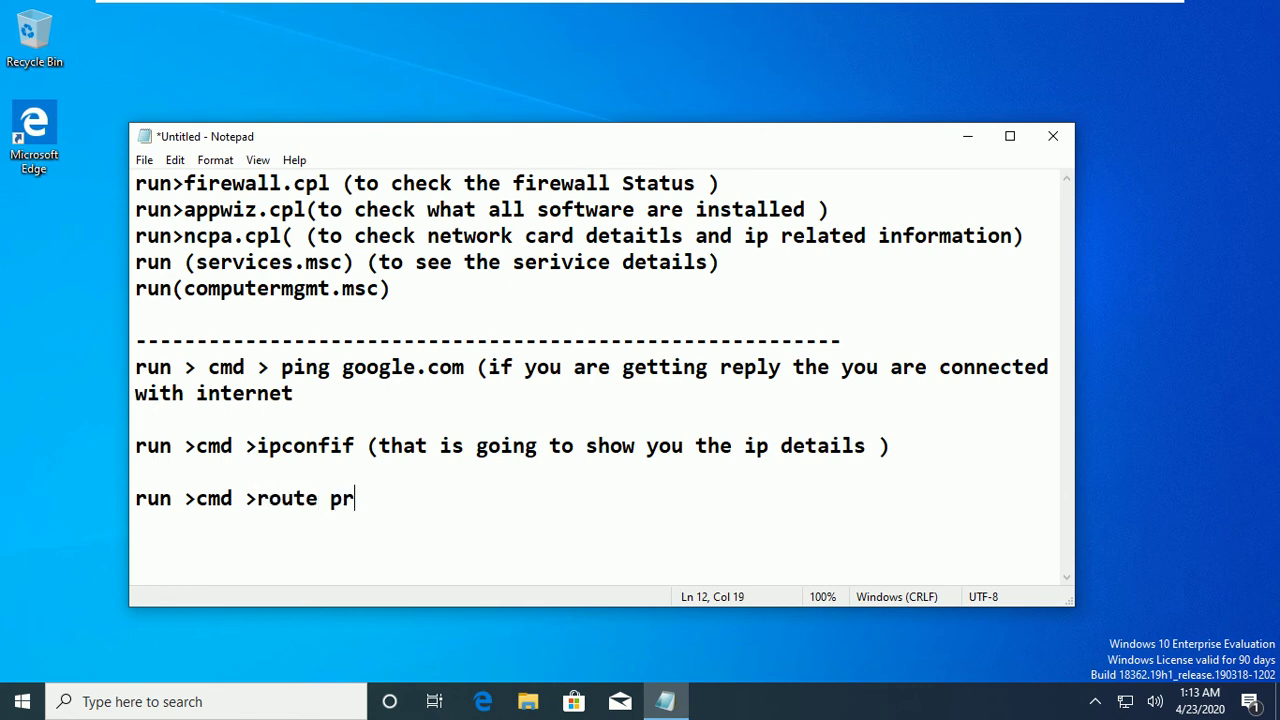
{"action": "type", "text": "int (ro"}
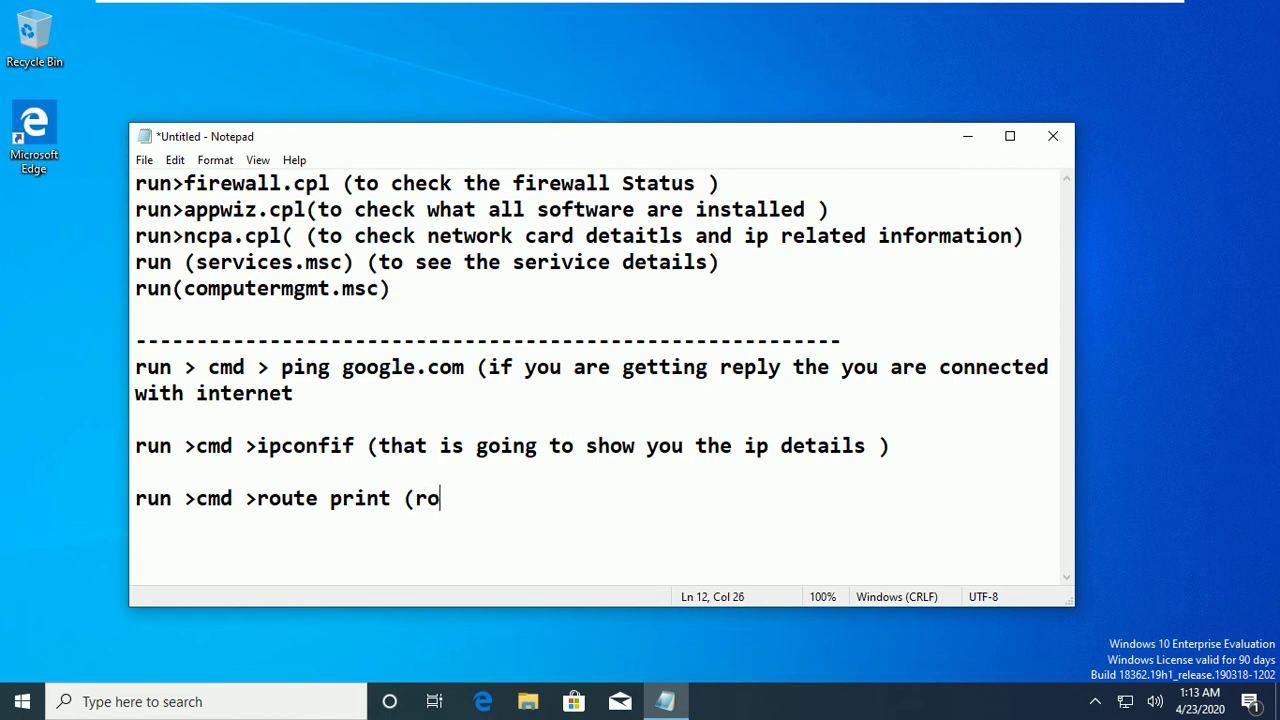
{"action": "type", "text": "uting details "}
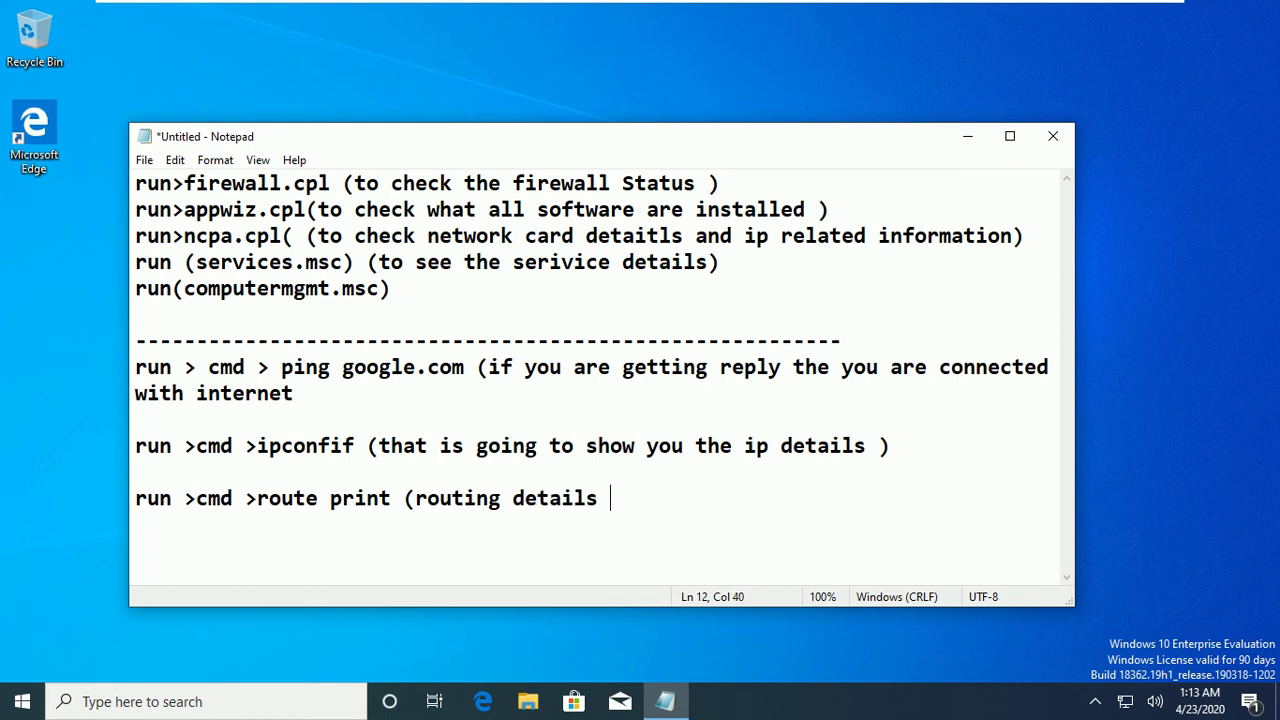
{"action": "type", "text": ")"}
{"action": "key", "text": "Return"}
{"action": "key", "text": "Return"}
Launch firewall.cpl from Run to show the Windows Defender Firewall status.
{"action": "key", "text": "super+r"}
{"action": "type", "text": "fi"}
{"action": "key", "text": "Down"}
{"action": "key", "text": "Return"}
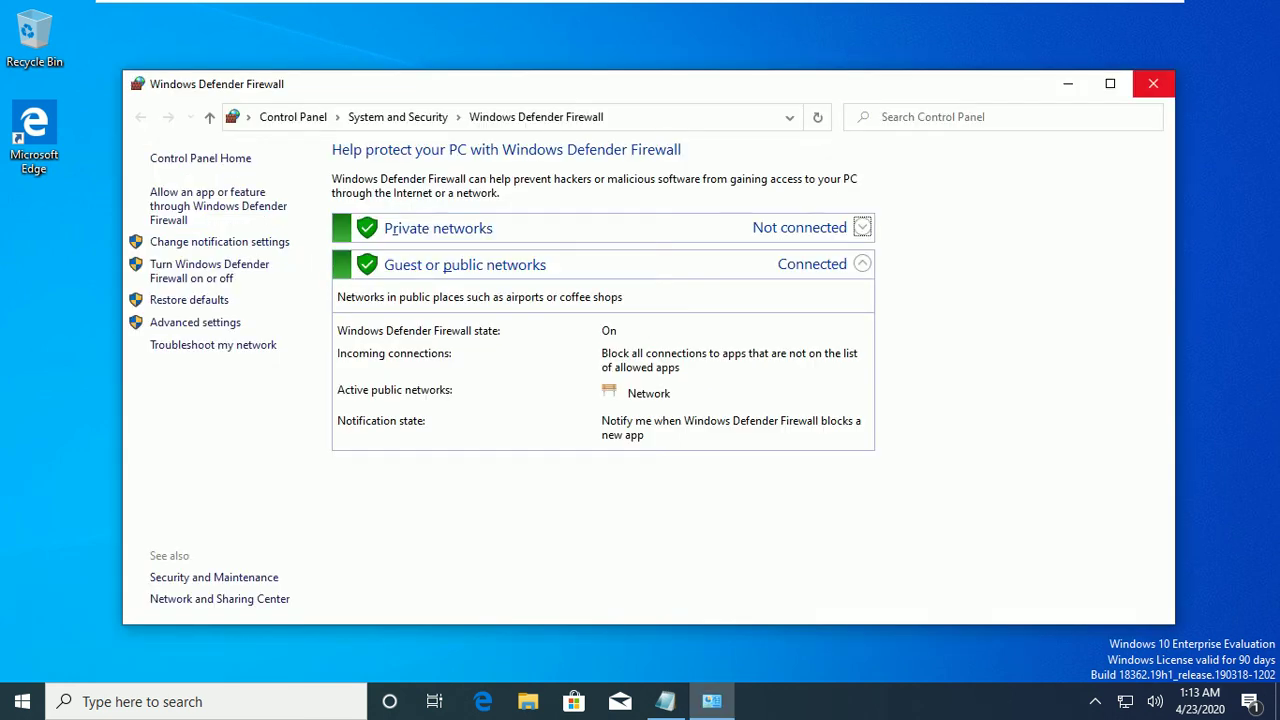
Close the firewall window and open Programs and Features with appwiz.cpl.
{"action": "left_click", "coordinate": [1153, 83]}
{"action": "key", "text": "super+r"}
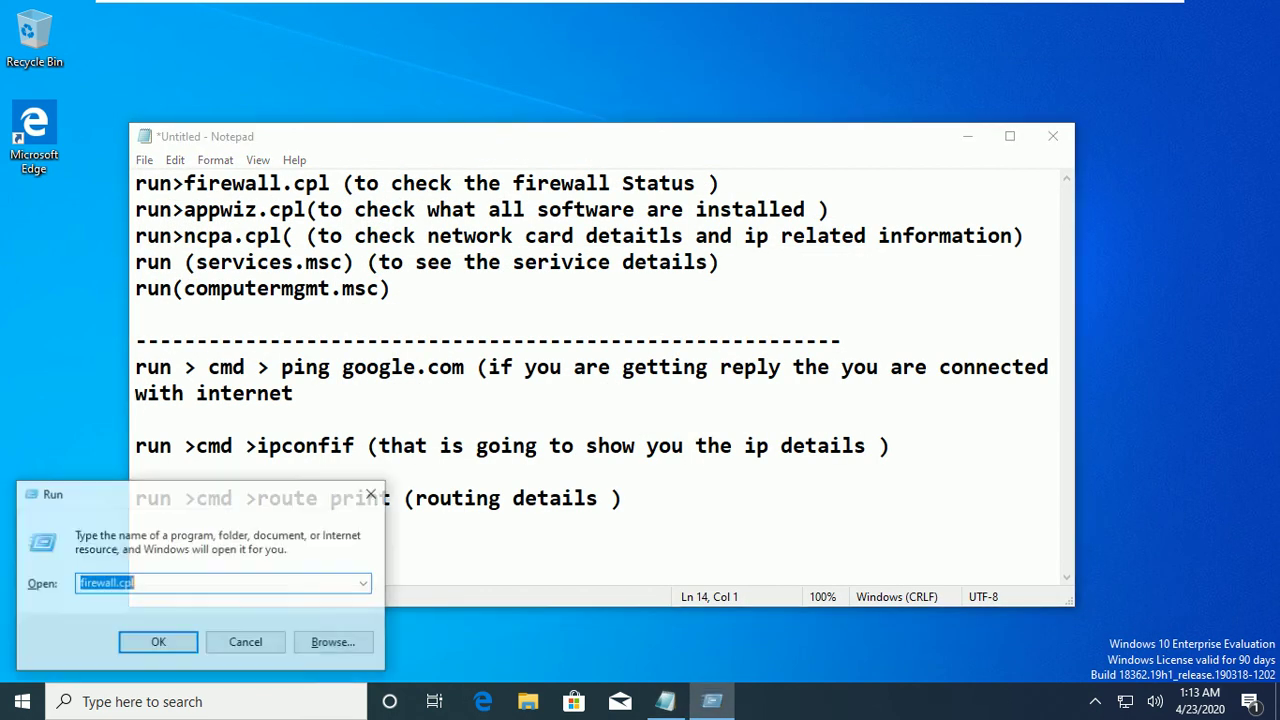
{"action": "type", "text": "appwiz.cpl"}
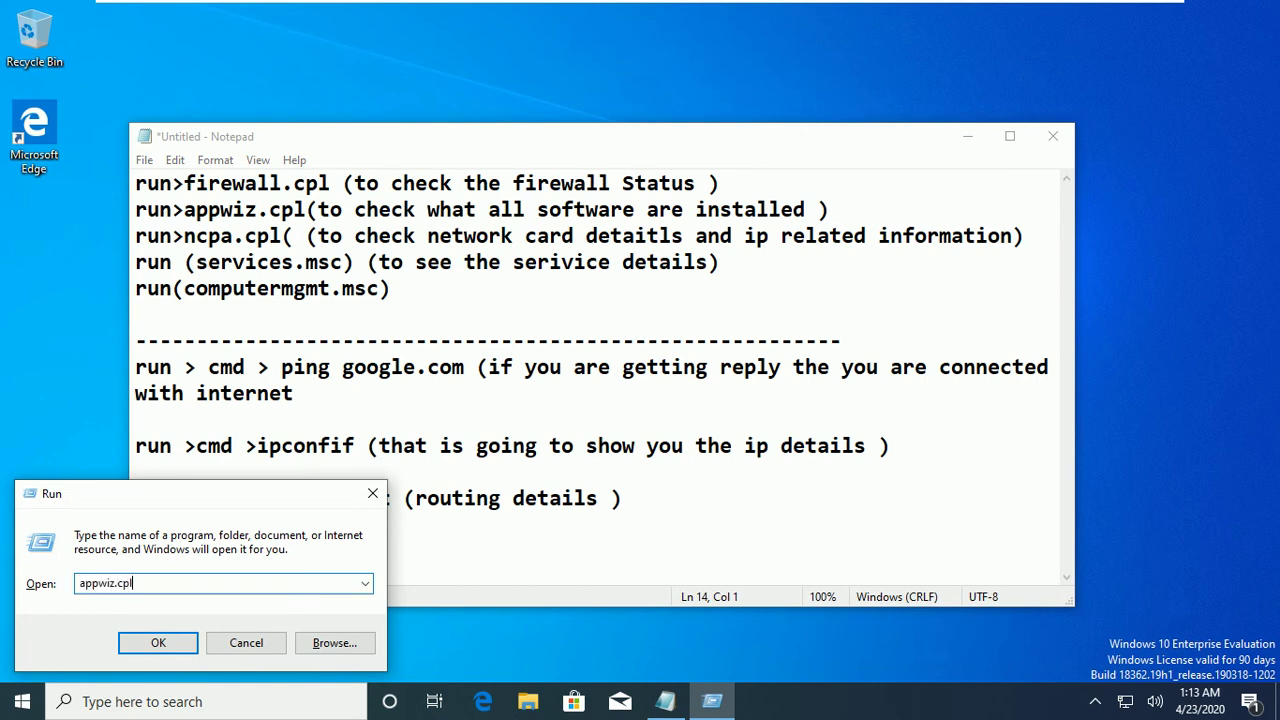
{"action": "key", "text": "Return"}
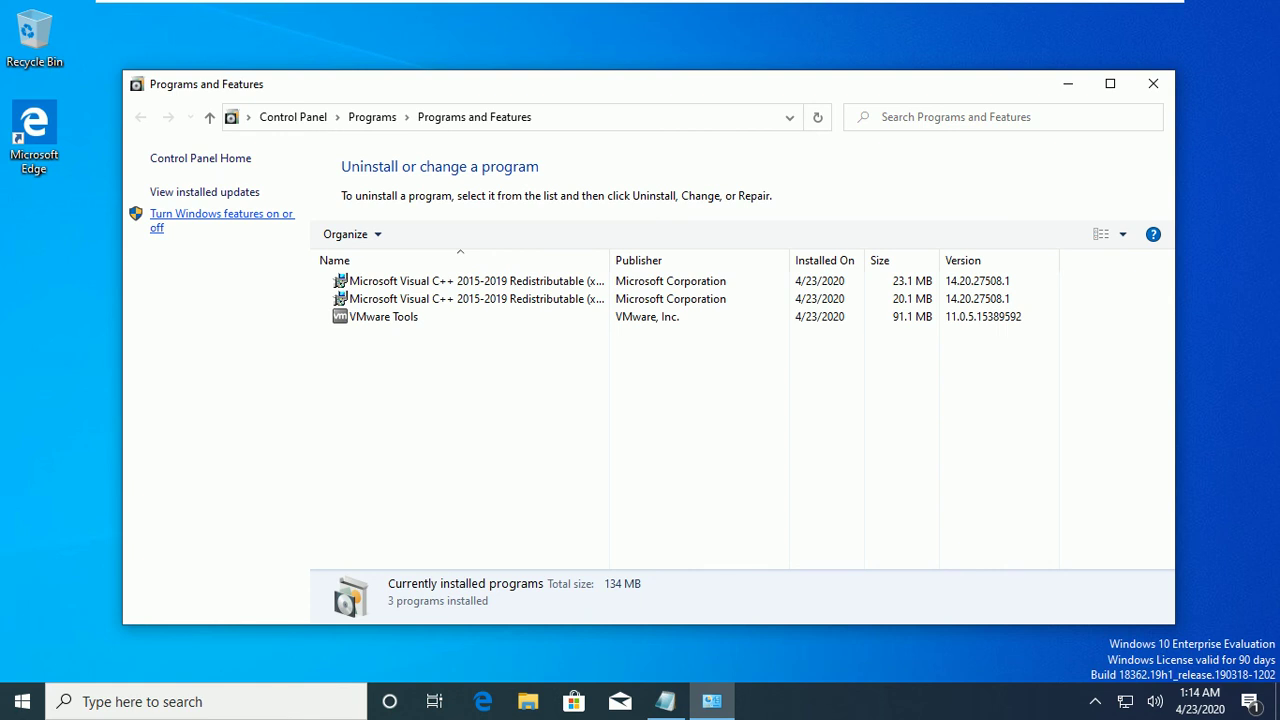
Review Windows Features, including Hyper-V's description, without changes, then close Programs and Features.
{"action": "left_click", "coordinate": [221, 214]}
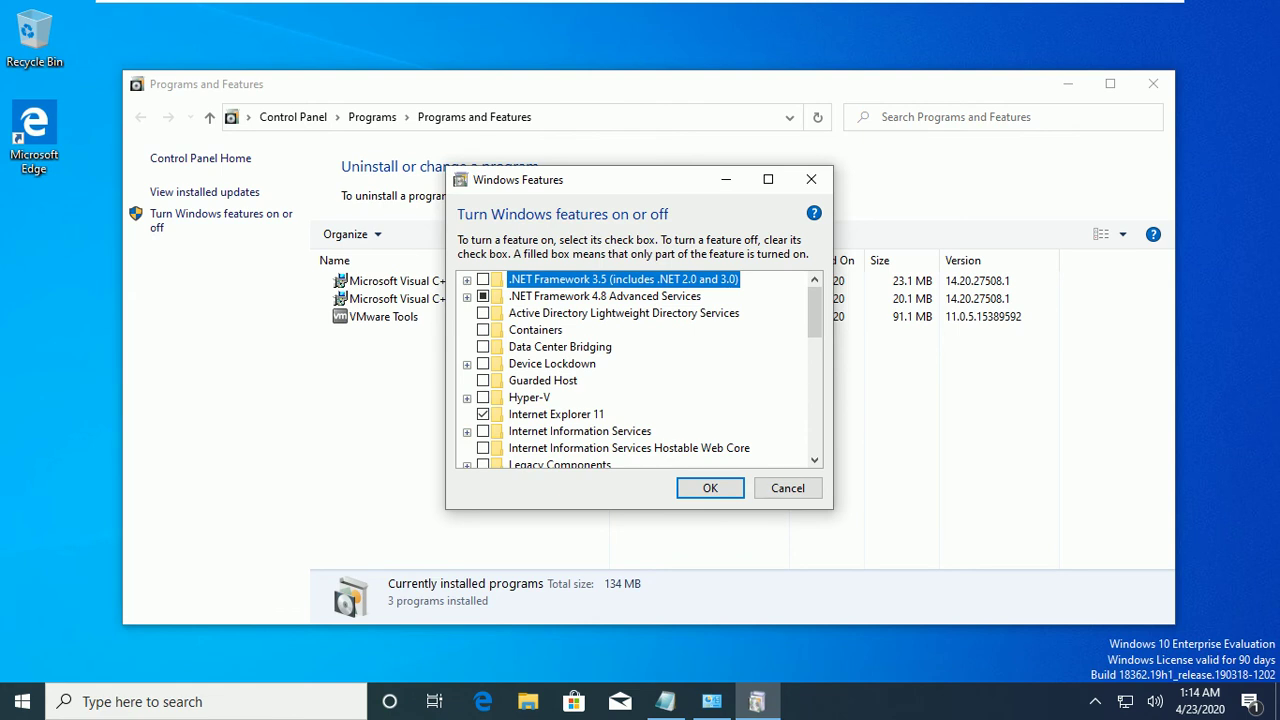
{"action": "left_click", "coordinate": [529, 397]}
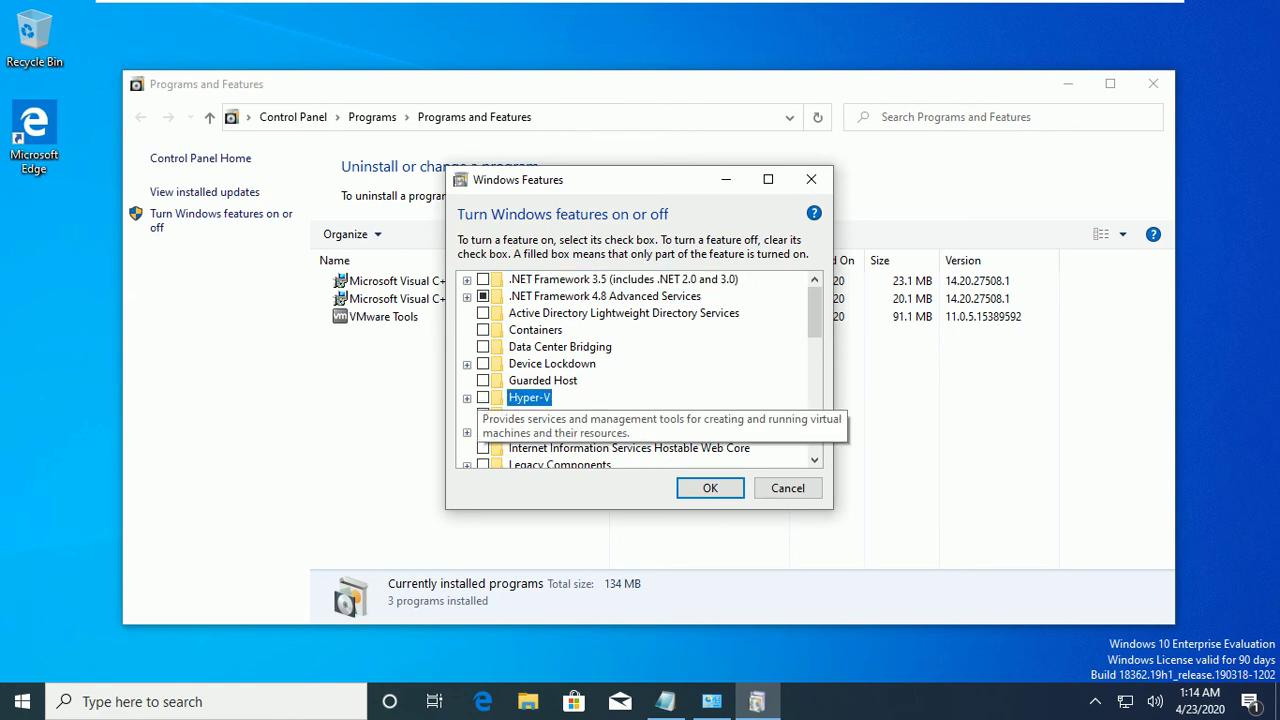
{"action": "left_click", "coordinate": [787, 488]}
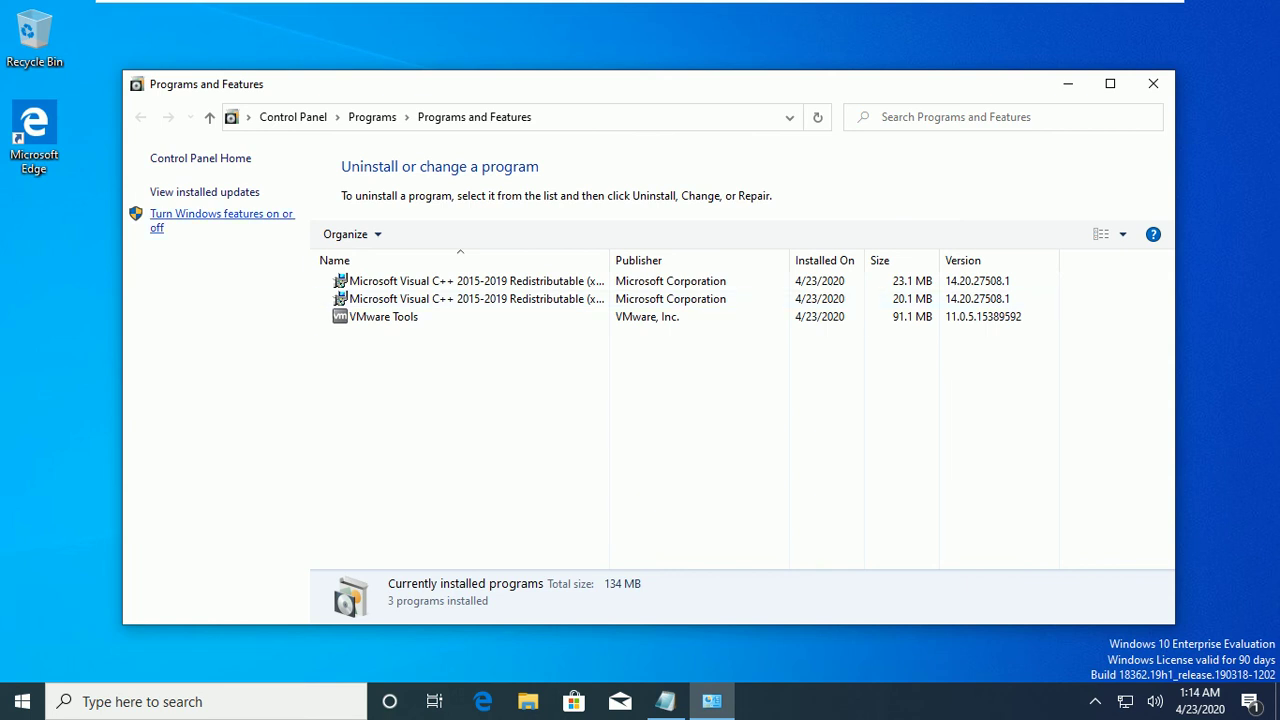
{"action": "left_click", "coordinate": [221, 214]}
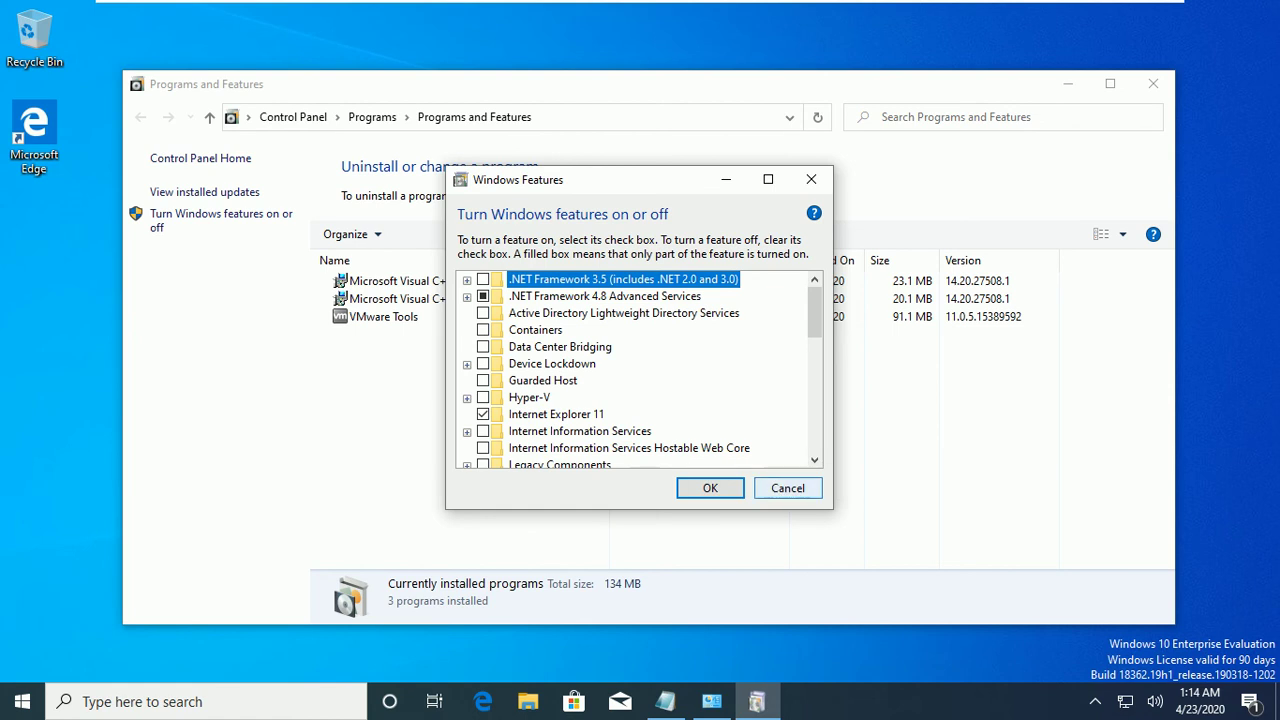
{"action": "left_click", "coordinate": [787, 488]}
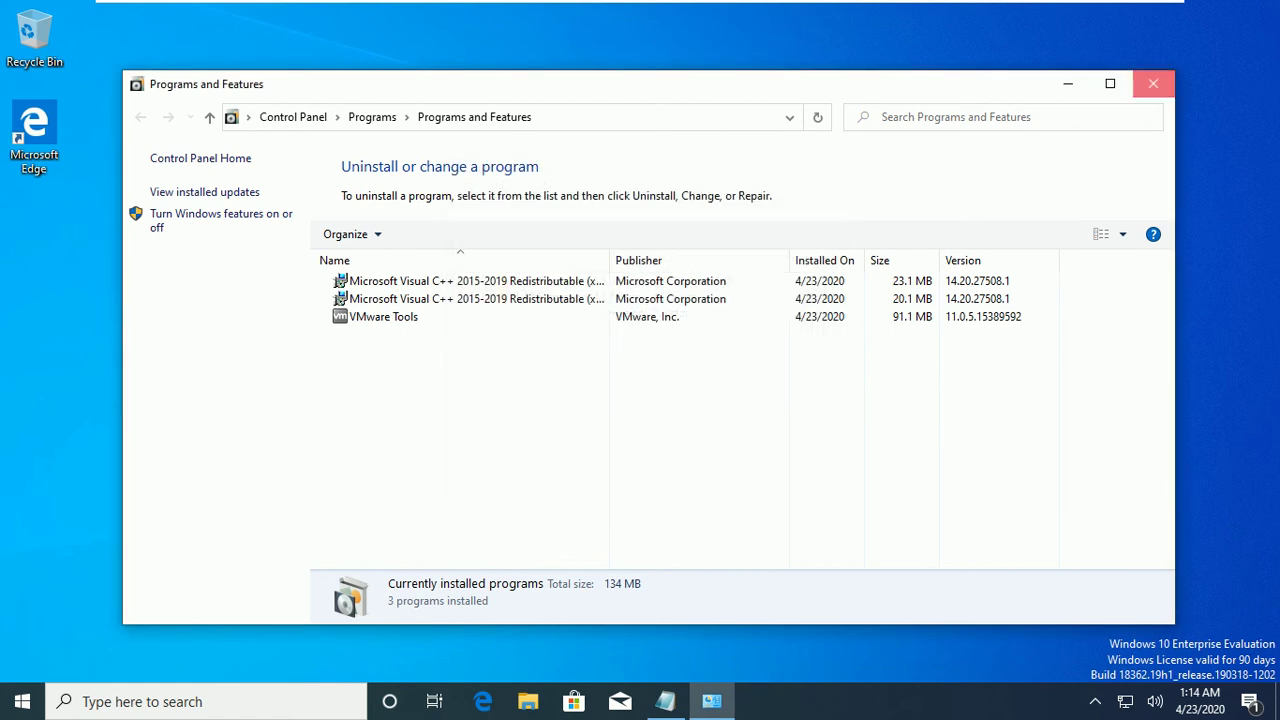
{"action": "left_click", "coordinate": [1153, 83]}
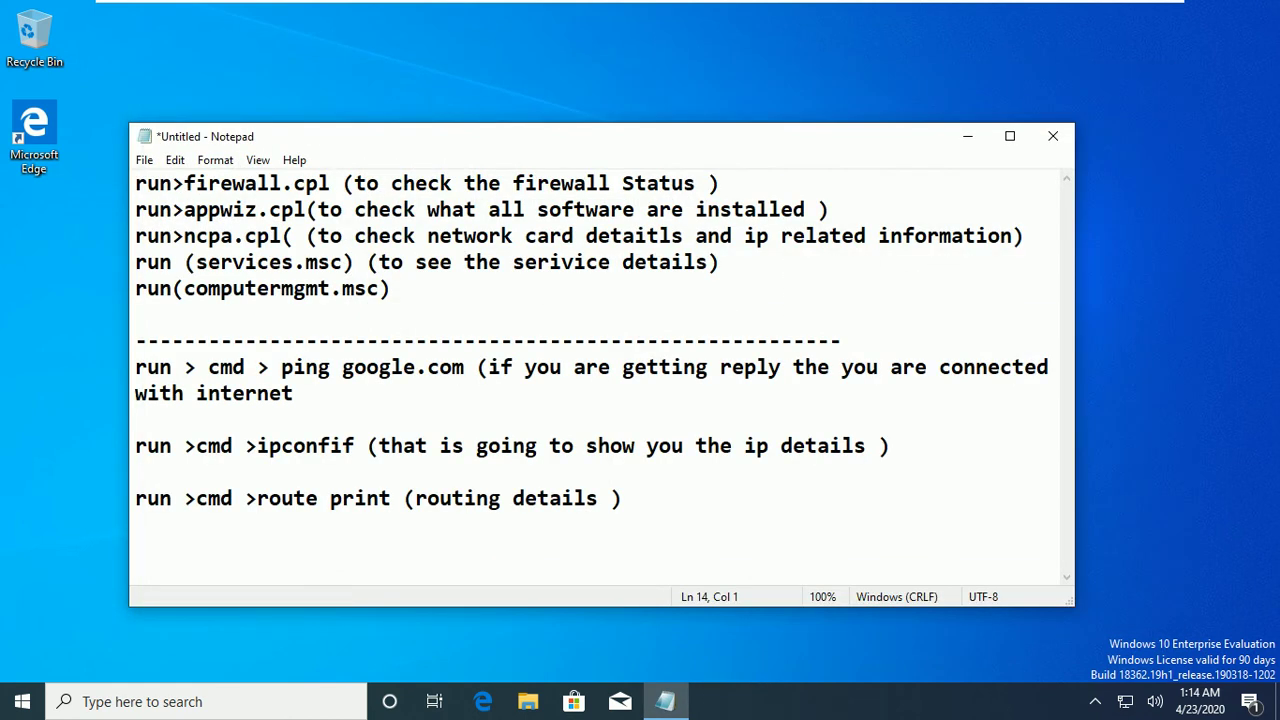
{"action": "key", "text": "super+r"}
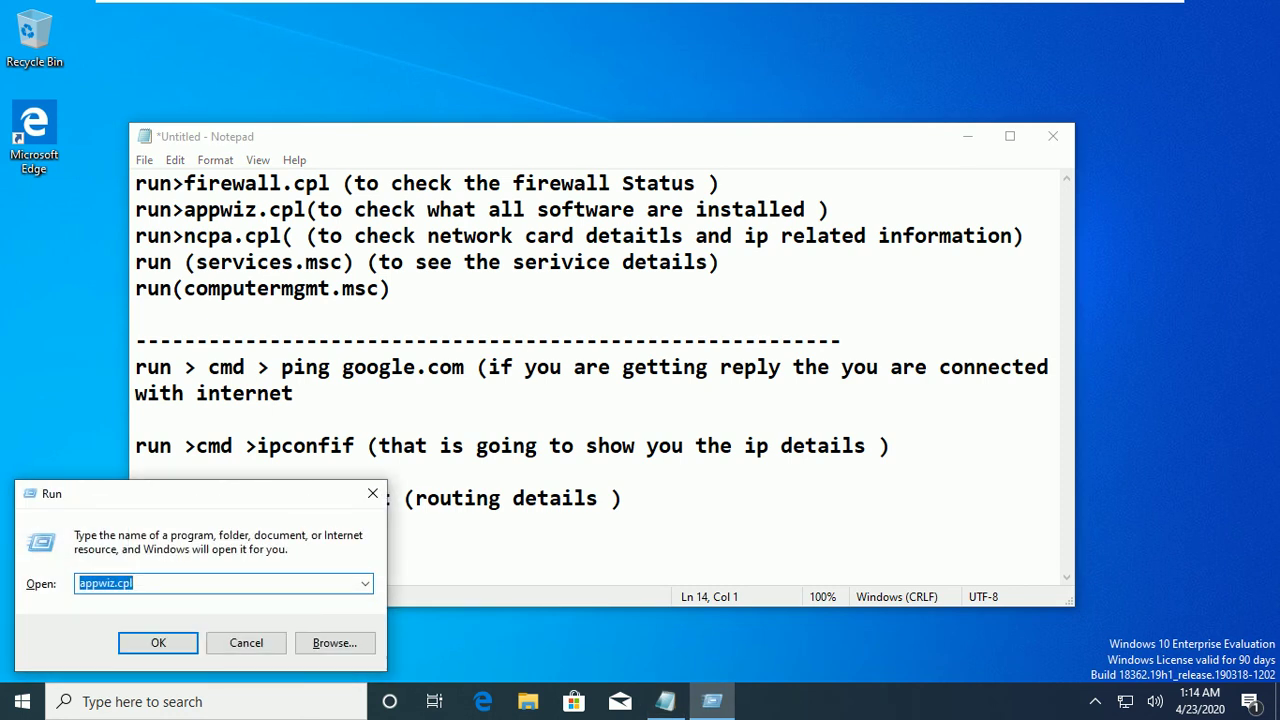
{"action": "type", "text": "ncpa.cpl"}
{"action": "key", "text": "Return"}
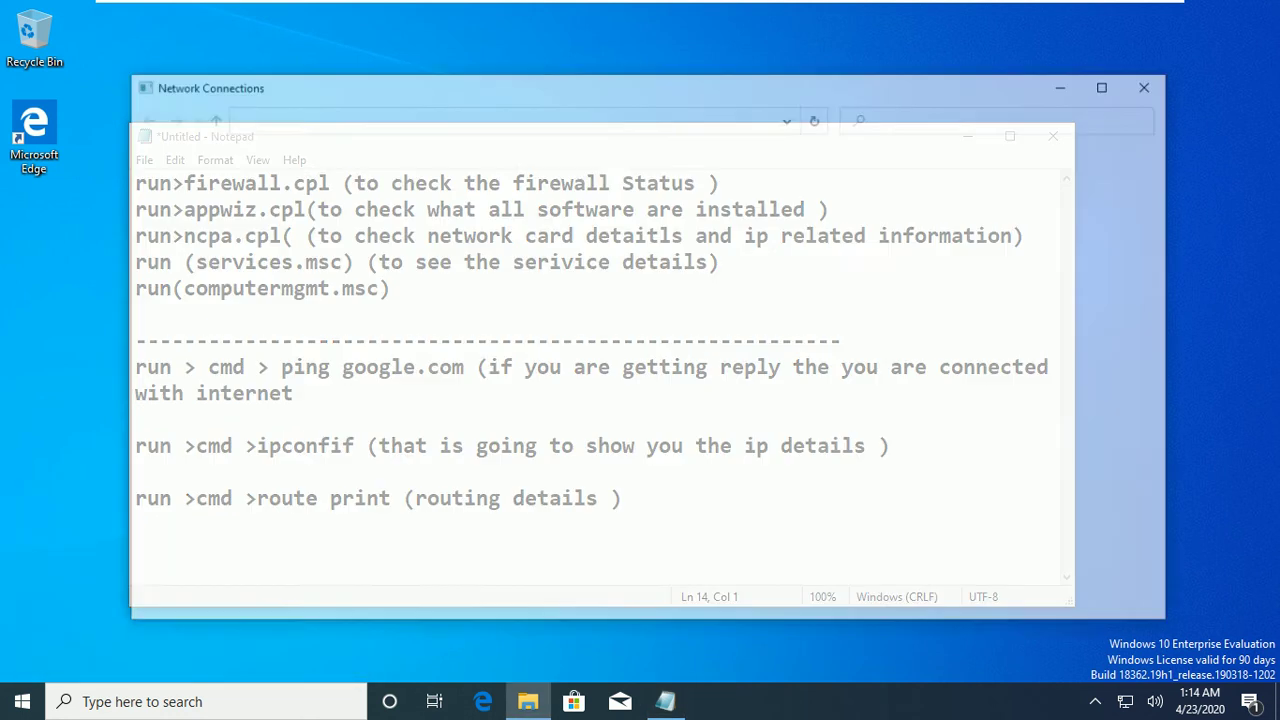
{"action": "left_click", "coordinate": [250, 196]}
{"action": "key", "text": "shift+F10"}
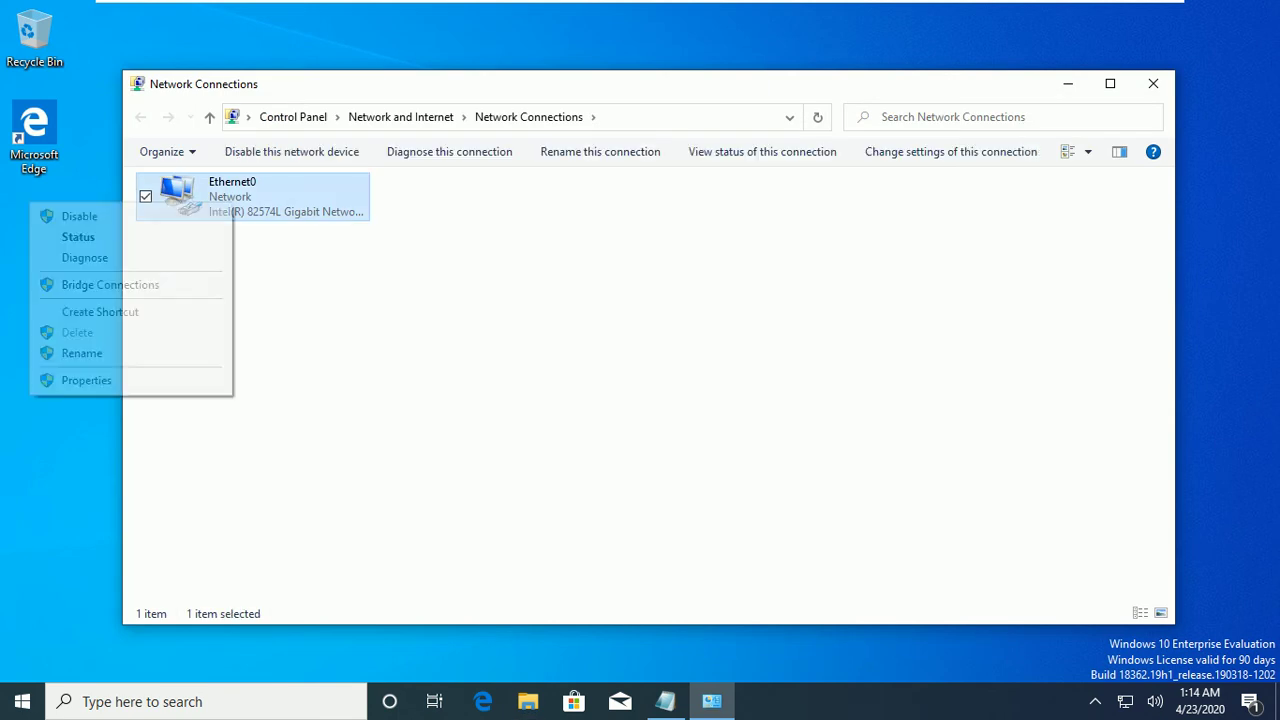
{"action": "key", "text": "Down"}
{"action": "key", "text": "Return"}
{"action": "key", "text": "Return"}
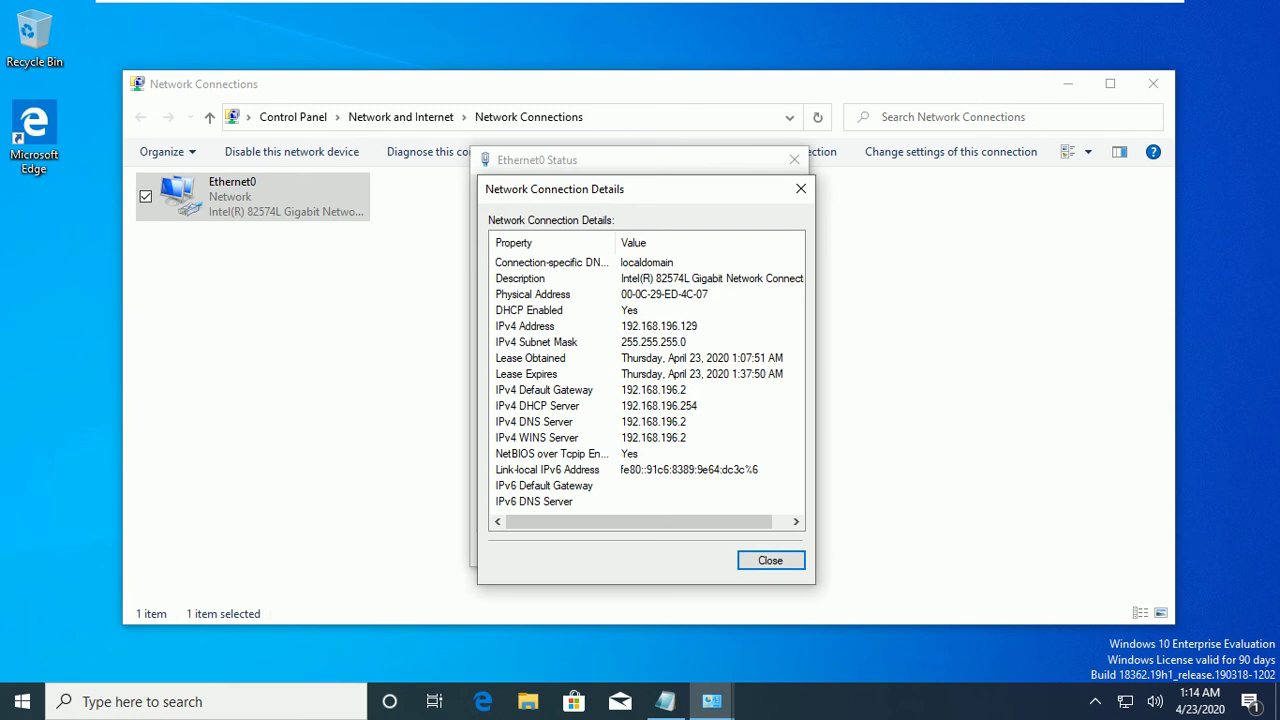
{"action": "key", "text": "Escape"}
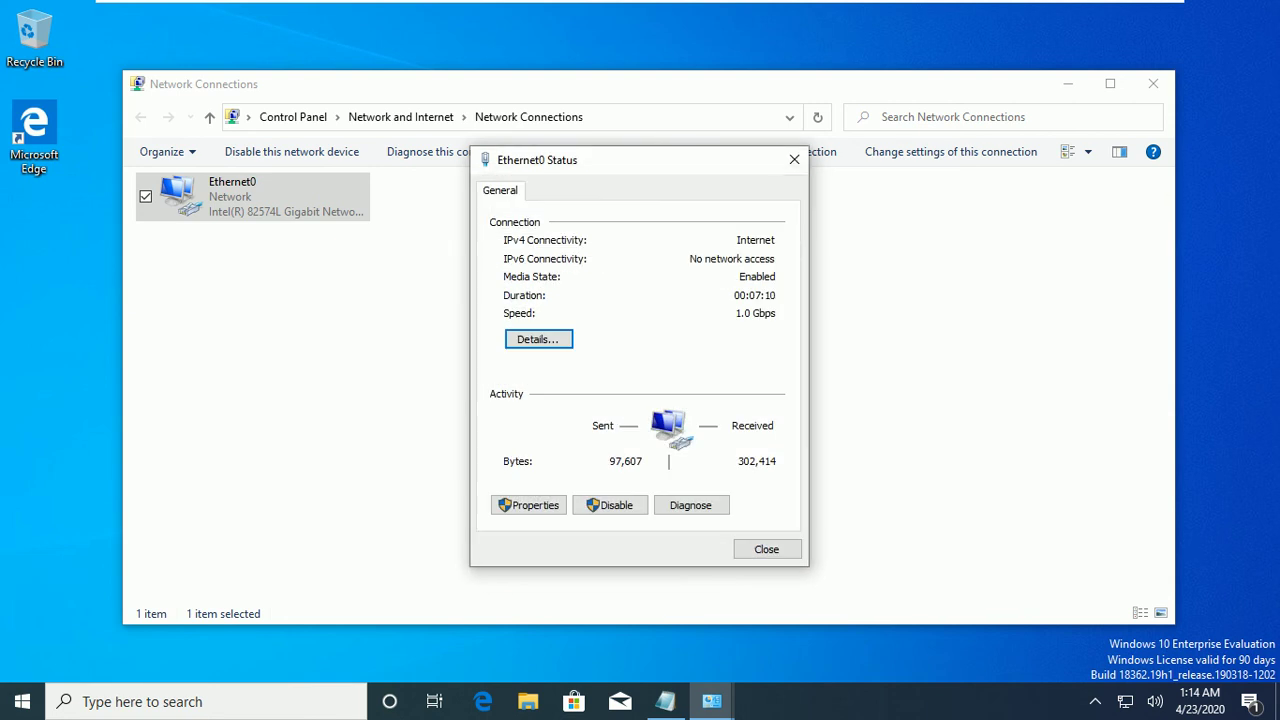
{"action": "key", "text": "Escape"}
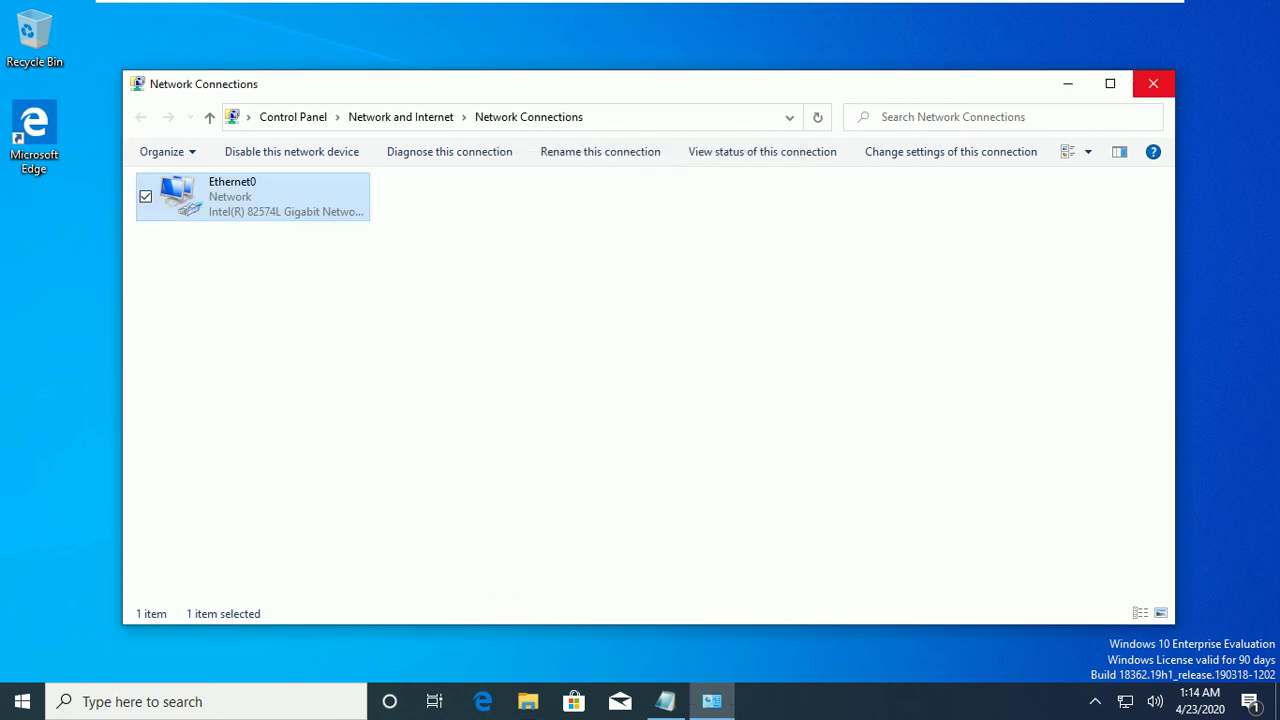
{"action": "left_click", "coordinate": [1153, 83]}
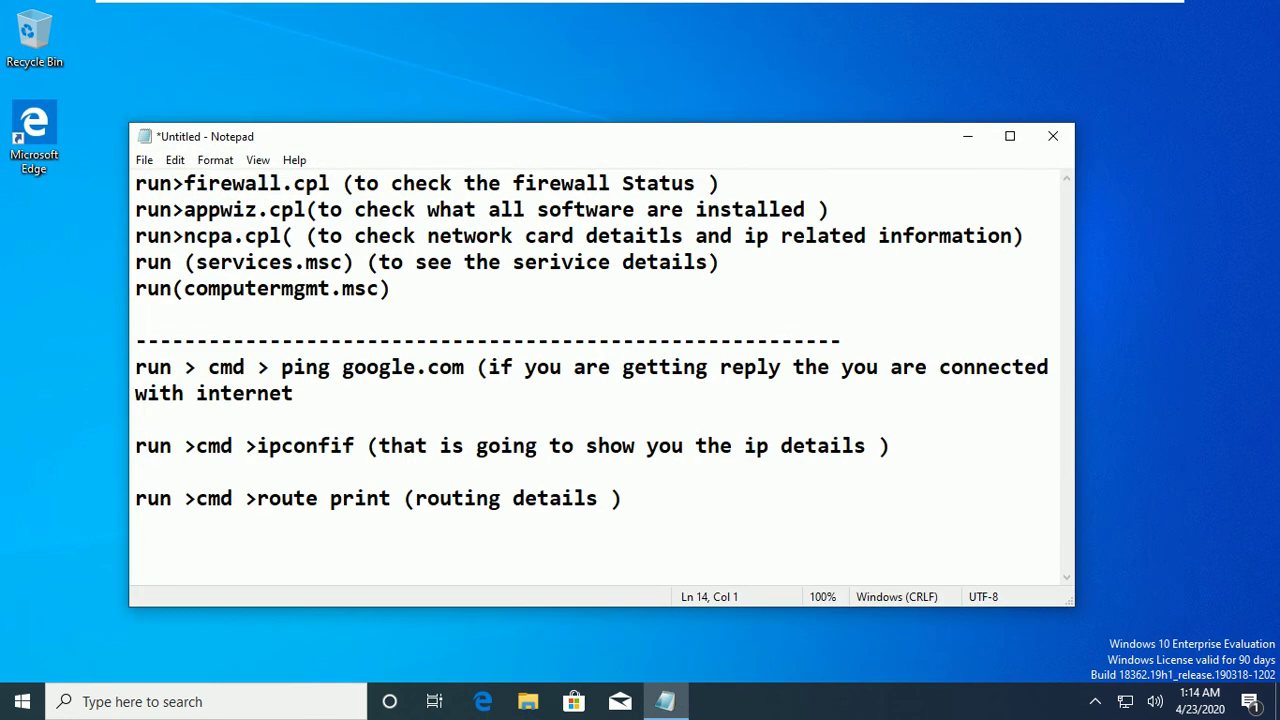
Open services.msc and bring up the Print Spooler service properties.
{"action": "key", "text": "super+r"}
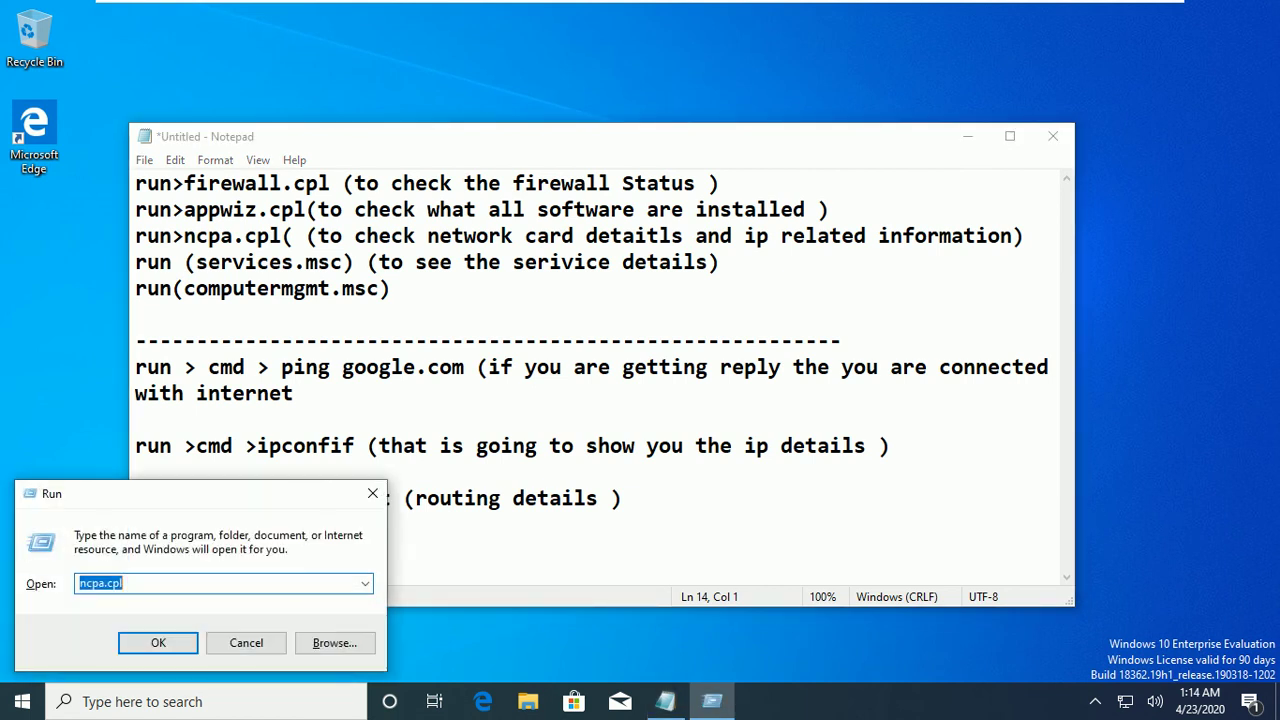
{"action": "type", "text": "services.msc"}
{"action": "key", "text": "Return"}
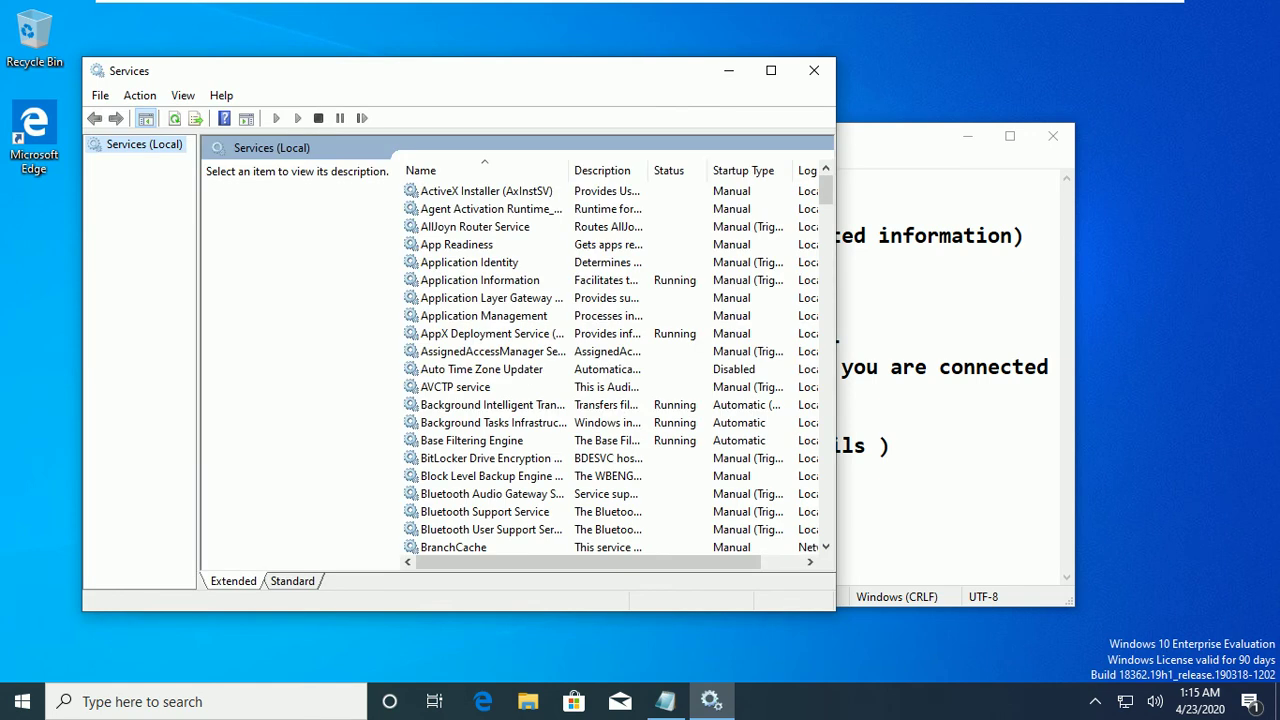
{"action": "left_click", "coordinate": [475, 226]}
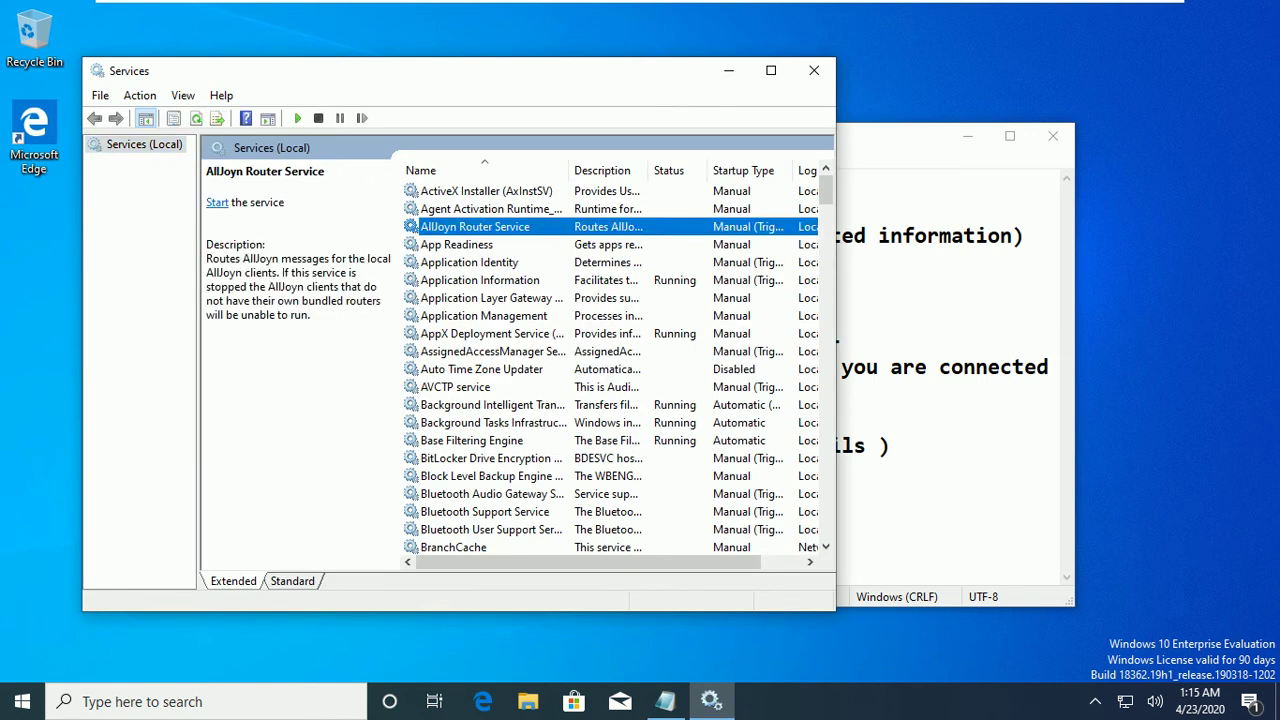
{"action": "type", "text": "print"}
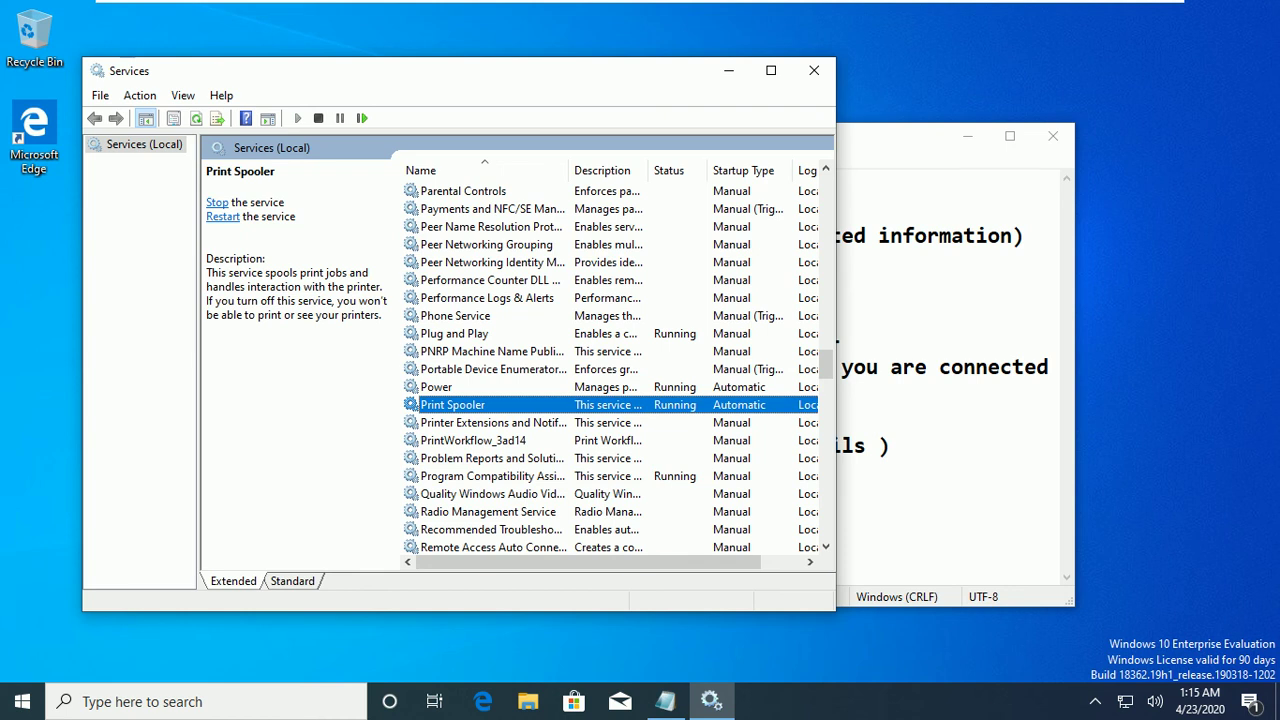
{"action": "key", "text": "Return"}
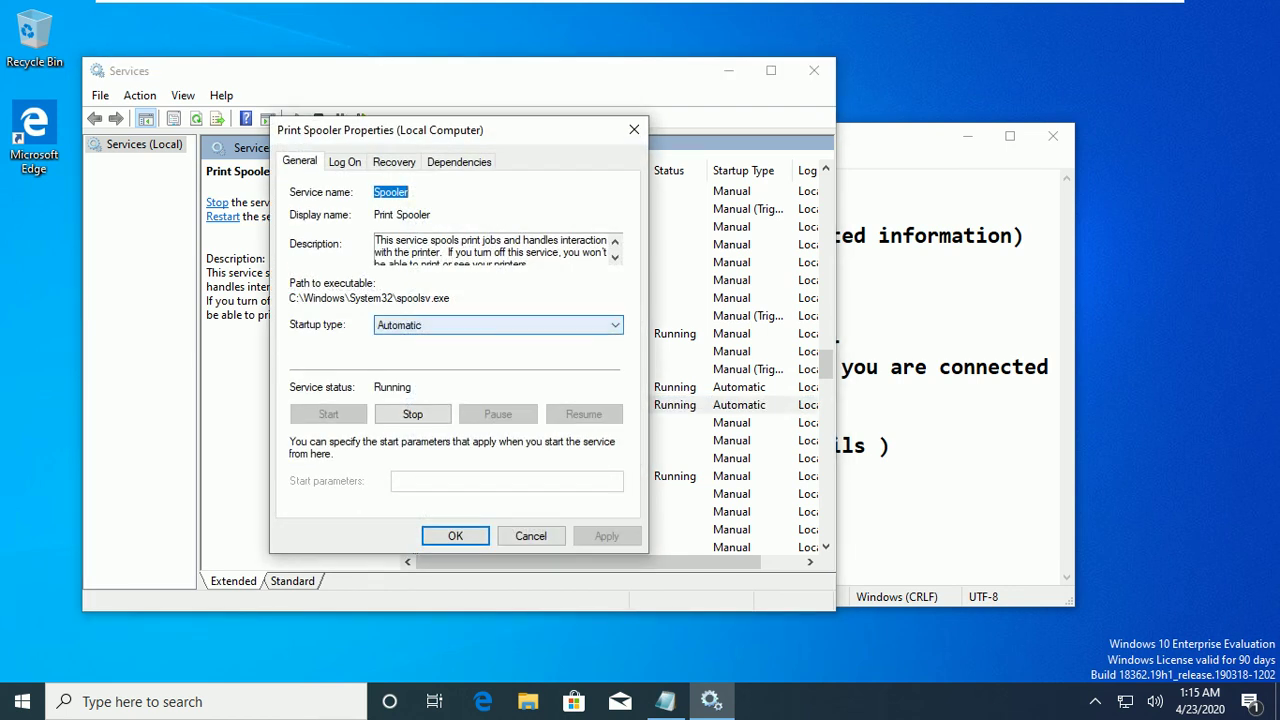
Keep the Print Spooler startup type on Automatic and close its properties.
{"action": "left_click", "coordinate": [497, 325]}
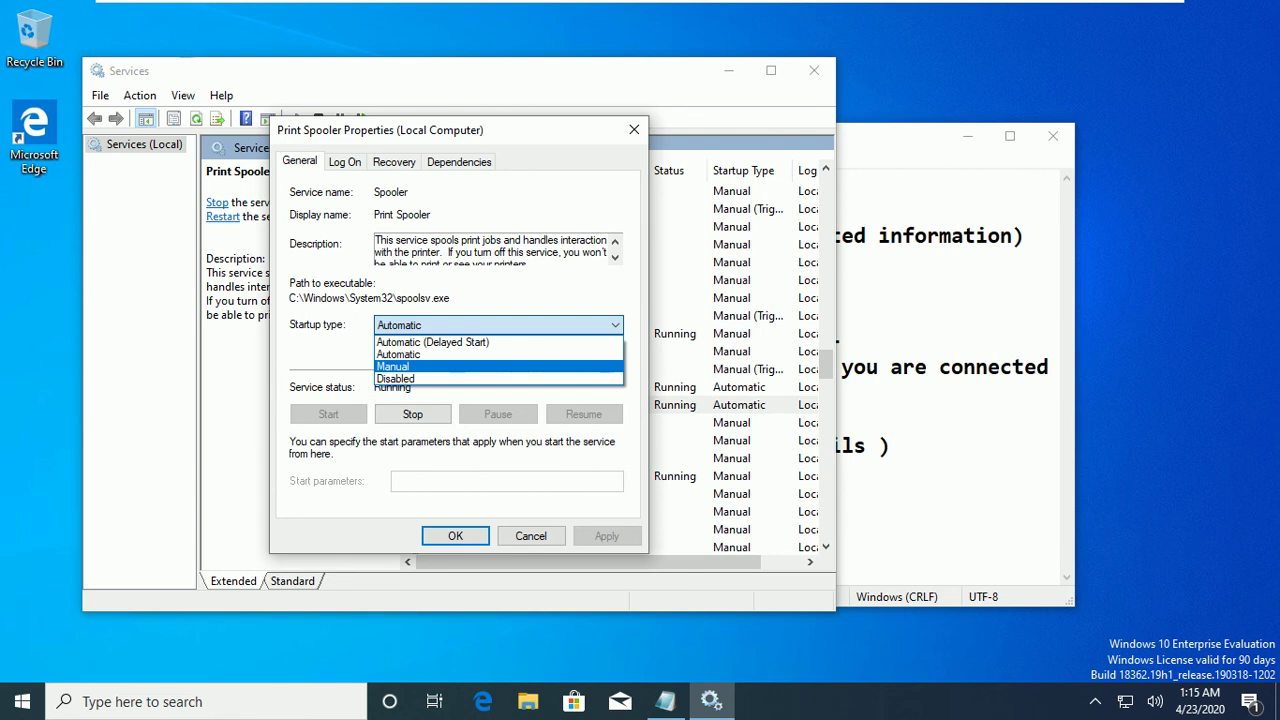
{"action": "key", "text": "Down"}
{"action": "key", "text": "Up"}
{"action": "key", "text": "Up"}
{"action": "key", "text": "Up"}
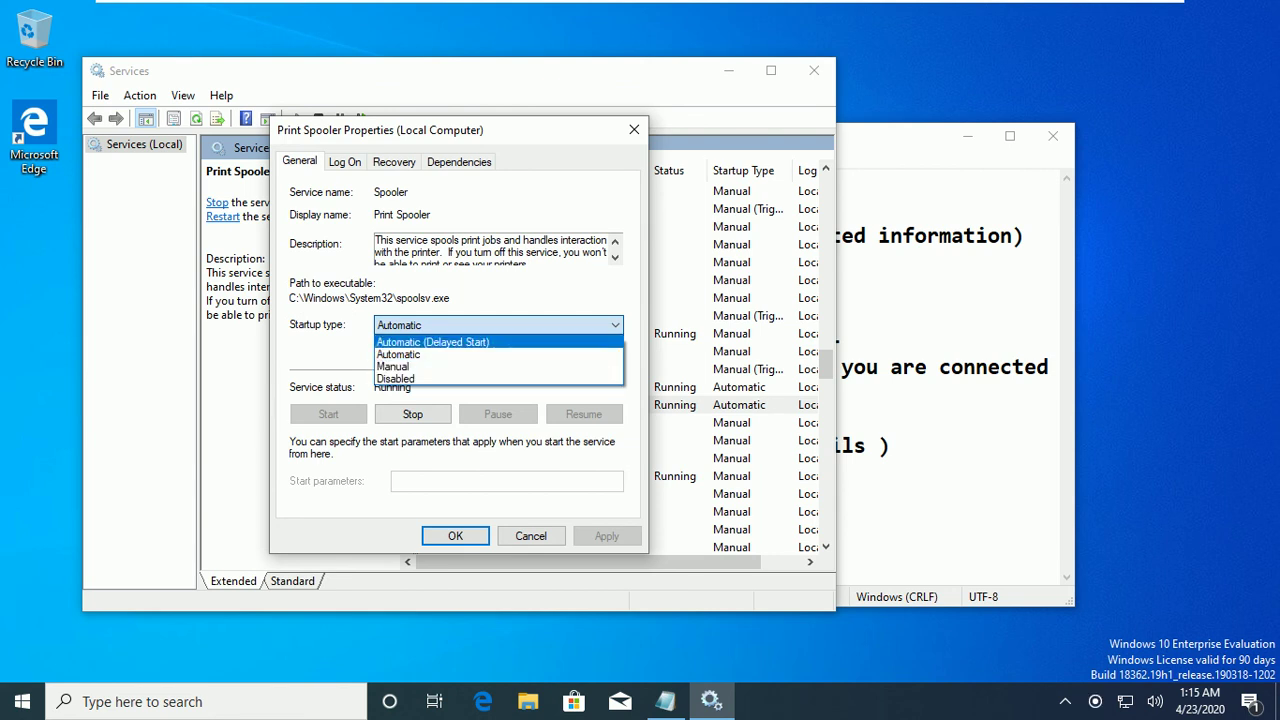
{"action": "left_click", "coordinate": [634, 129]}
{"action": "left_click", "coordinate": [634, 129]}
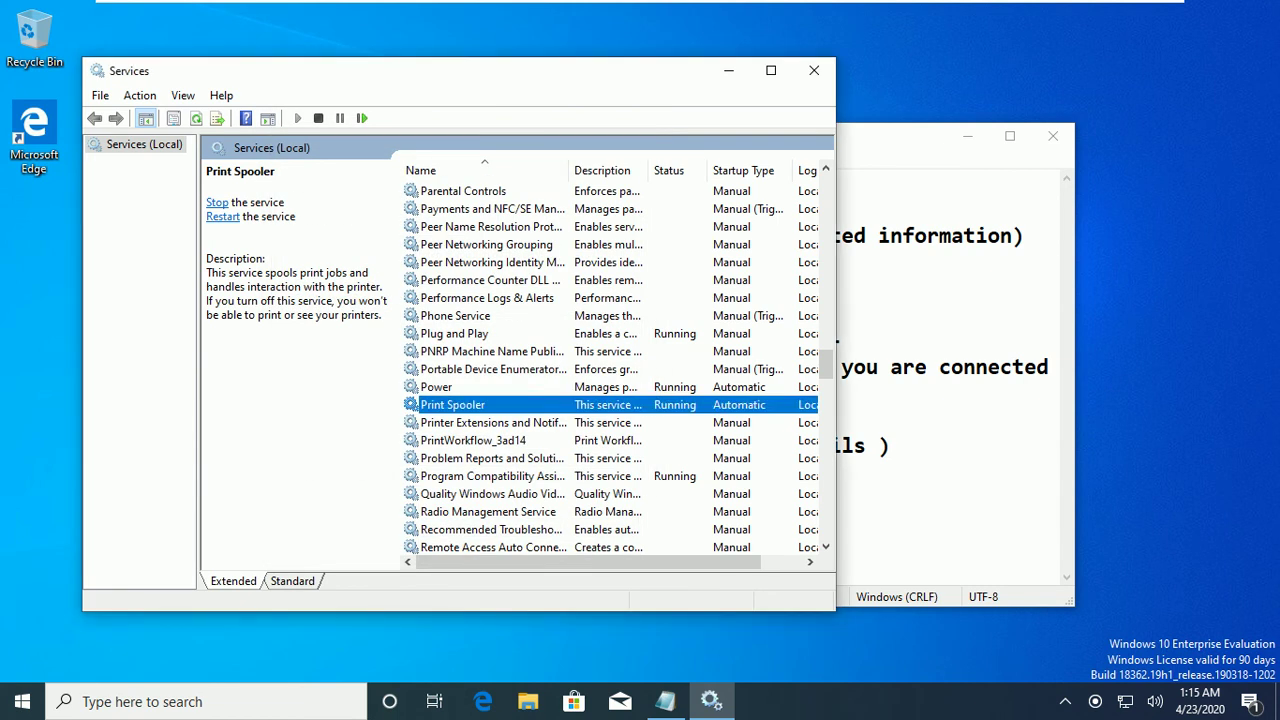
Try restarting the DHCP Client service, dismiss the access-denied error, and close Services.
{"action": "type", "text": "perfdns"}
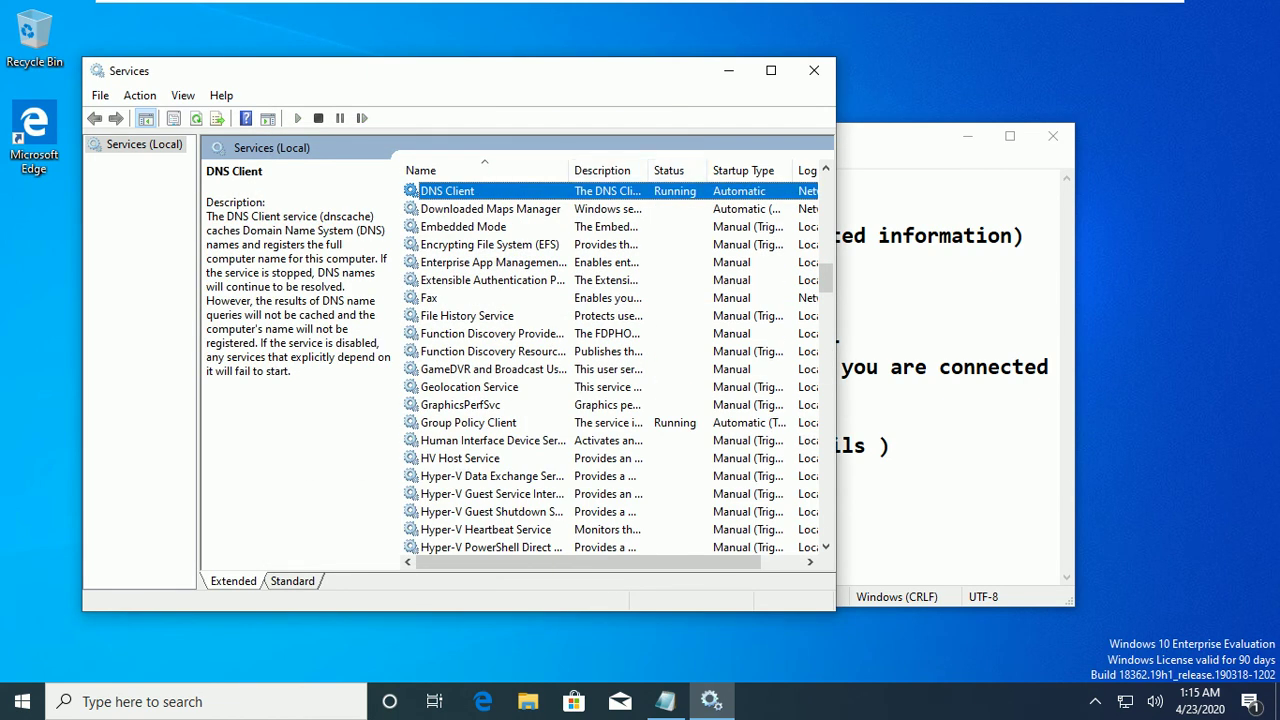
{"action": "type", "text": "dhcp"}
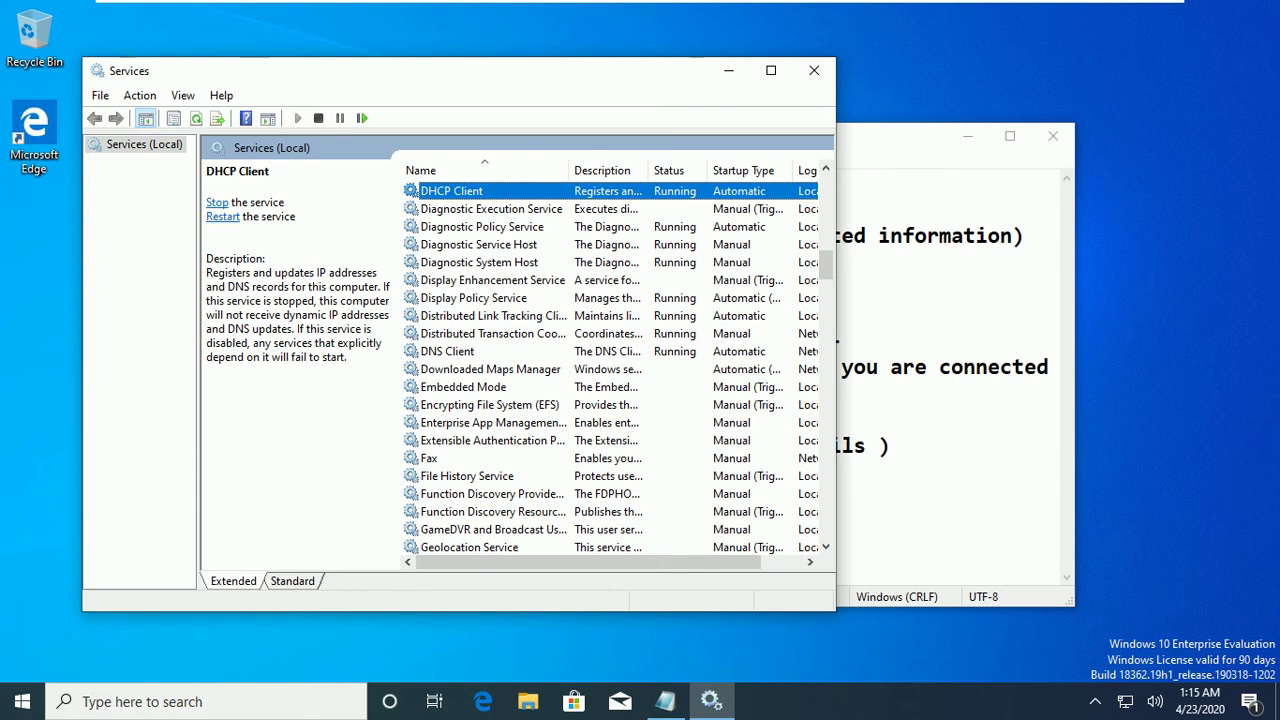
{"action": "left_click", "coordinate": [361, 118]}
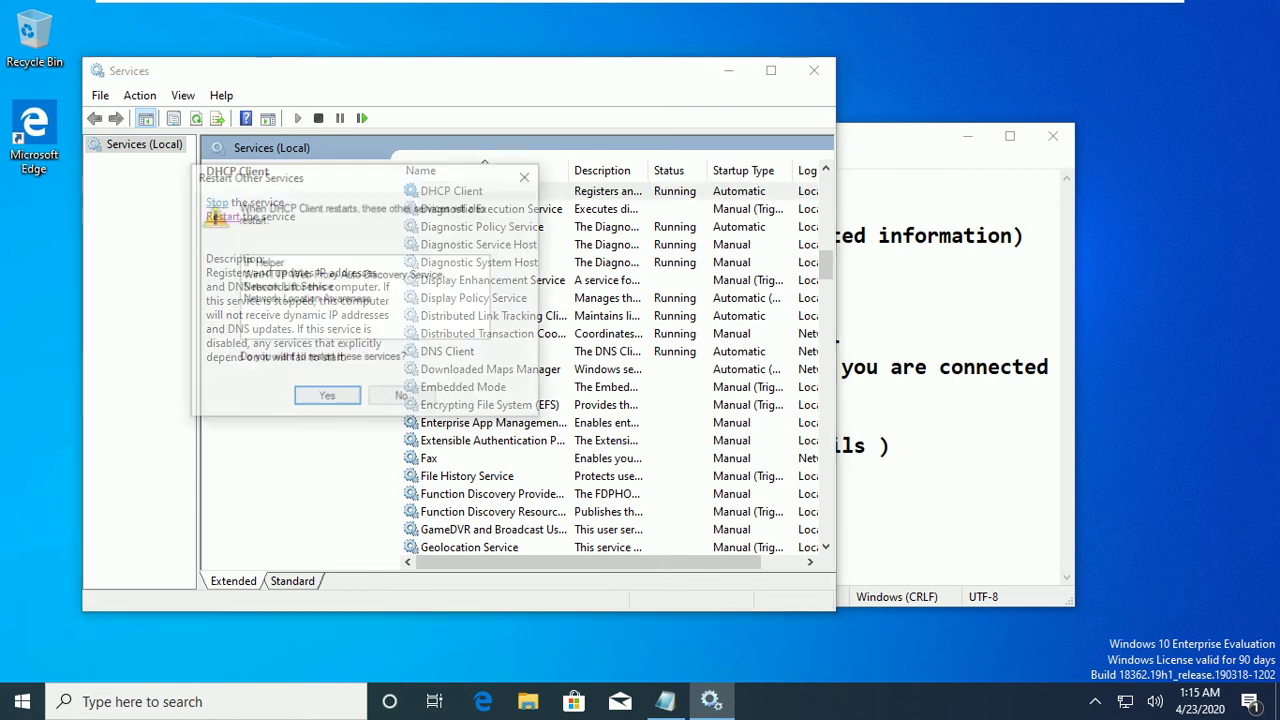
{"action": "key", "text": "Return"}
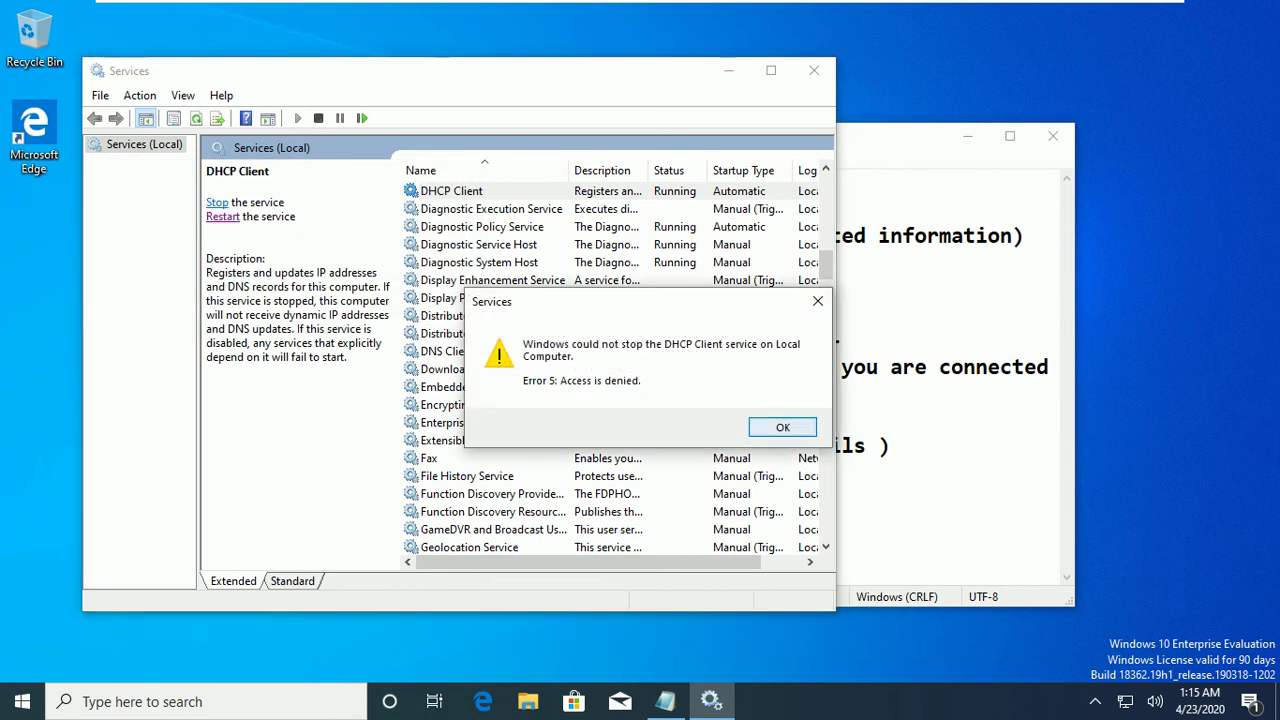
{"action": "left_click", "coordinate": [782, 427]}
{"action": "left_click", "coordinate": [814, 70]}
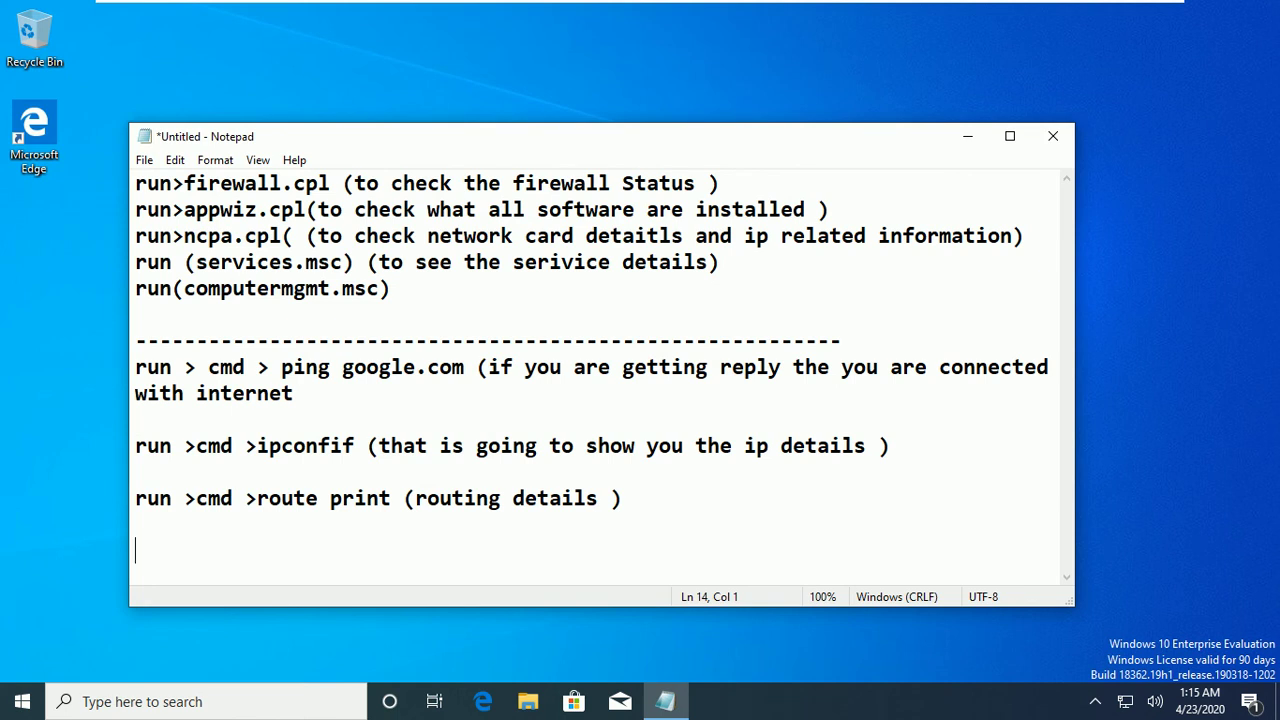
Launch the Computer Management console from the Run prompt.
{"action": "key", "text": "super+r"}
{"action": "type", "text": "com"}
{"action": "type", "text": "puter"}
{"action": "type", "text": "m"}
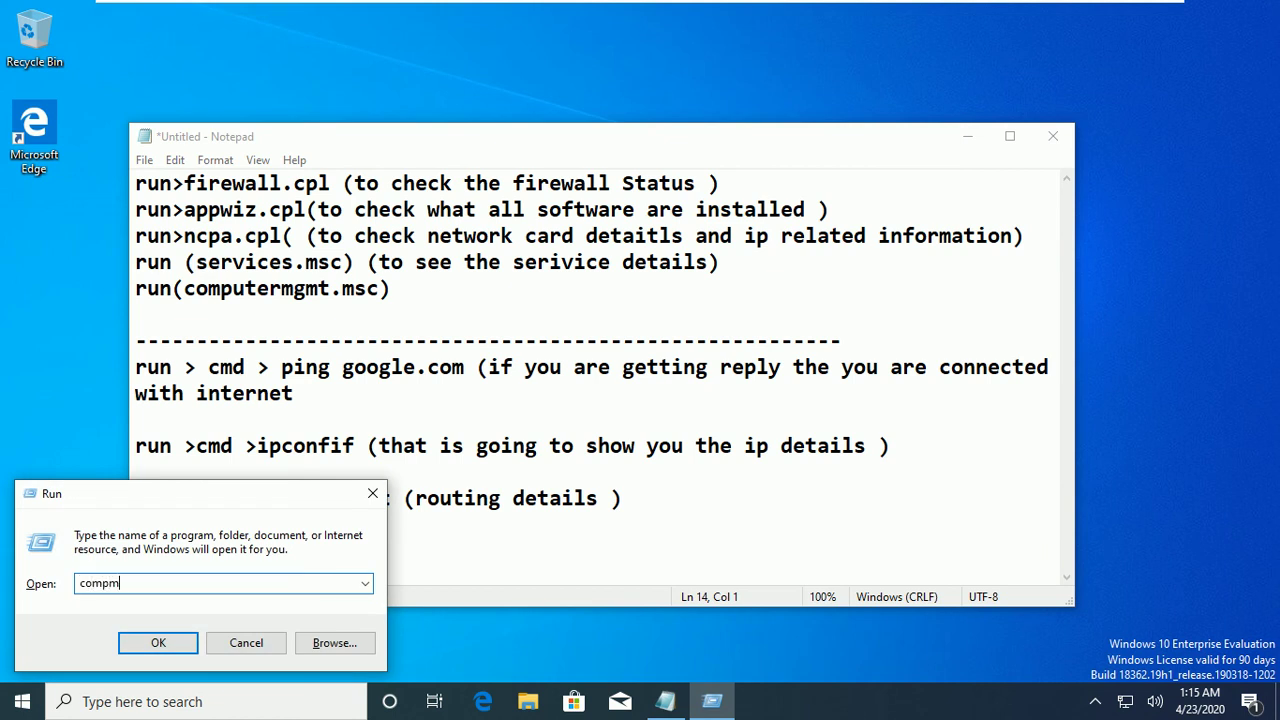
{"action": "type", "text": "gmt.msc"}
{"action": "key", "text": "Return"}
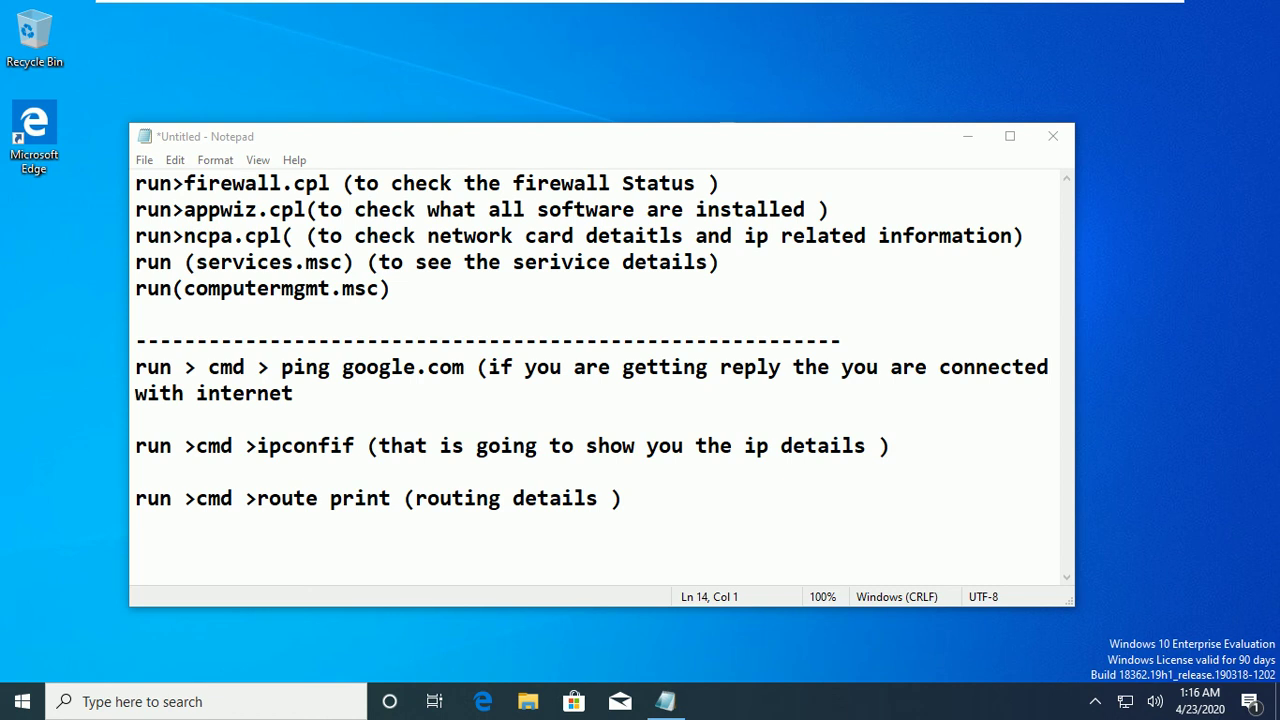
Correct the Notepad line 5 note from computermgmt to compmgmt.
{"action": "left_click", "coordinate": [281, 288]}
{"action": "key", "text": "BackSpace"}
{"action": "key", "text": "BackSpace"}
{"action": "key", "text": "BackSpace"}
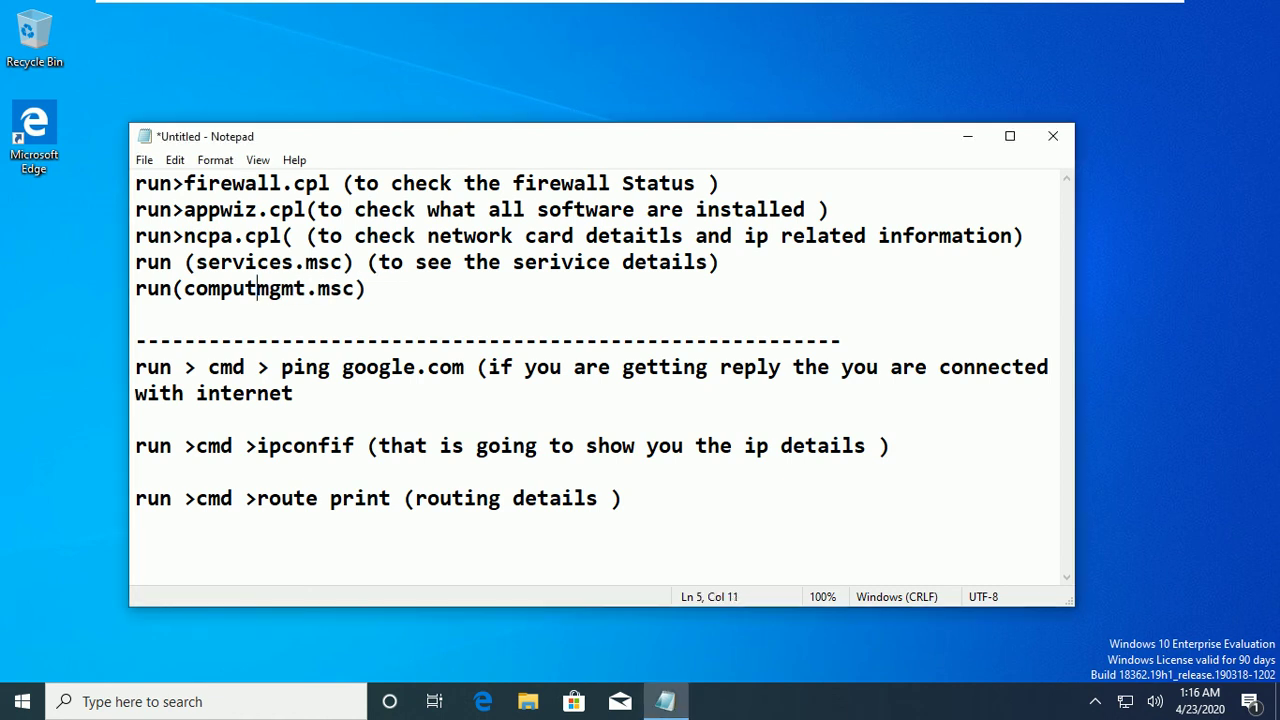
{"action": "key", "text": "BackSpace"}
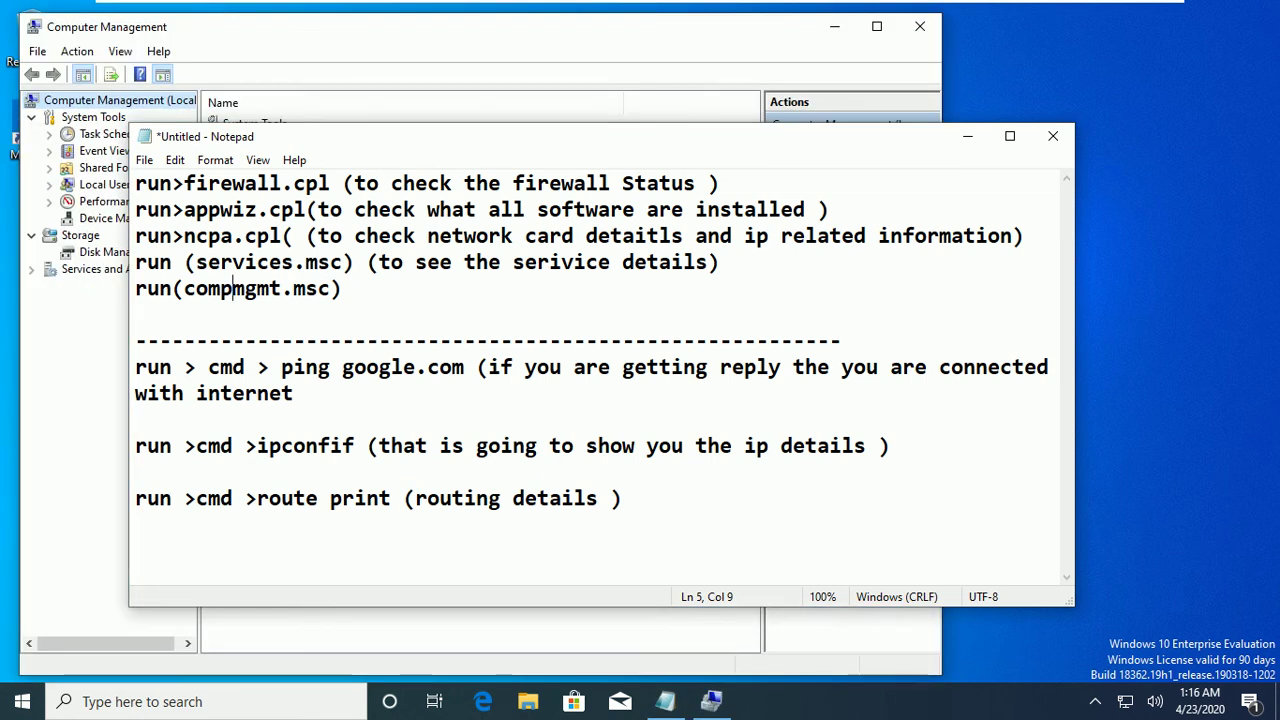
Open the New User form under Local Users and Groups > Users.
{"action": "left_click", "coordinate": [967, 136]}
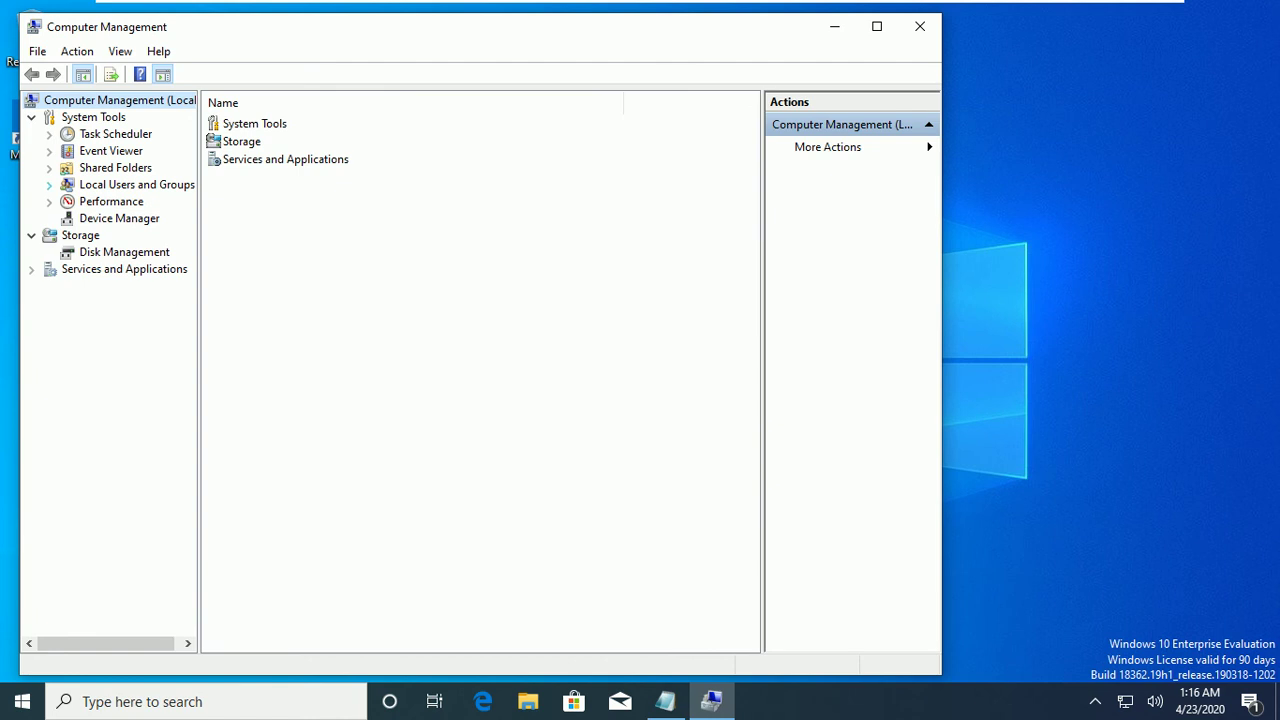
{"action": "left_click", "coordinate": [49, 184]}
{"action": "left_click", "coordinate": [110, 201]}
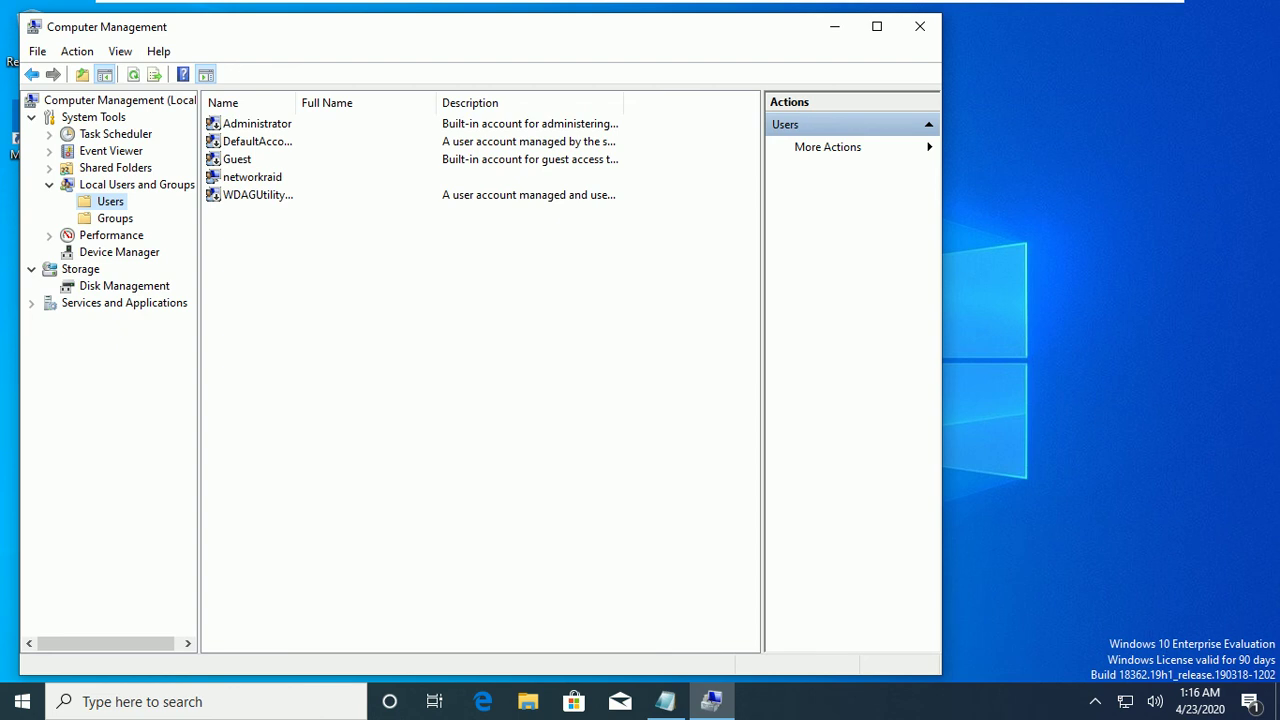
{"action": "right_click", "coordinate": [112, 204]}
{"action": "left_click", "coordinate": [171, 214]}
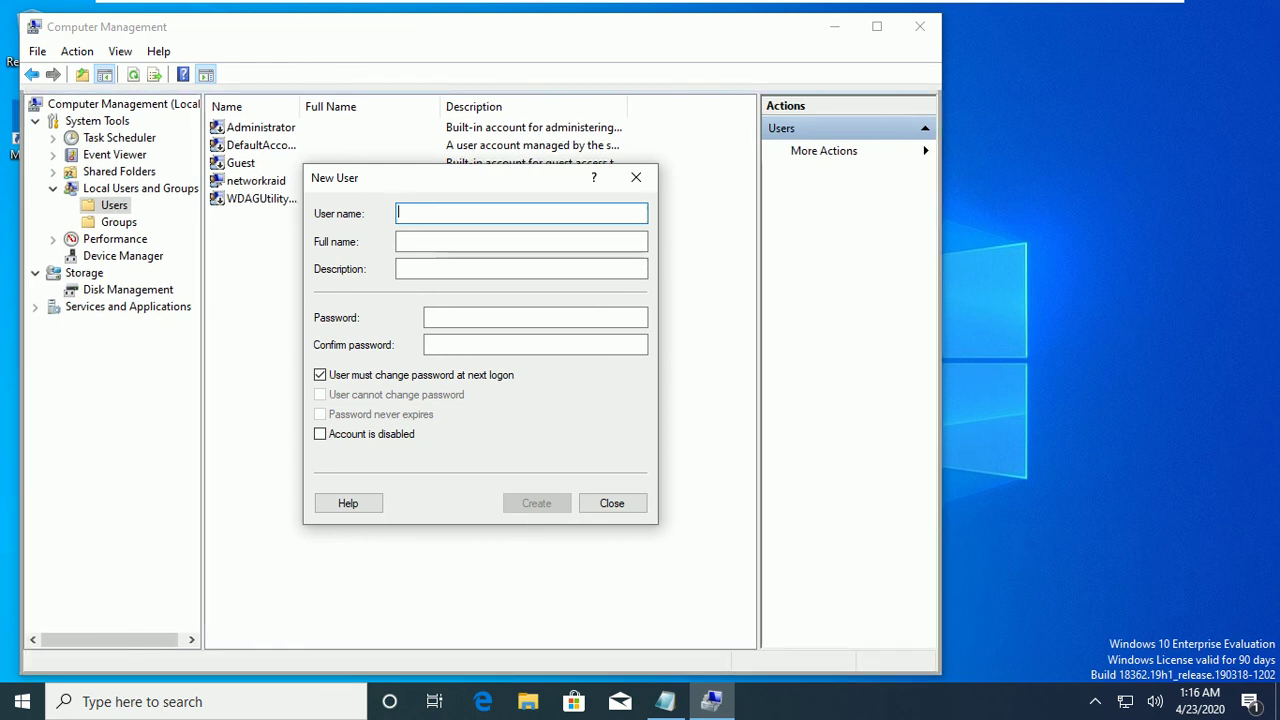
Create user testuser with an unchangeable, never-expiring password, then close Computer Management.
{"action": "type", "text": "testuser"}
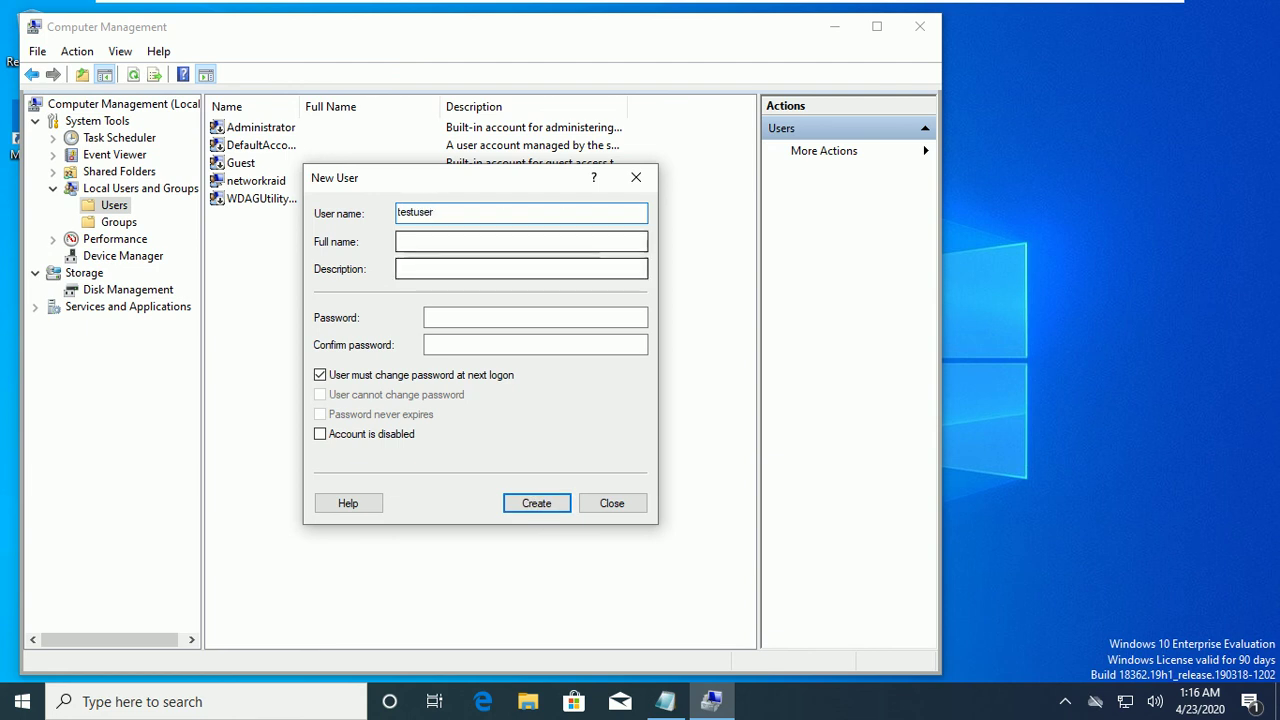
{"action": "left_click", "coordinate": [320, 374]}
{"action": "left_click", "coordinate": [320, 394]}
{"action": "left_click", "coordinate": [320, 414]}
{"action": "left_click", "coordinate": [535, 317]}
{"action": "type", "text": "12345"}
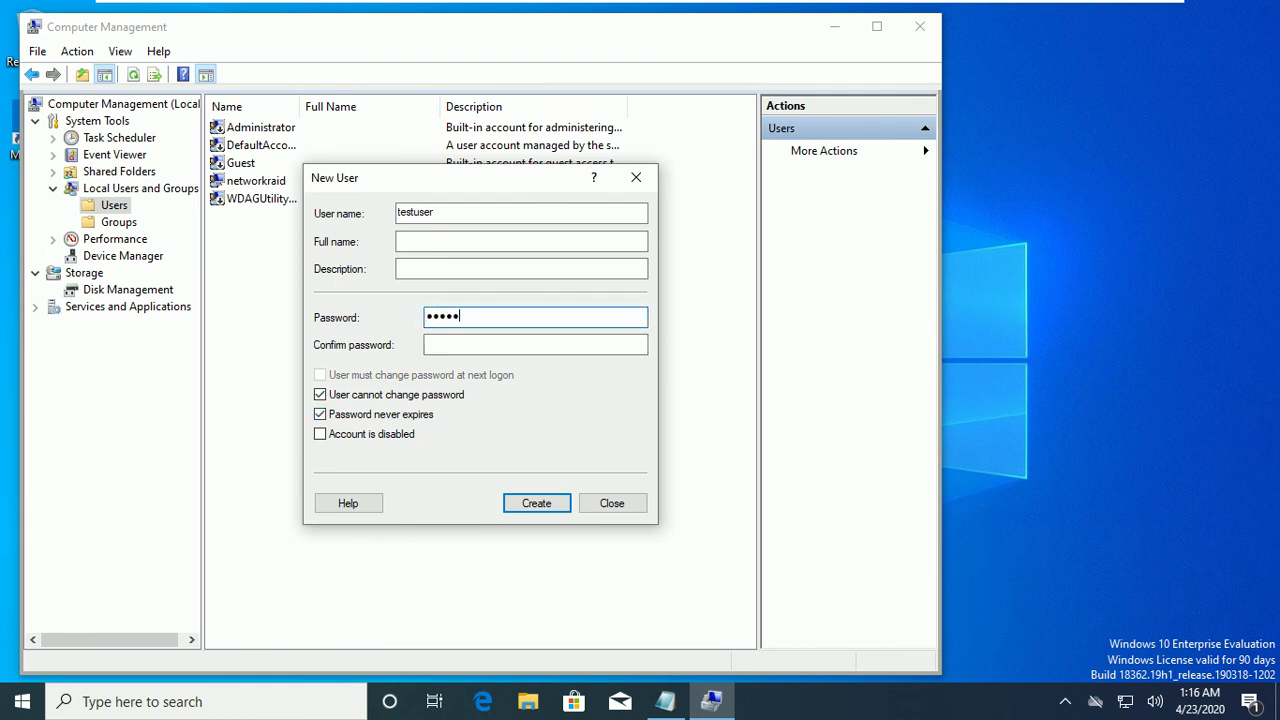
{"action": "type", "text": "6789"}
{"action": "key", "text": "Tab"}
{"action": "type", "text": "123456789"}
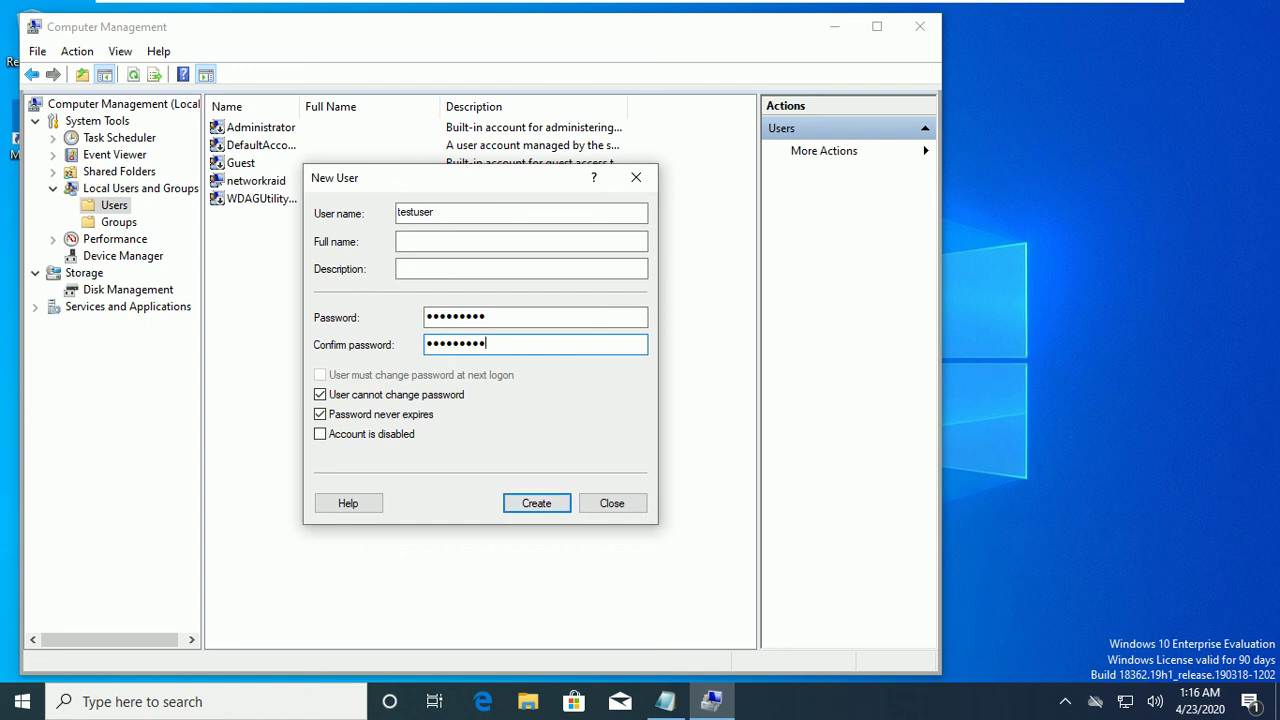
{"action": "key", "text": "Return"}
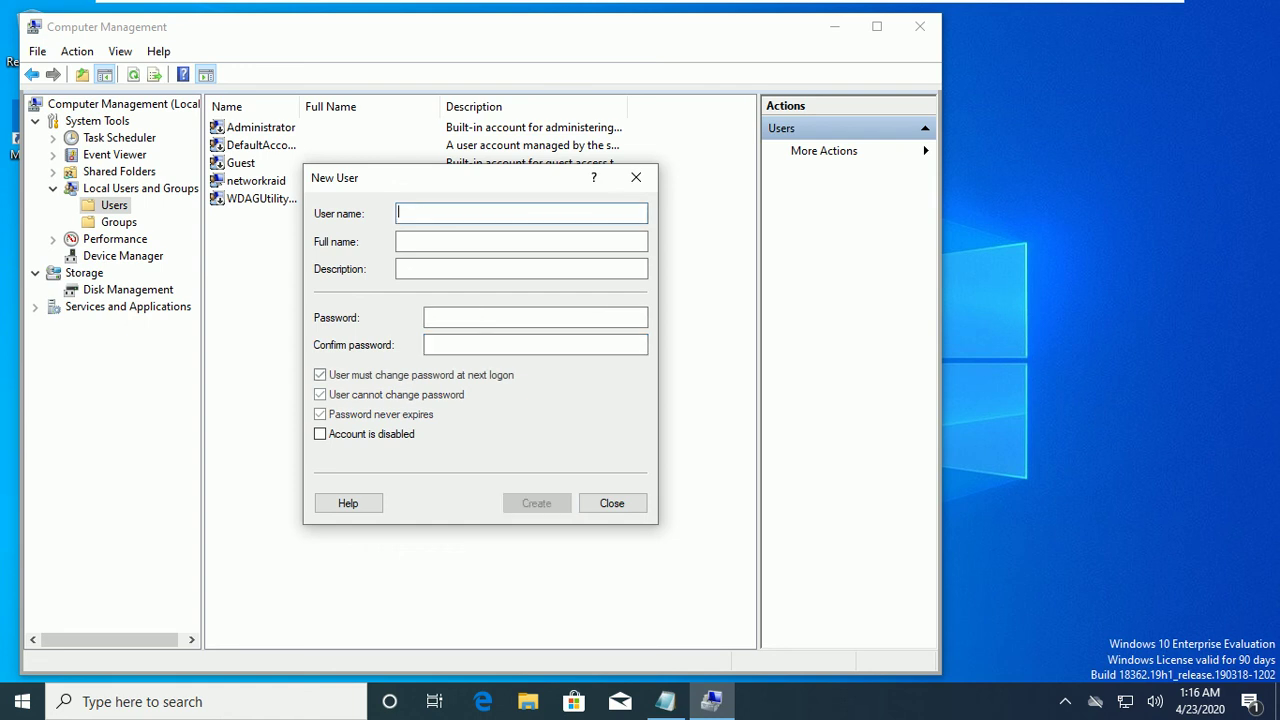
{"action": "left_click", "coordinate": [612, 503]}
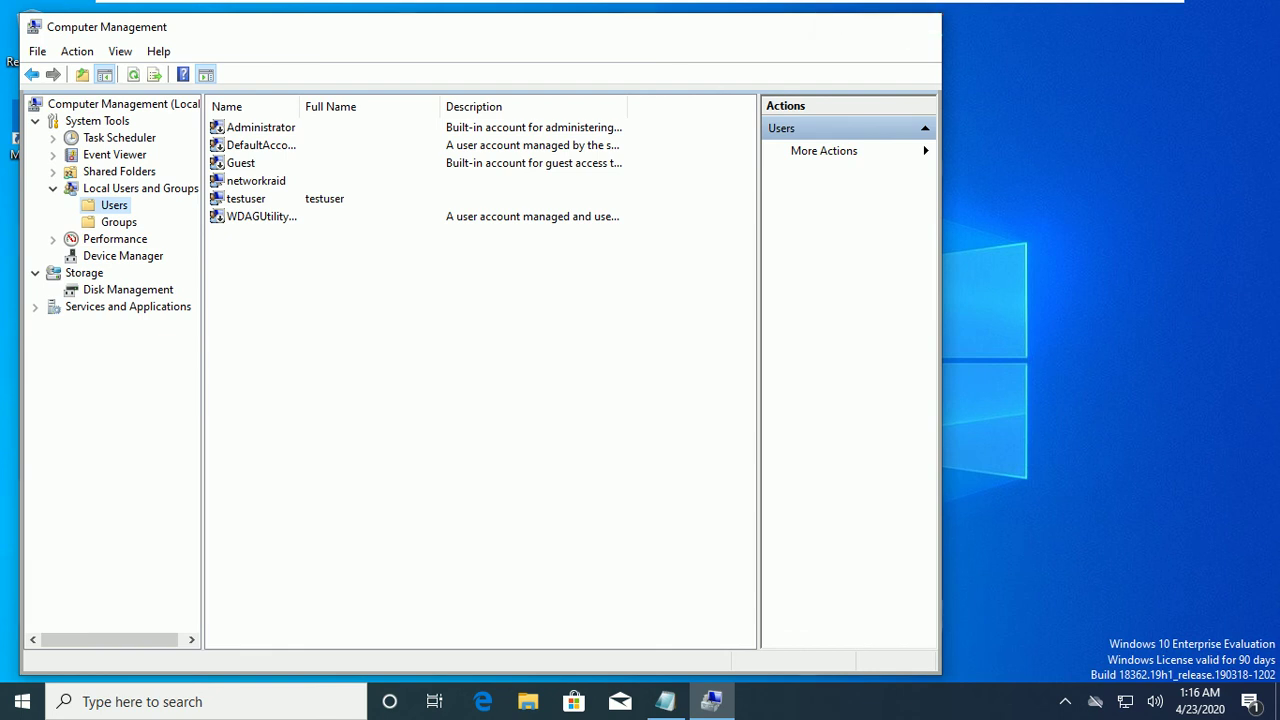
{"action": "left_click", "coordinate": [919, 27]}
{"action": "left_click", "coordinate": [22, 701]}
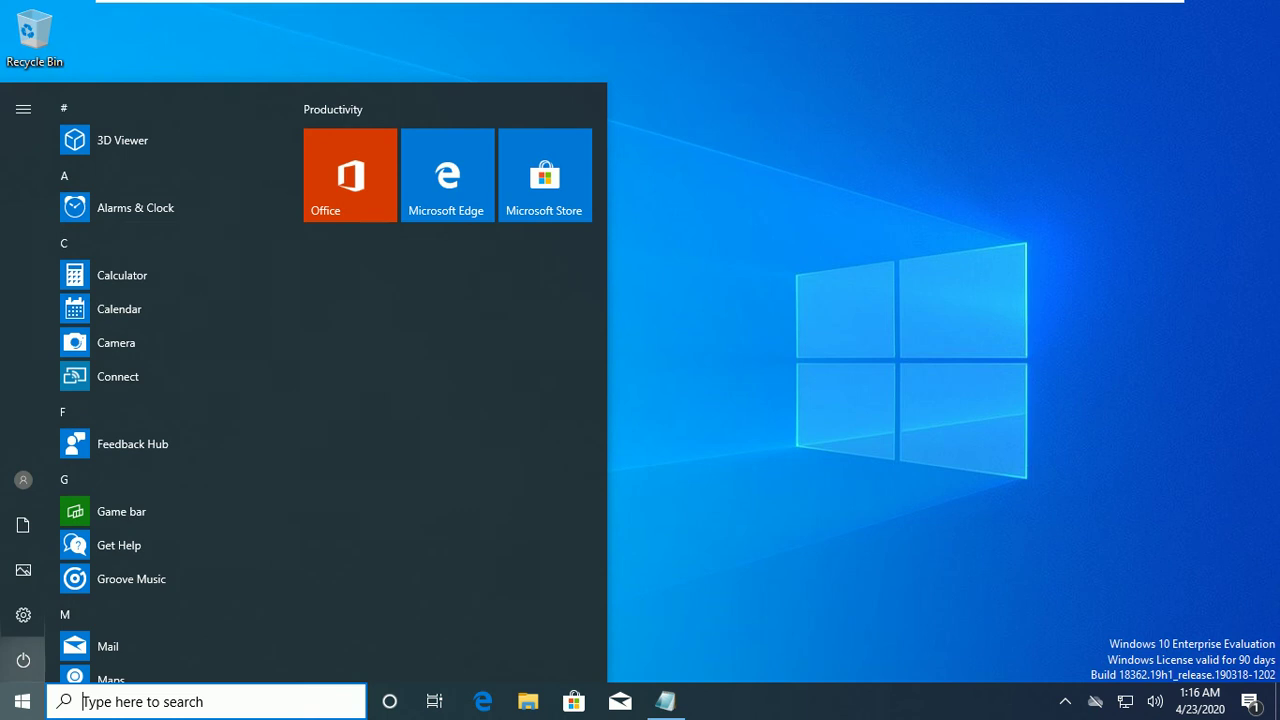
Dismiss the power options and Start menu, then lock the computer.
{"action": "left_click", "coordinate": [22, 660]}
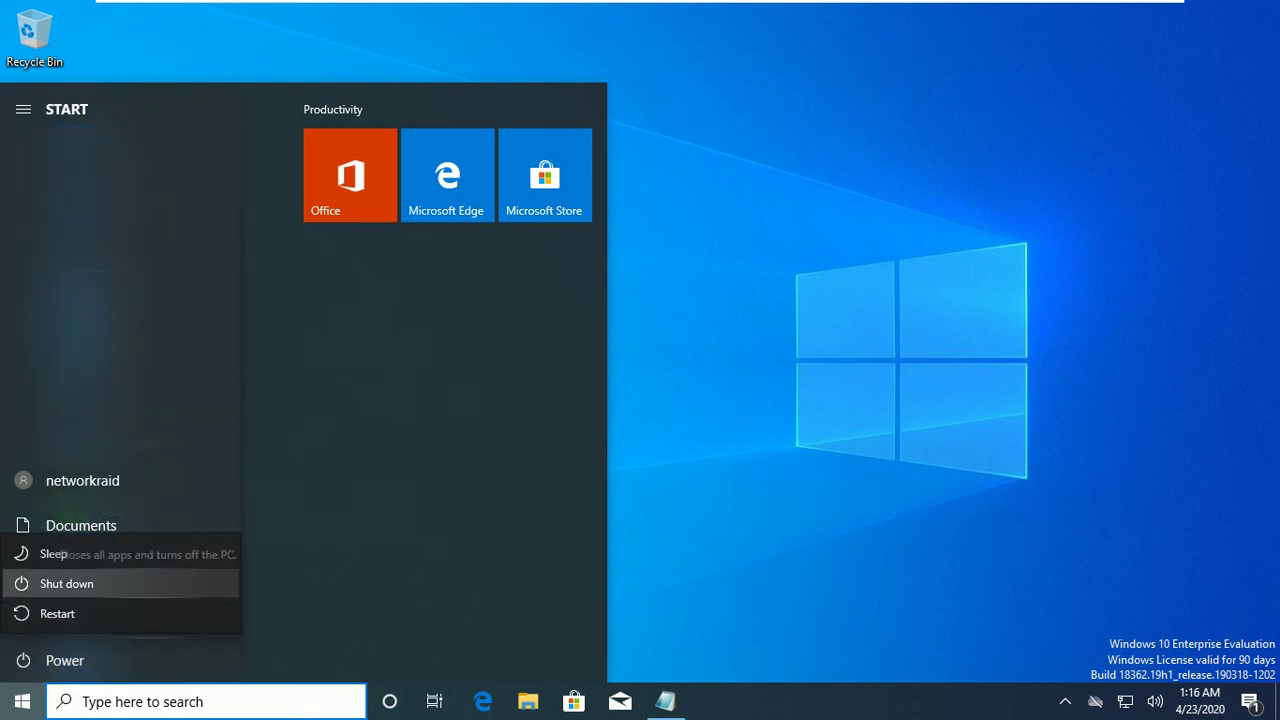
{"action": "key", "text": "Escape"}
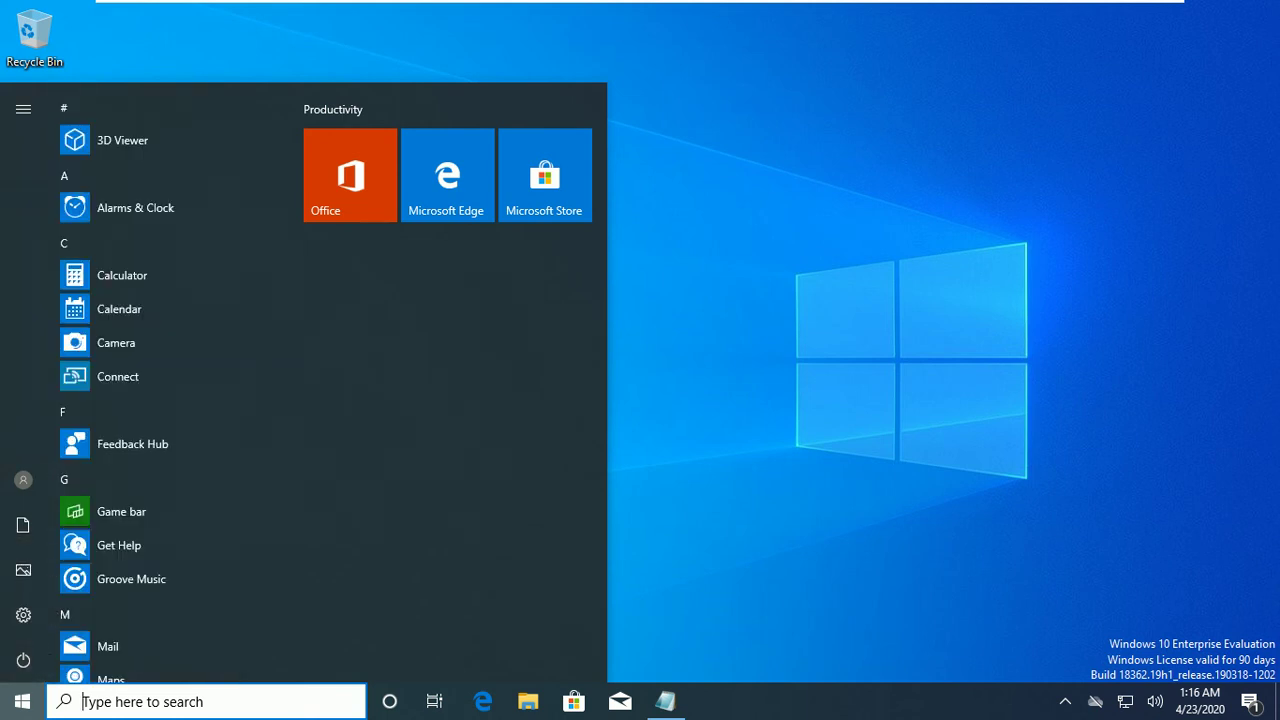
{"action": "key", "text": "Escape"}
{"action": "key", "text": "super+l"}
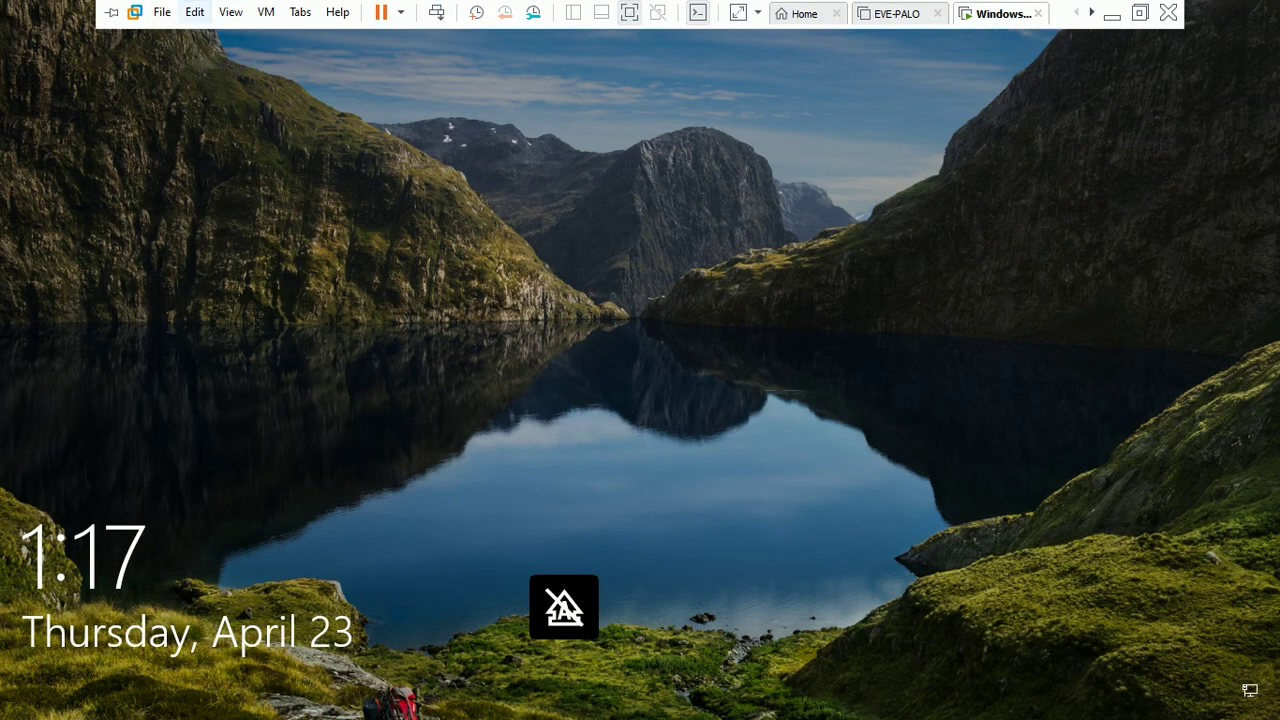
Sign in to the testuser account with its password.
{"action": "left_click", "coordinate": [436, 12]}
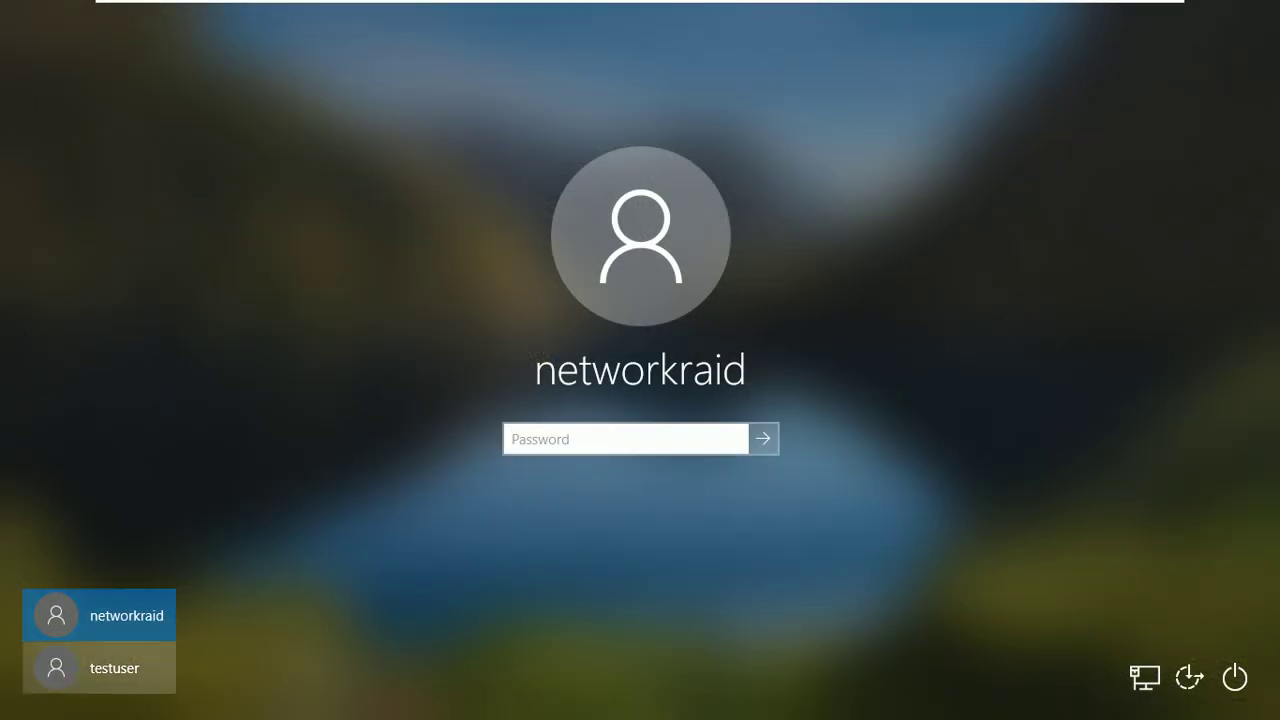
{"action": "left_click", "coordinate": [100, 668]}
{"action": "type", "text": "Password1"}
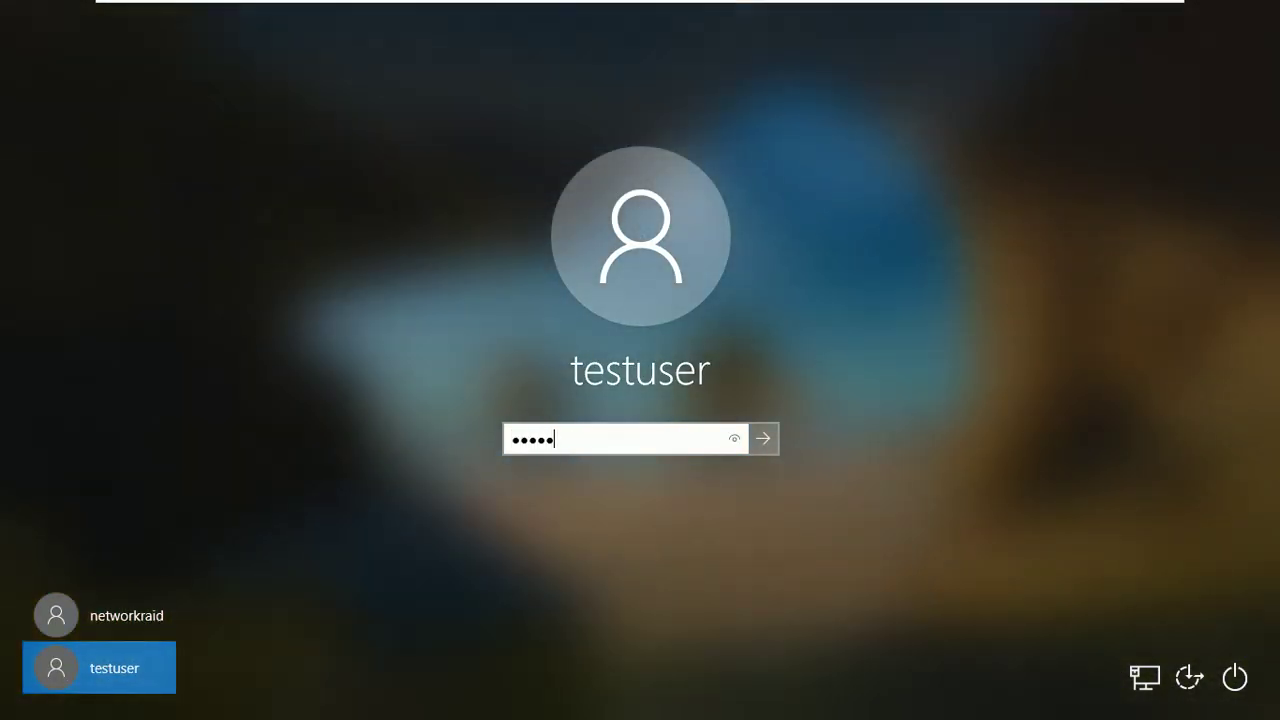
{"action": "key", "text": "Return"}
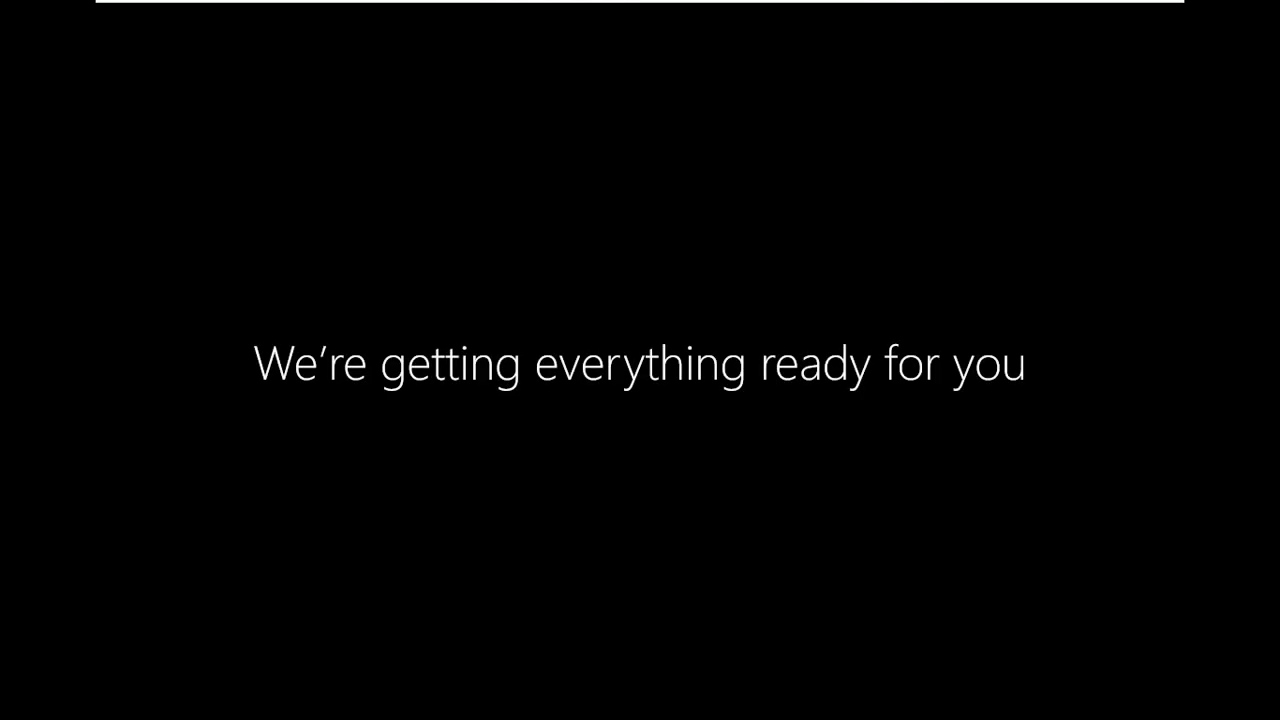
Leave the security options screen and sign in, retrying after an incorrect password.
{"action": "mouse_move", "coordinate": [640, 5]}
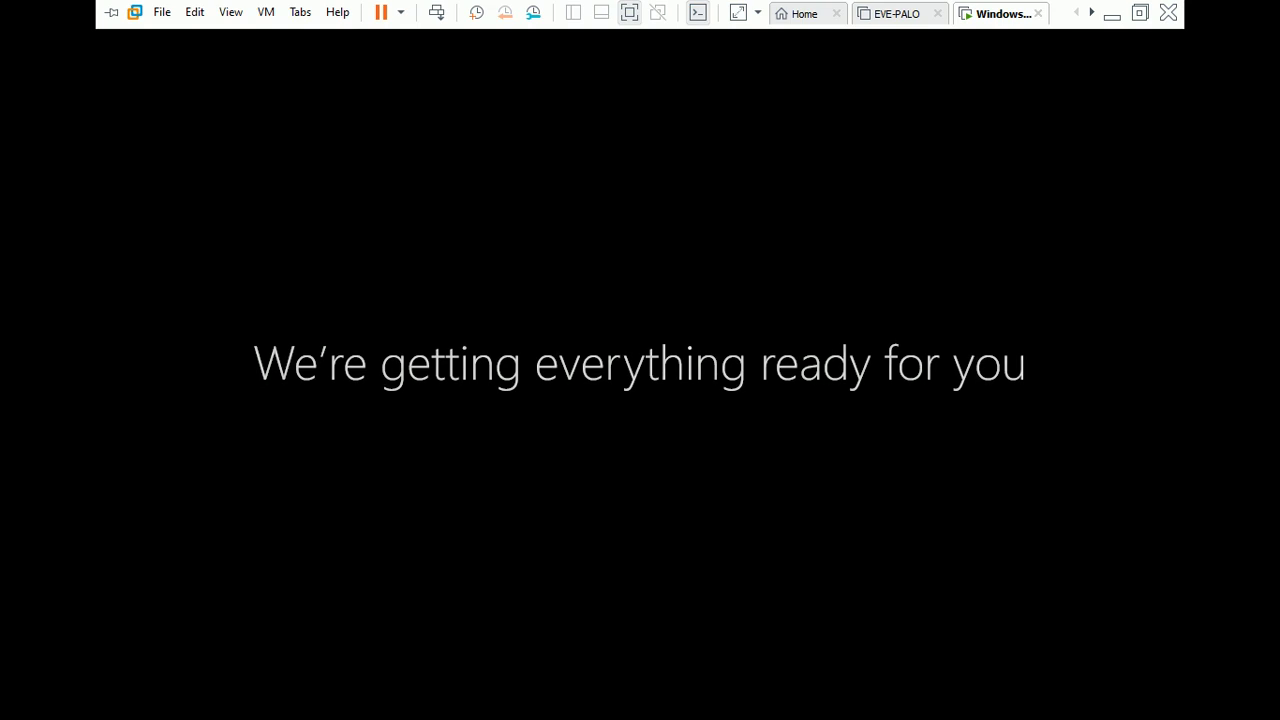
{"action": "key", "text": "ctrl+alt+Insert"}
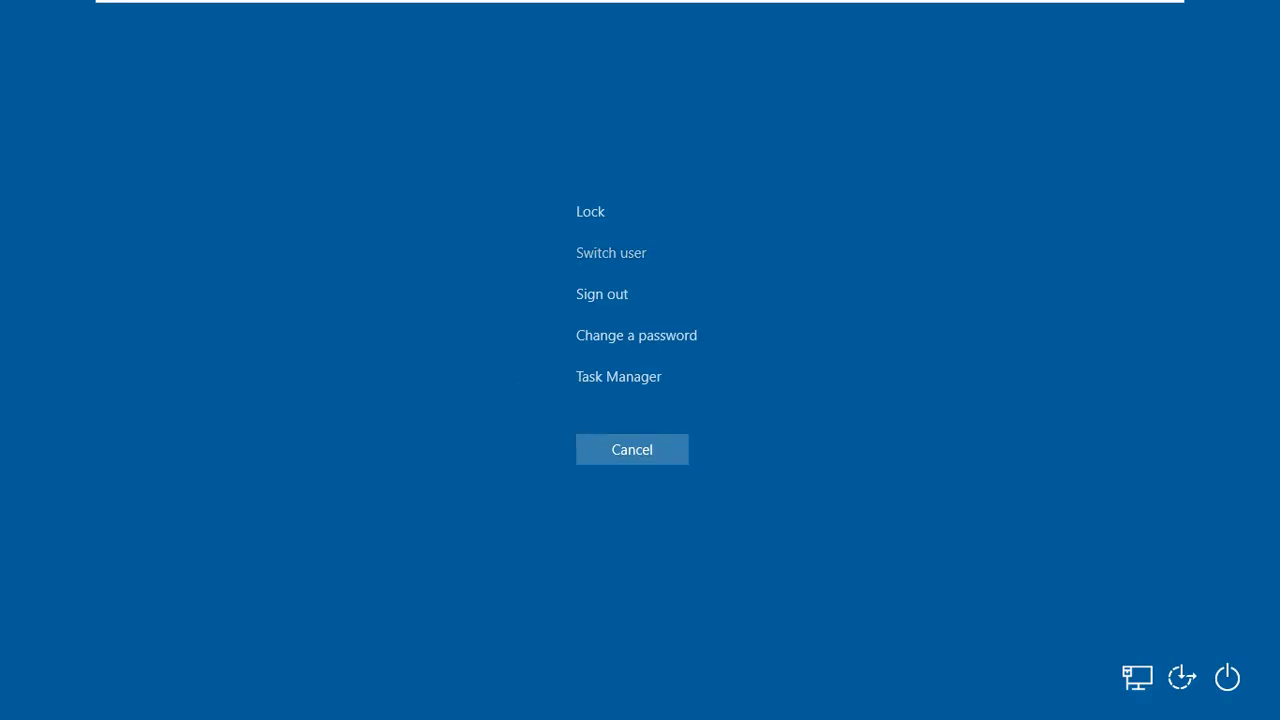
{"action": "key", "text": "Escape"}
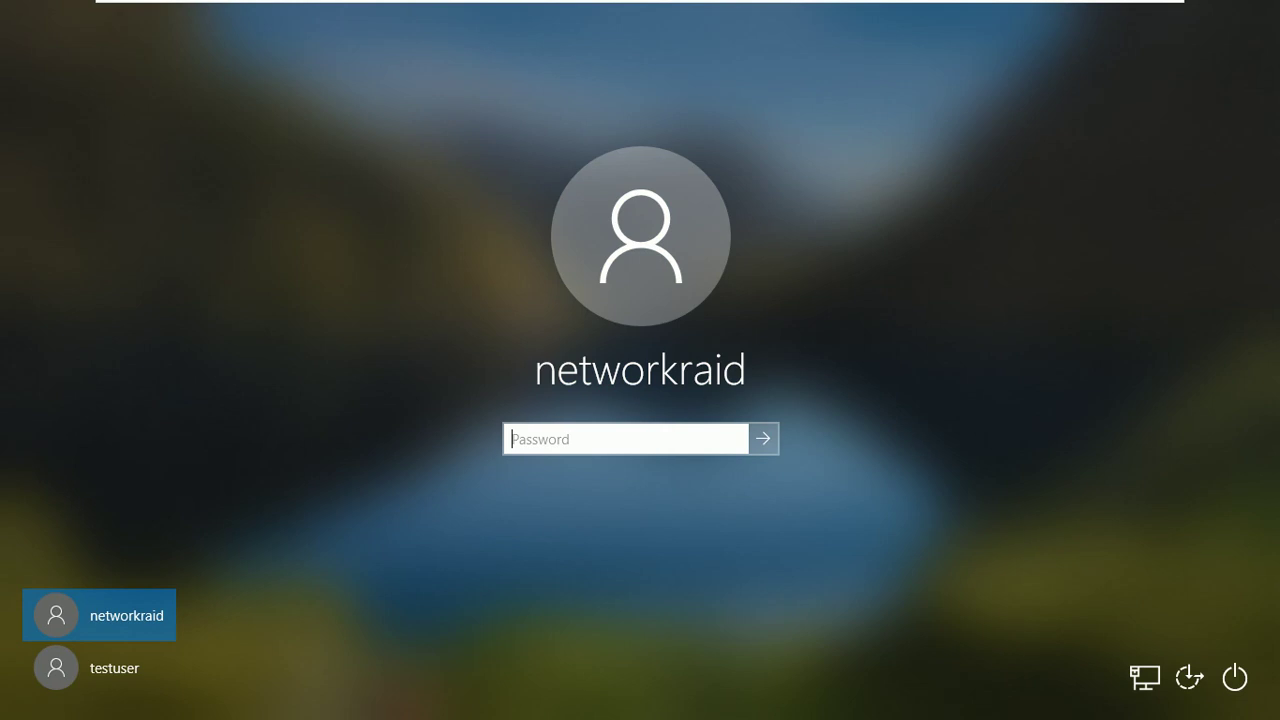
{"action": "type", "text": "*********"}
{"action": "key", "text": "Return"}
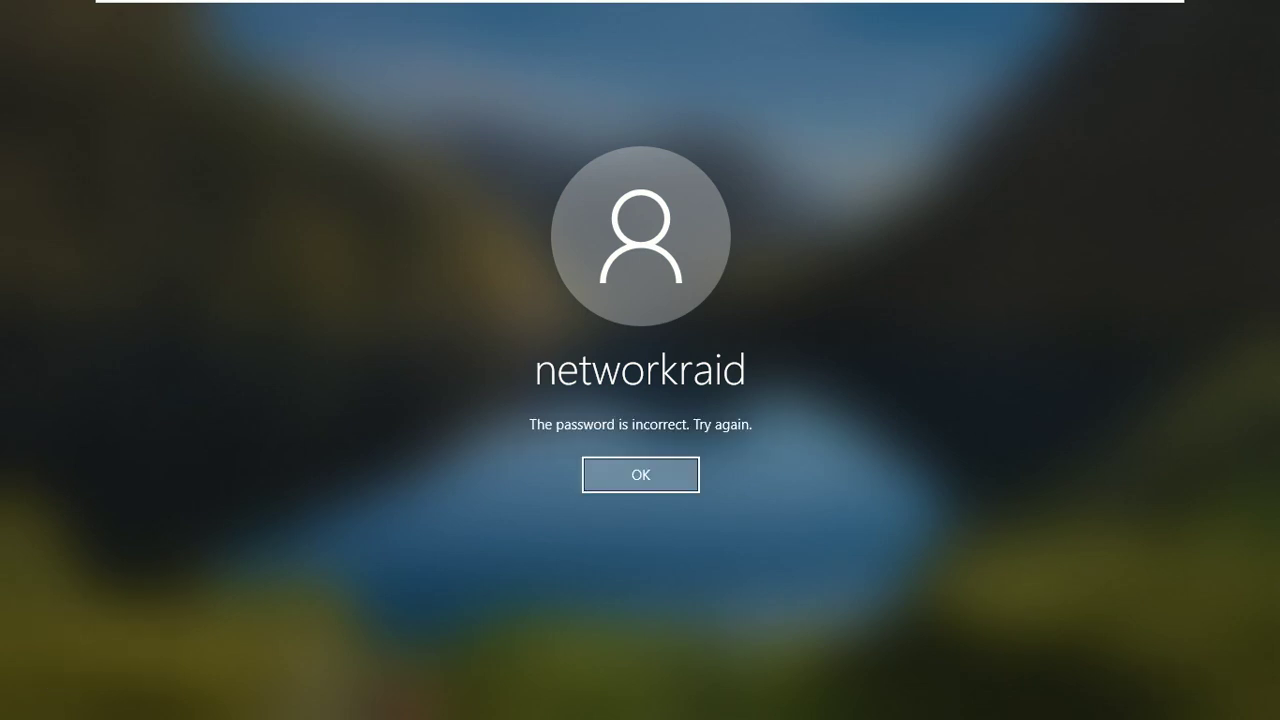
{"action": "key", "text": "Return"}
{"action": "type", "text": "*********"}
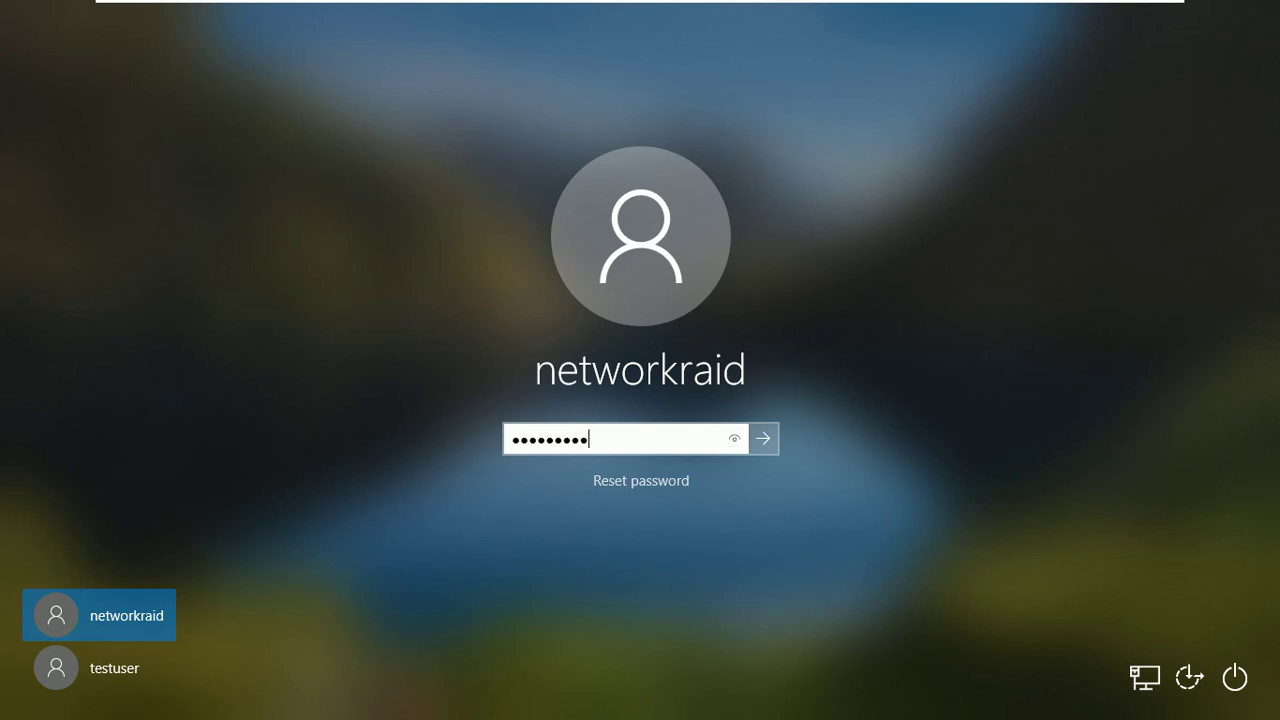
{"action": "key", "text": "Return"}
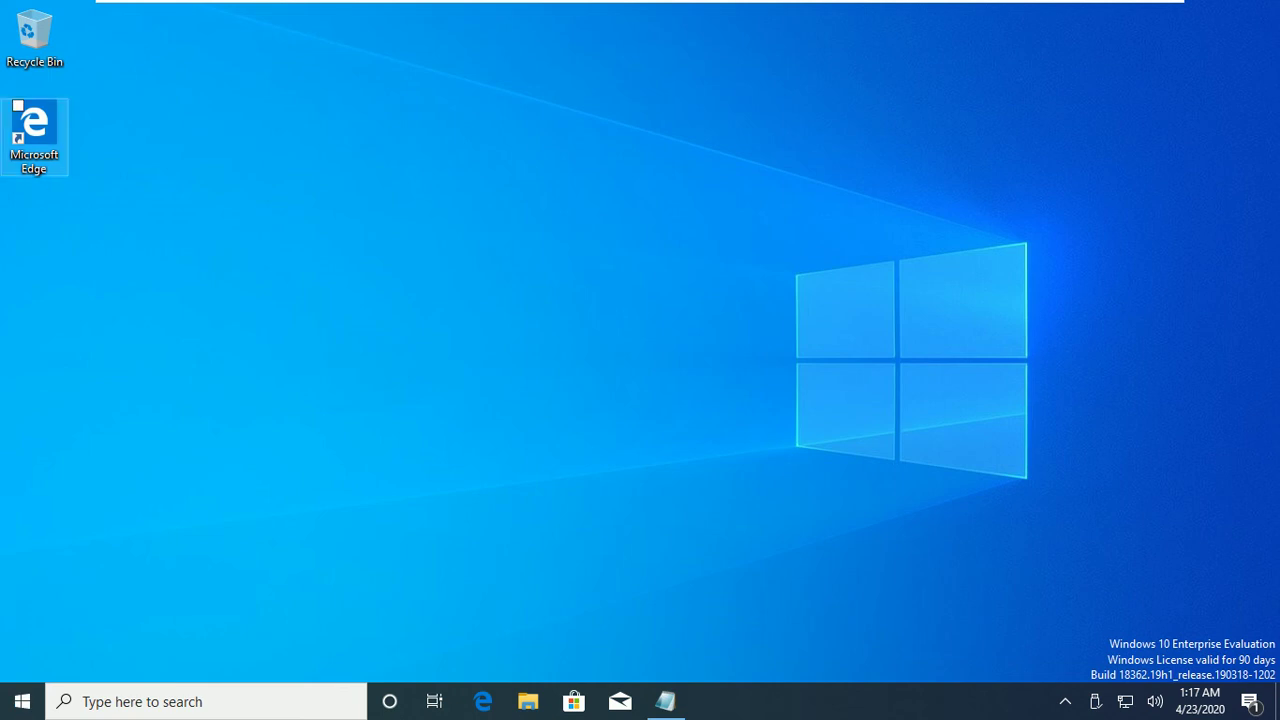
Open Windows Settings from the Start menu and maximize it.
{"action": "left_click", "coordinate": [34, 130]}
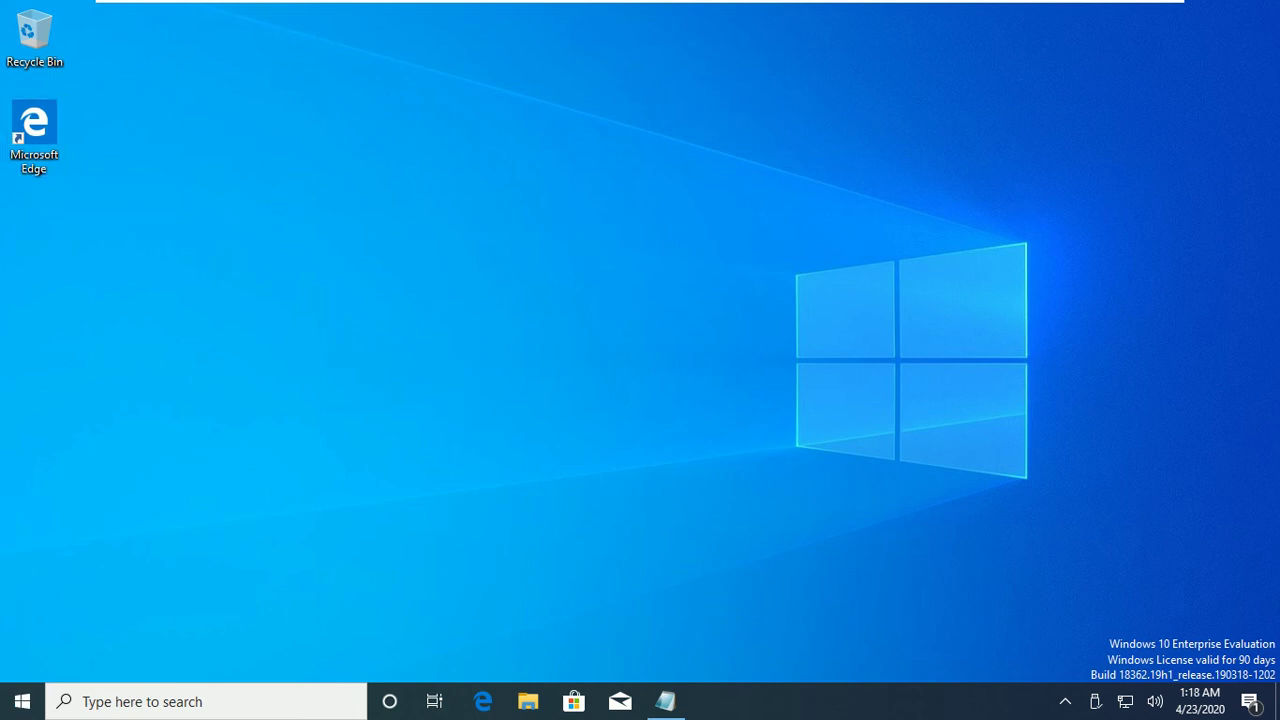
{"action": "left_click", "coordinate": [22, 701]}
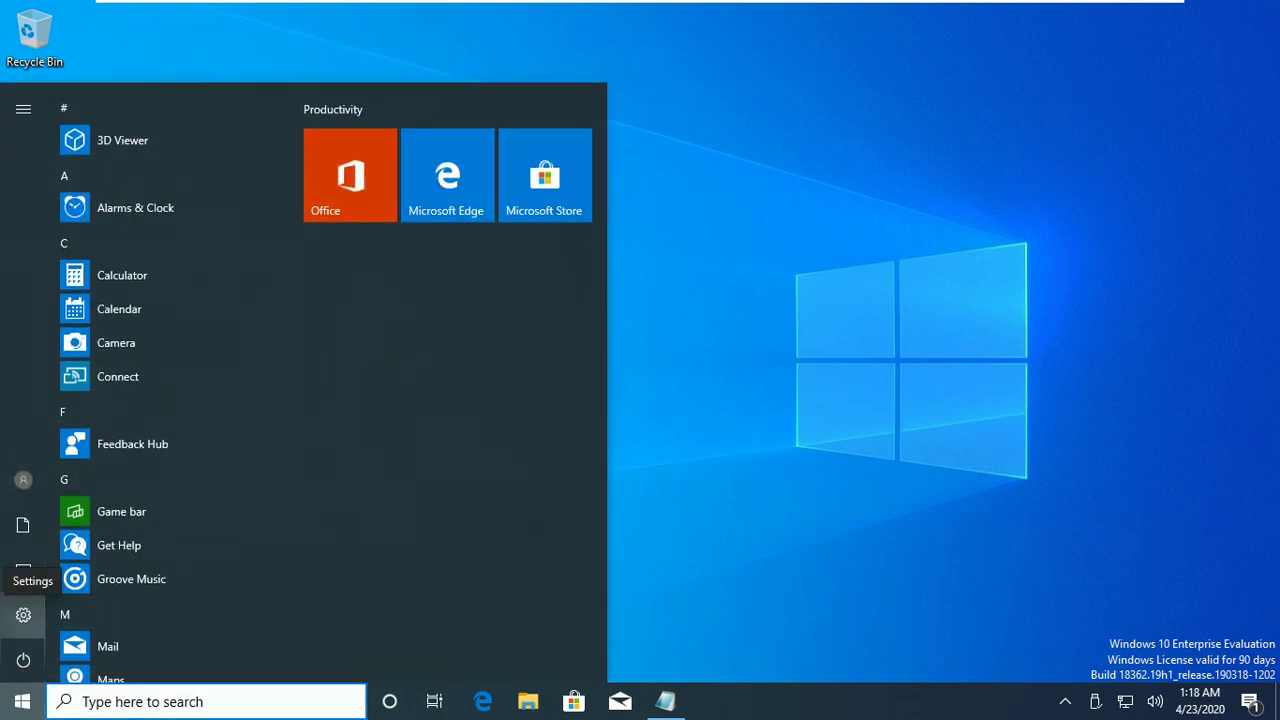
{"action": "left_click", "coordinate": [23, 614]}
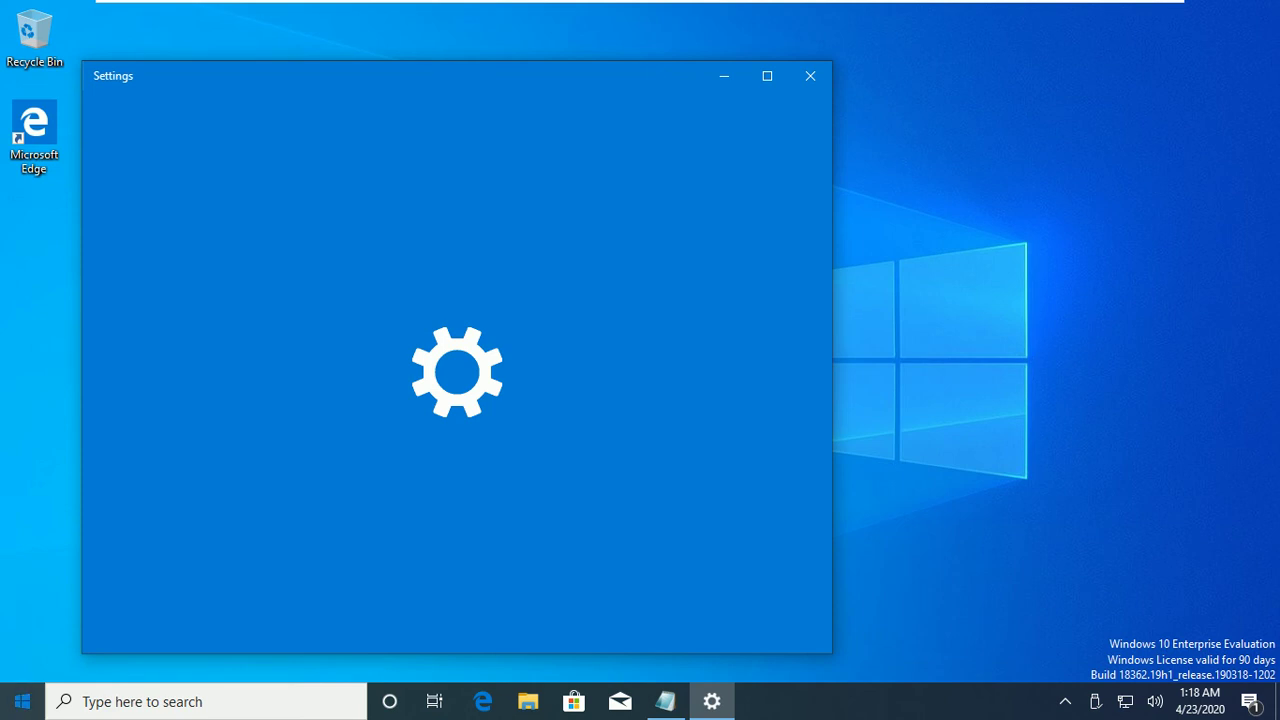
{"action": "left_click", "coordinate": [22, 701]}
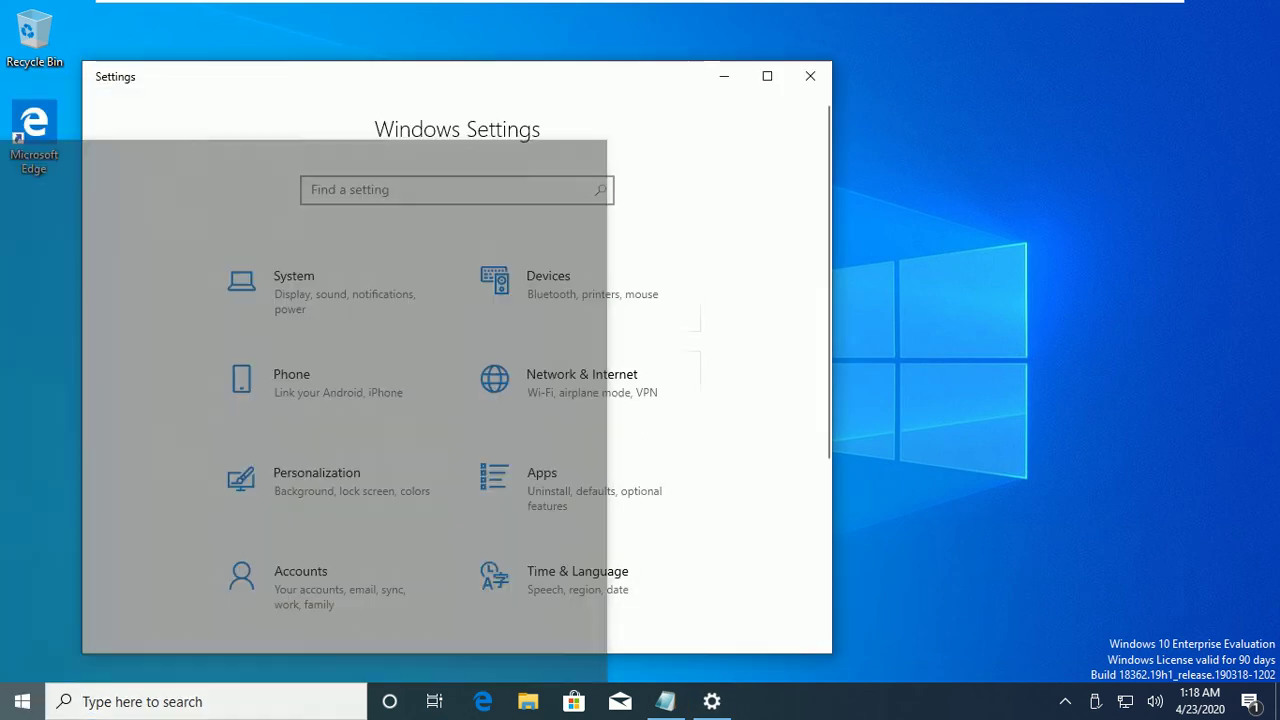
{"action": "left_click", "coordinate": [680, 380]}
{"action": "left_click", "coordinate": [767, 76]}
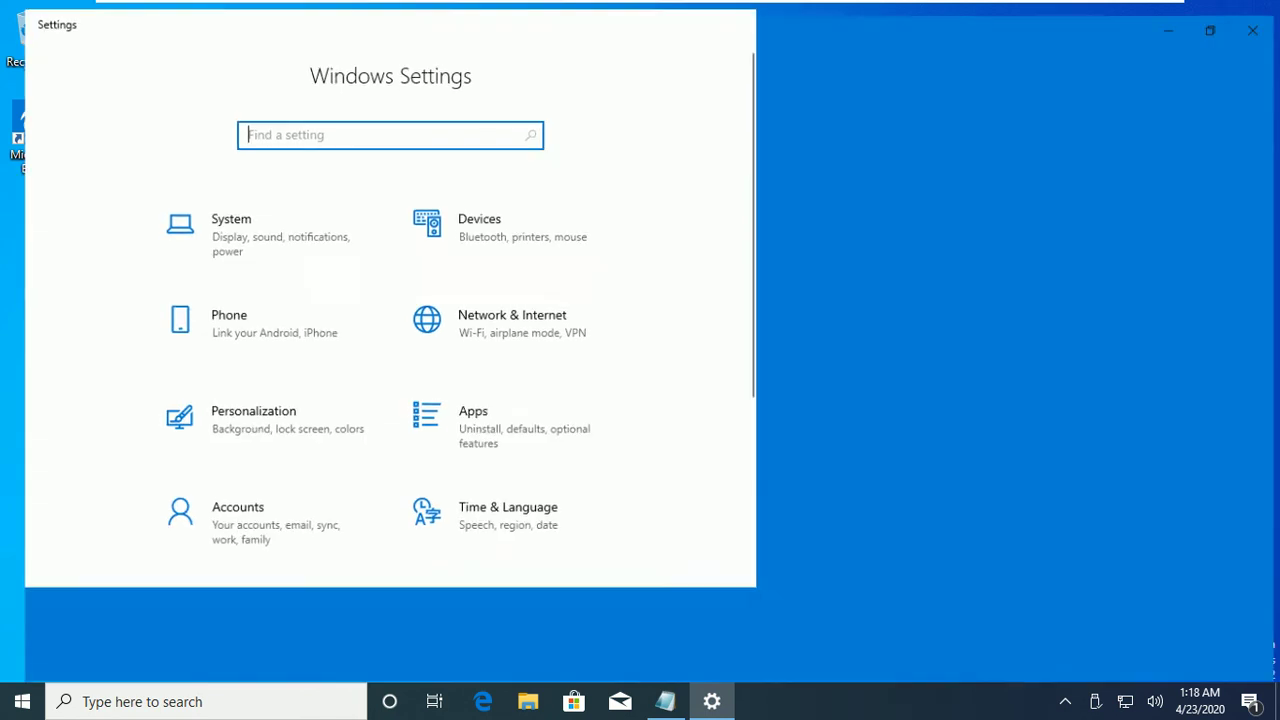
Start a Windows update check in Update & Security, then minimize Settings.
{"action": "left_click", "coordinate": [892, 428]}
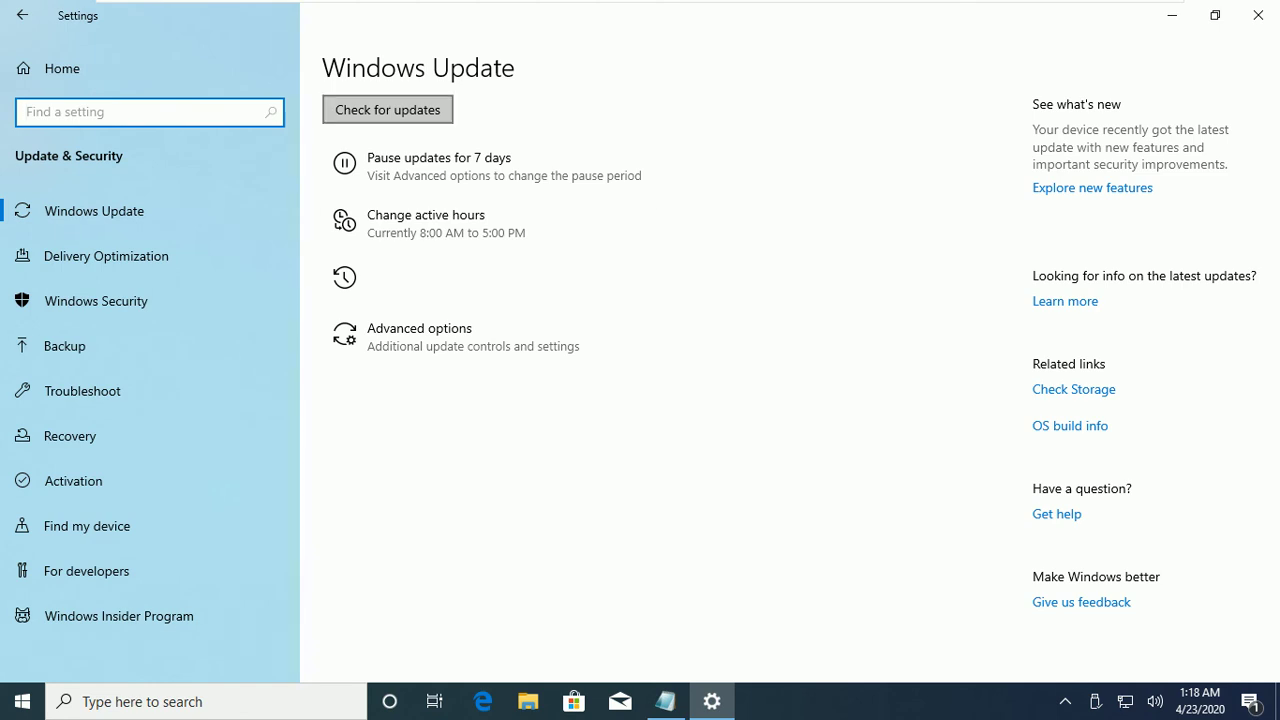
{"action": "left_click", "coordinate": [448, 110]}
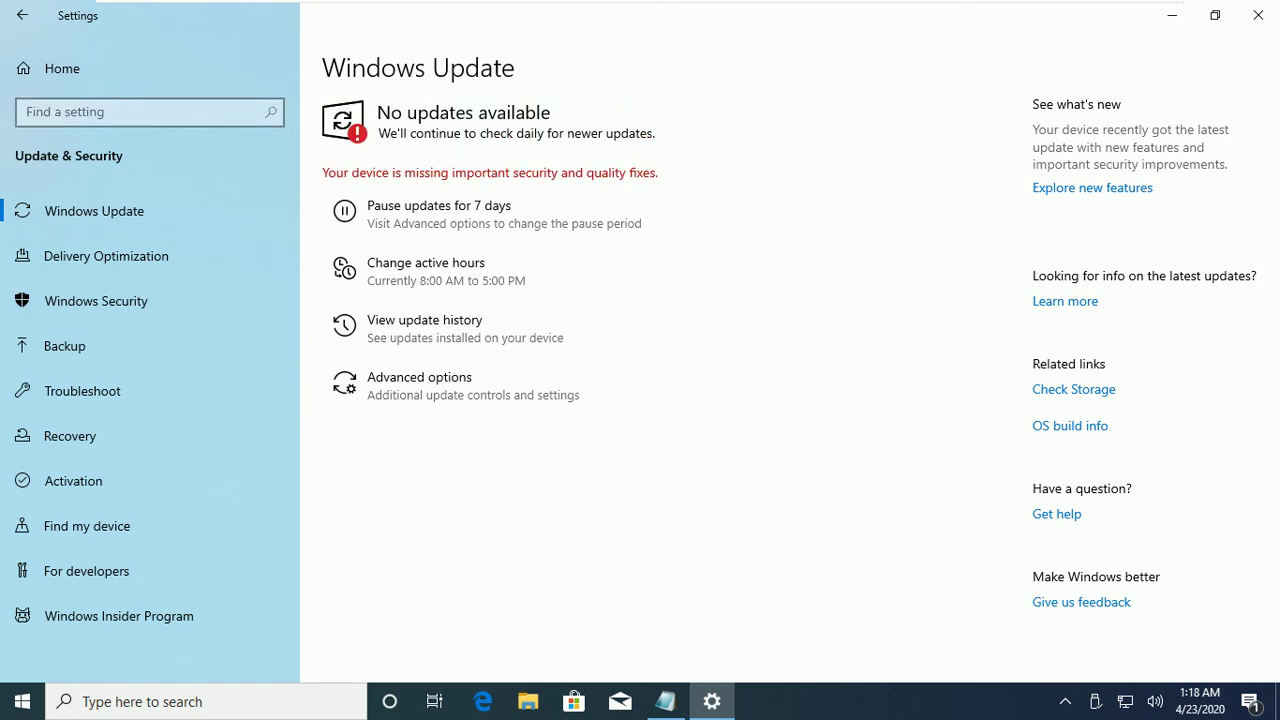
{"action": "left_click", "coordinate": [390, 210]}
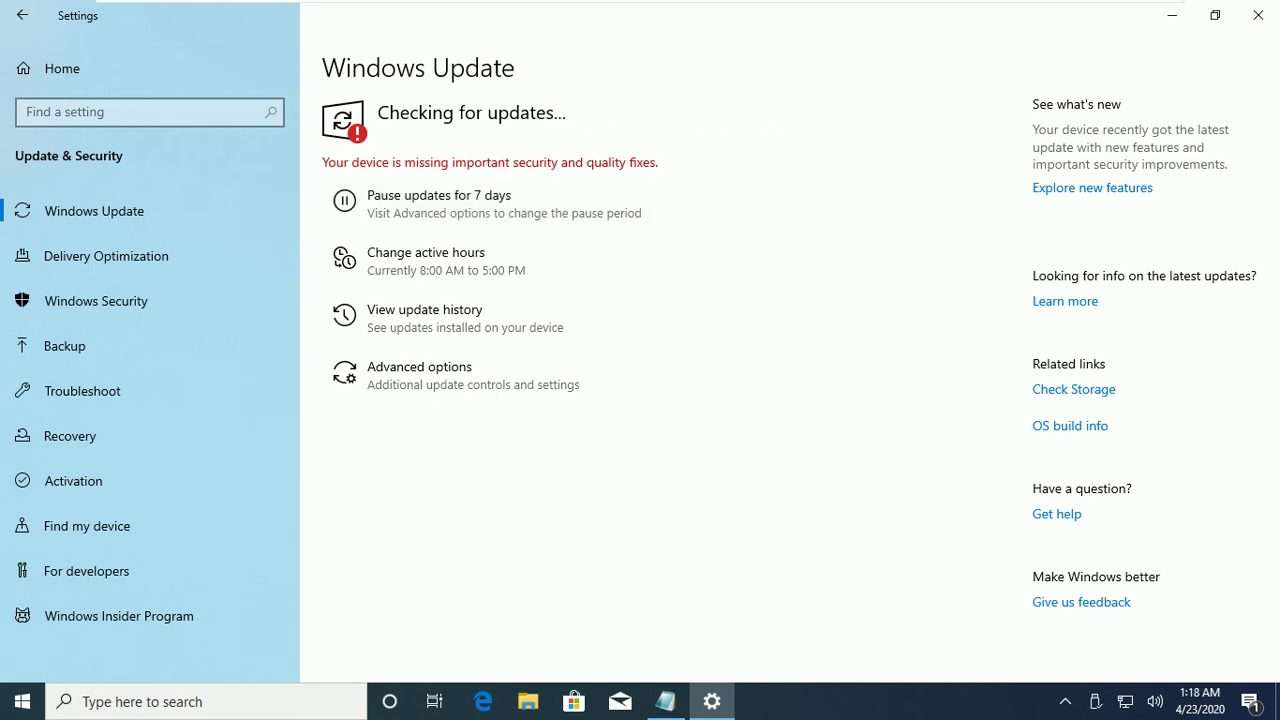
{"action": "left_click", "coordinate": [1172, 15]}
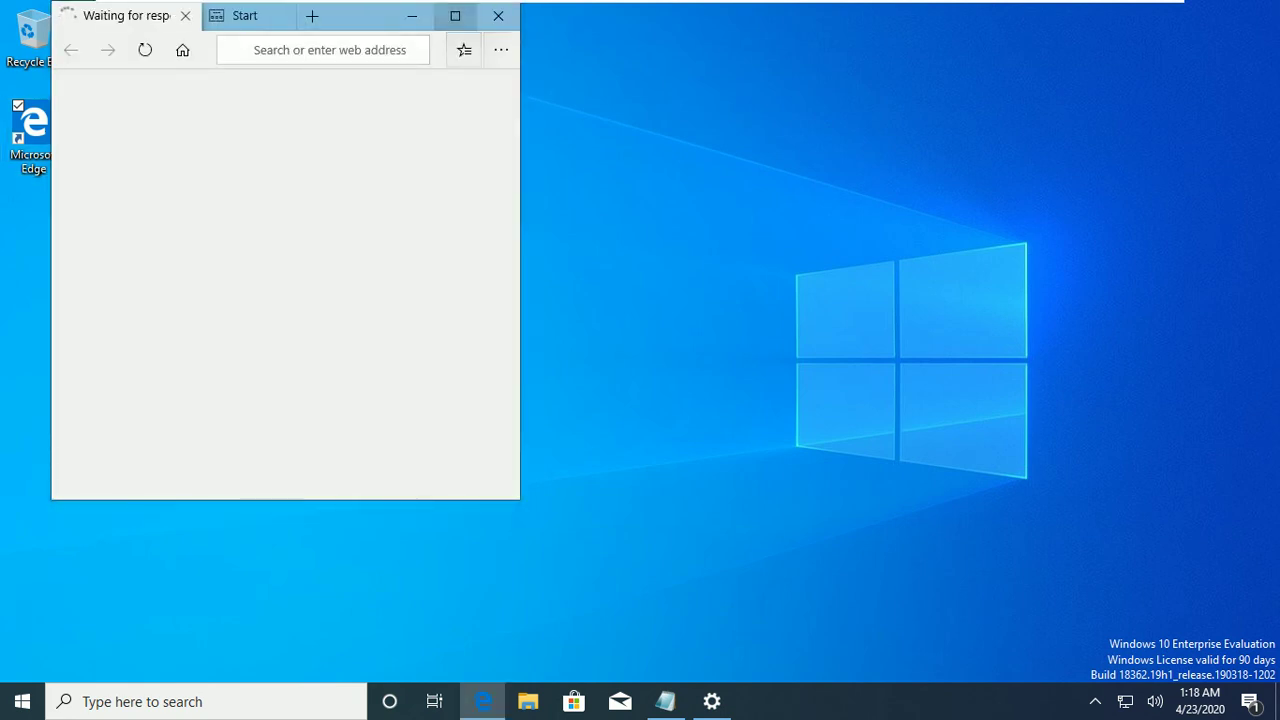
Maximize Edge, search 'google' and open the Google website.
{"action": "left_click", "coordinate": [455, 16]}
{"action": "key", "text": "ctrl+l"}
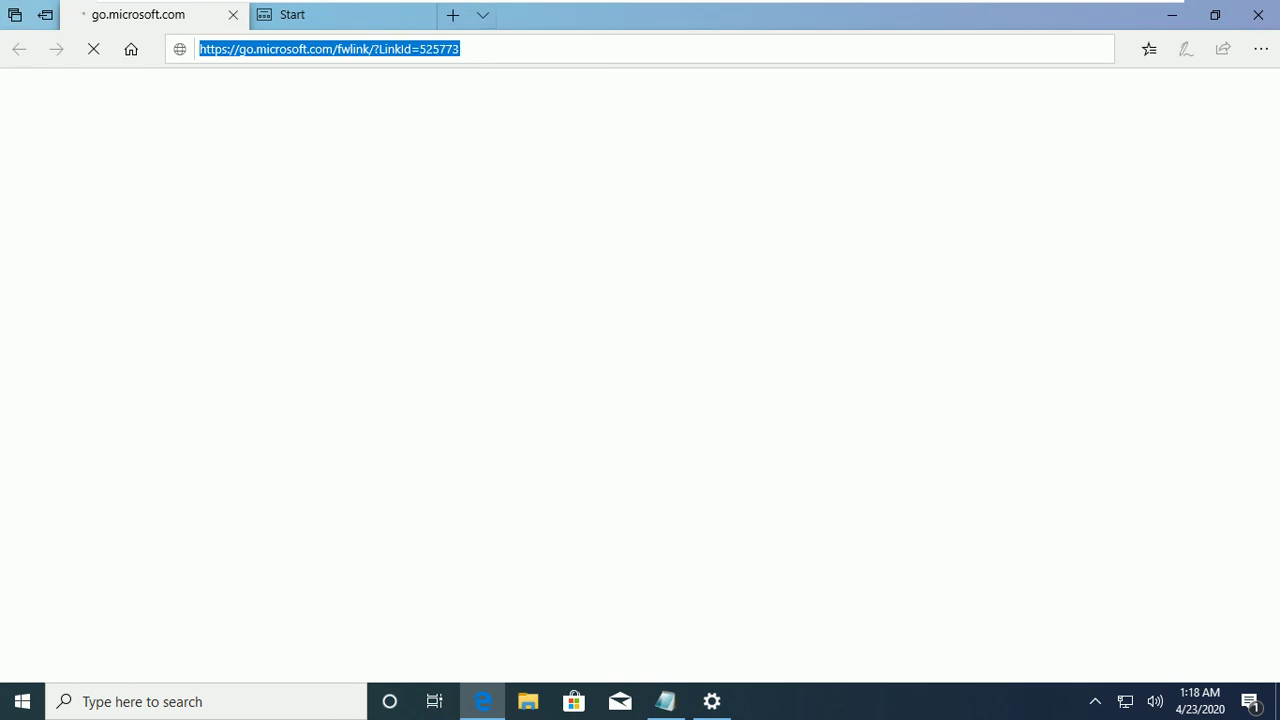
{"action": "type", "text": "google"}
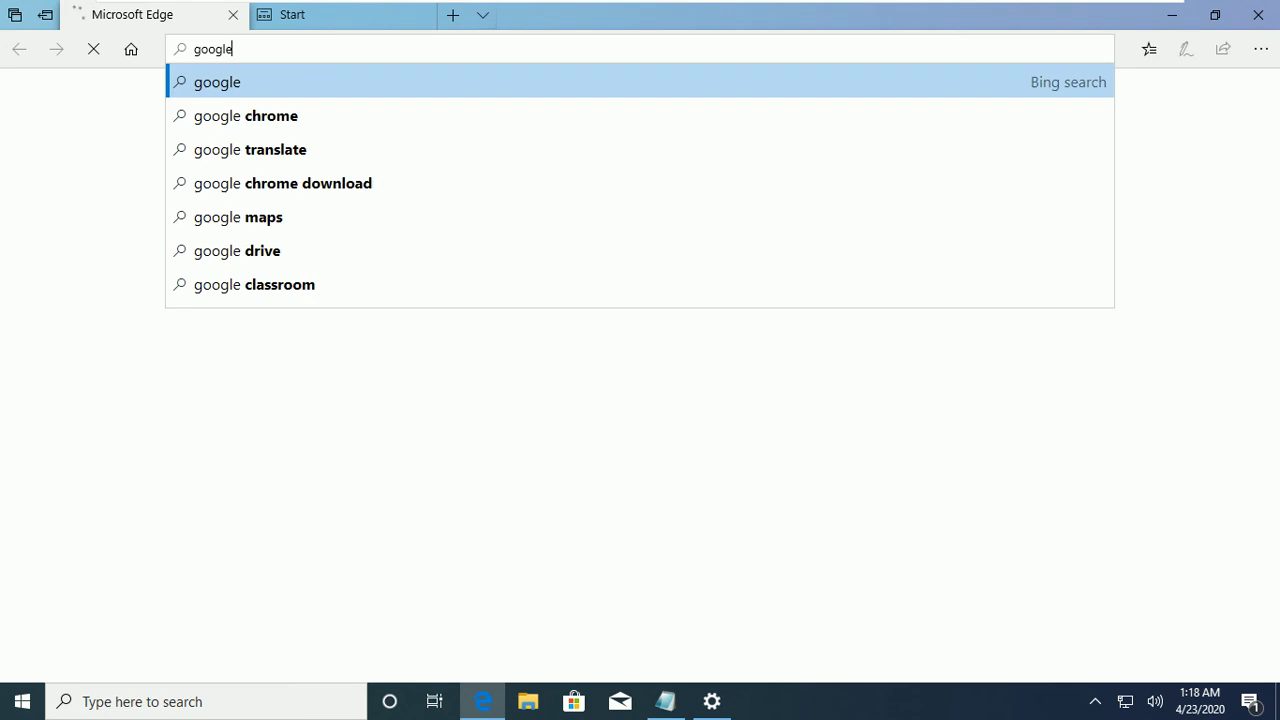
{"action": "key", "text": "Return"}
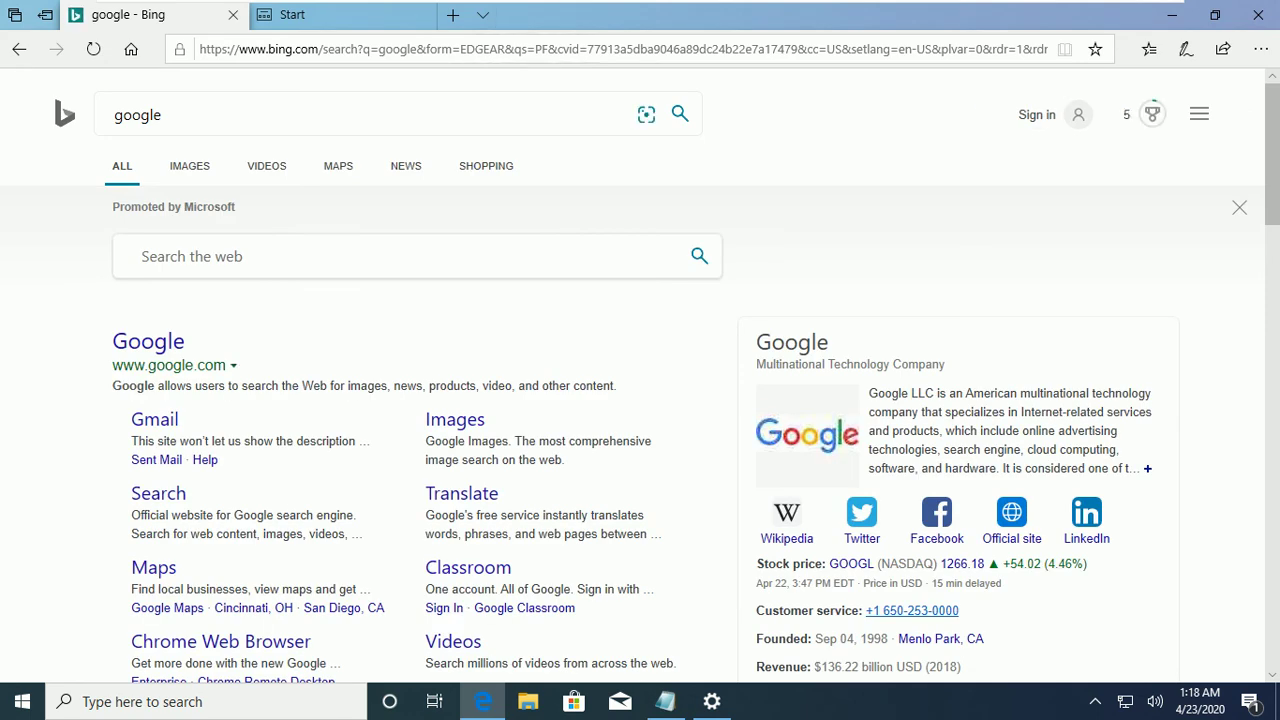
{"action": "left_click", "coordinate": [148, 341]}
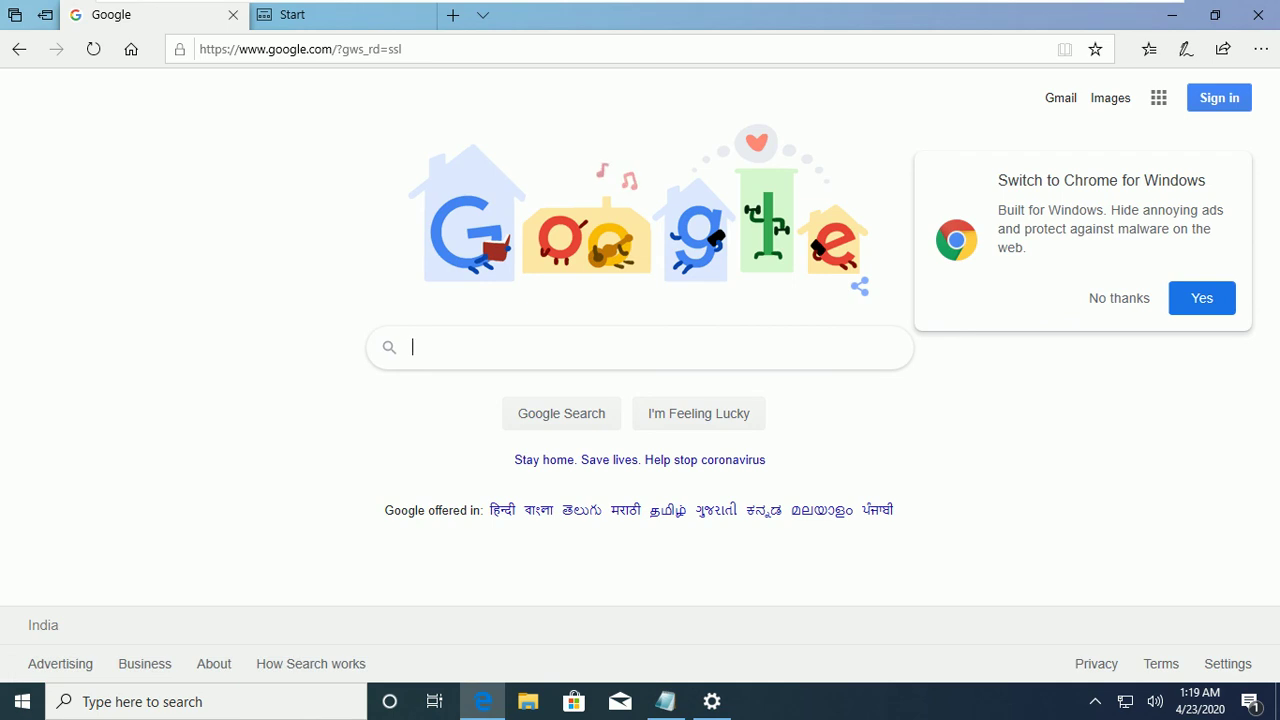
Accept Google's Chrome offer, download ChromeSetup.exe and run it.
{"action": "left_click", "coordinate": [1202, 298]}
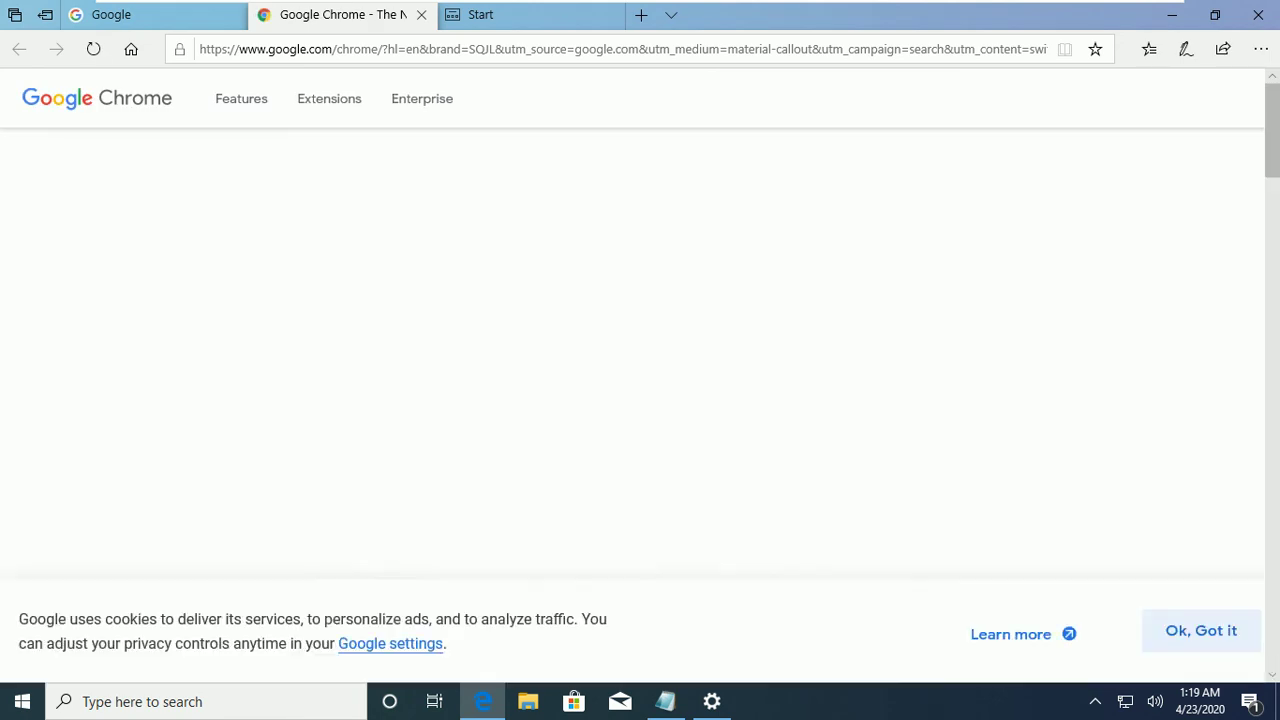
{"action": "left_click", "coordinate": [632, 492]}
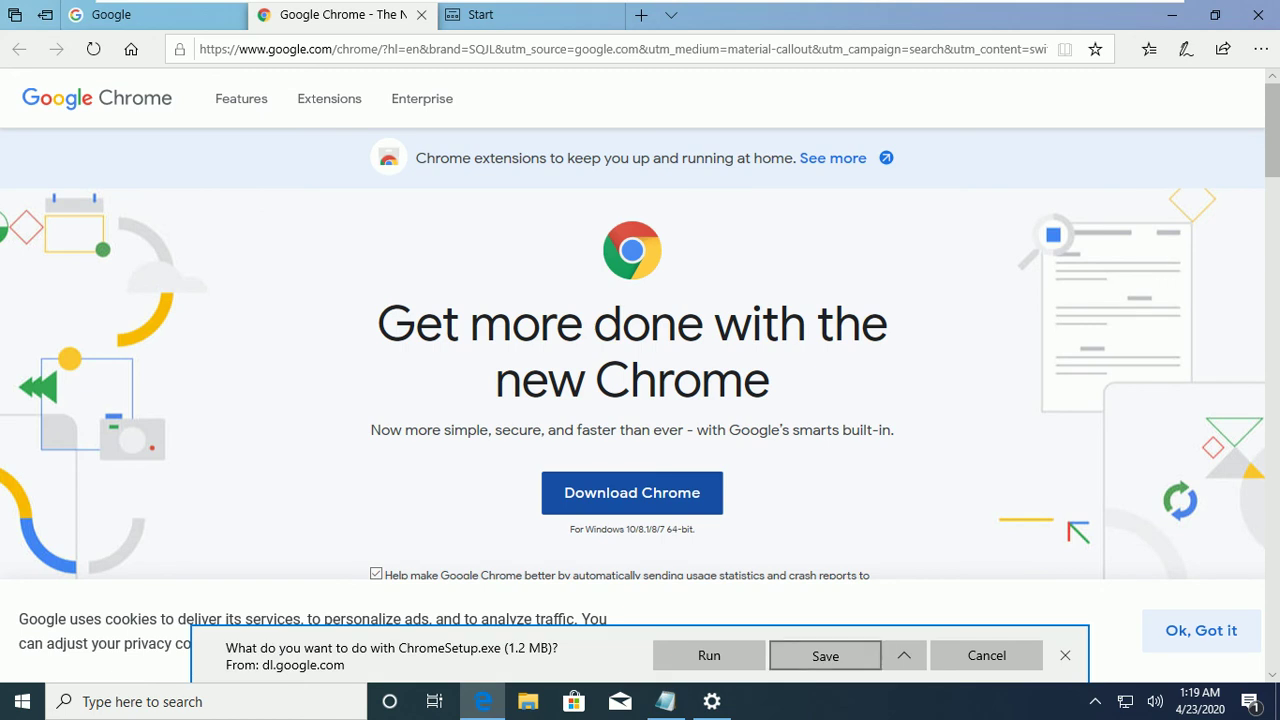
{"action": "left_click", "coordinate": [825, 655]}
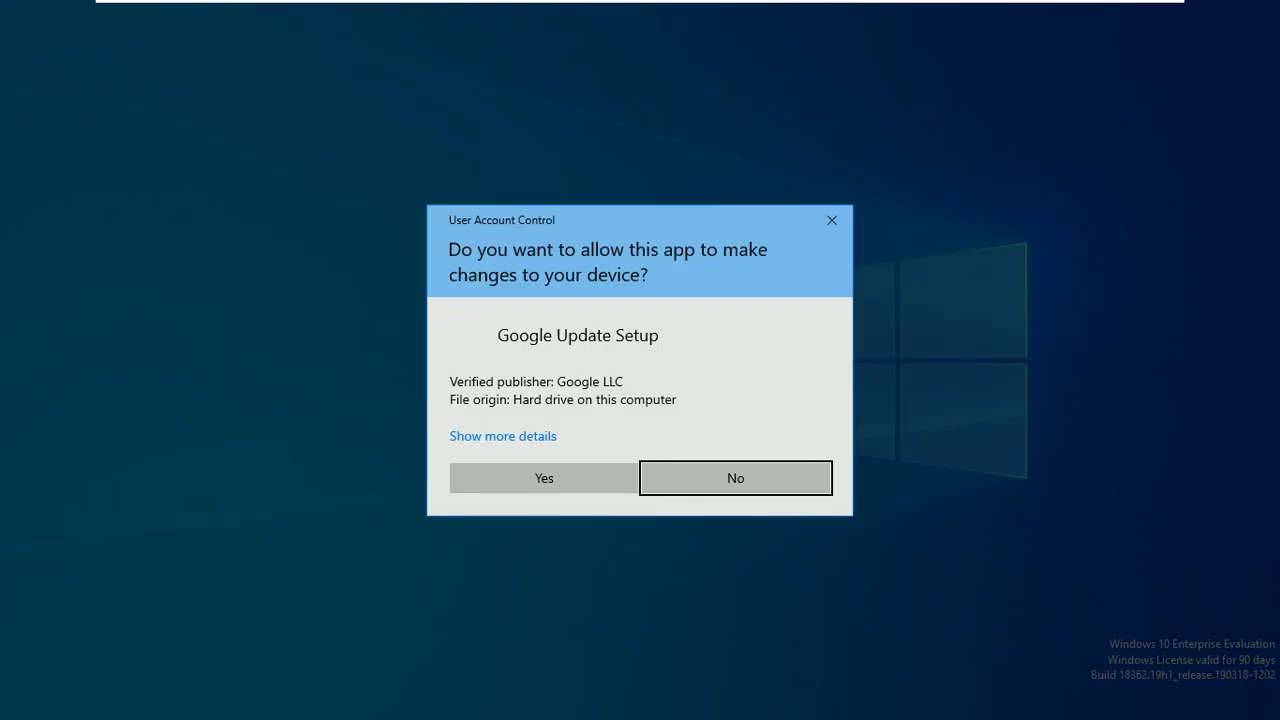
Allow Google Update Setup to make changes, check update downloads, then minimize Settings.
{"action": "key", "text": "Left"}
{"action": "key", "text": "Return"}
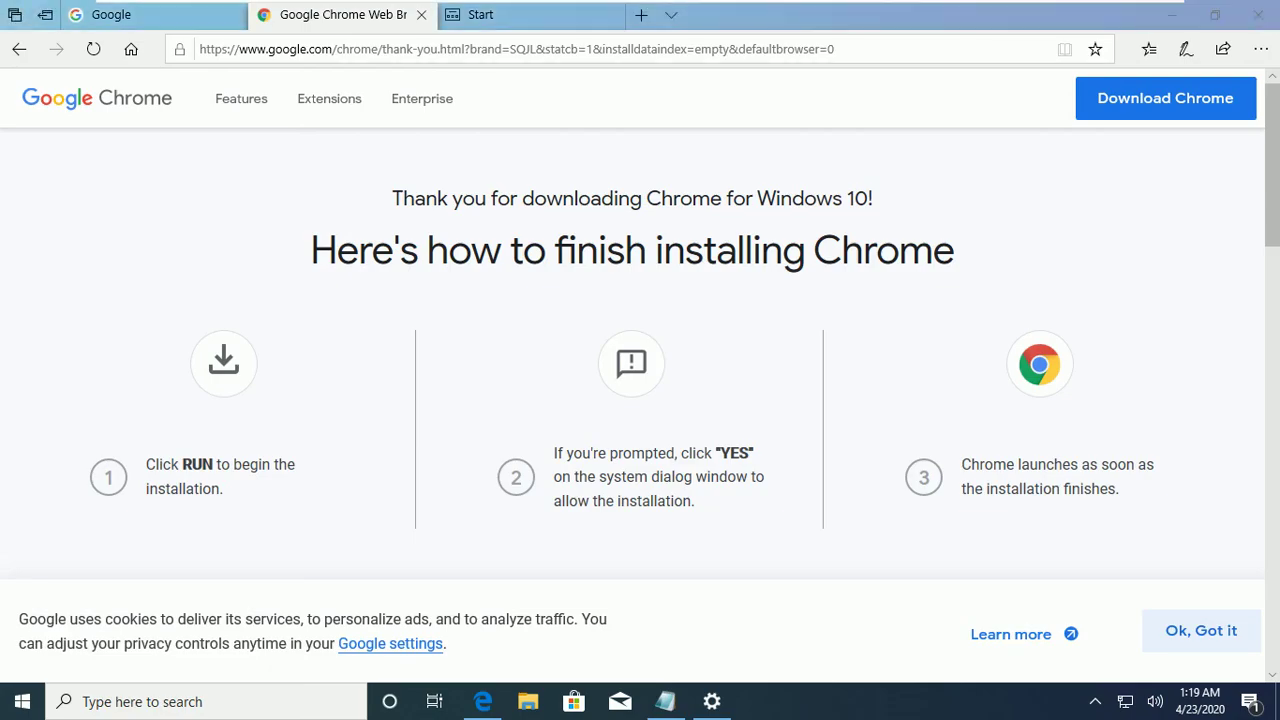
{"action": "left_click", "coordinate": [712, 701]}
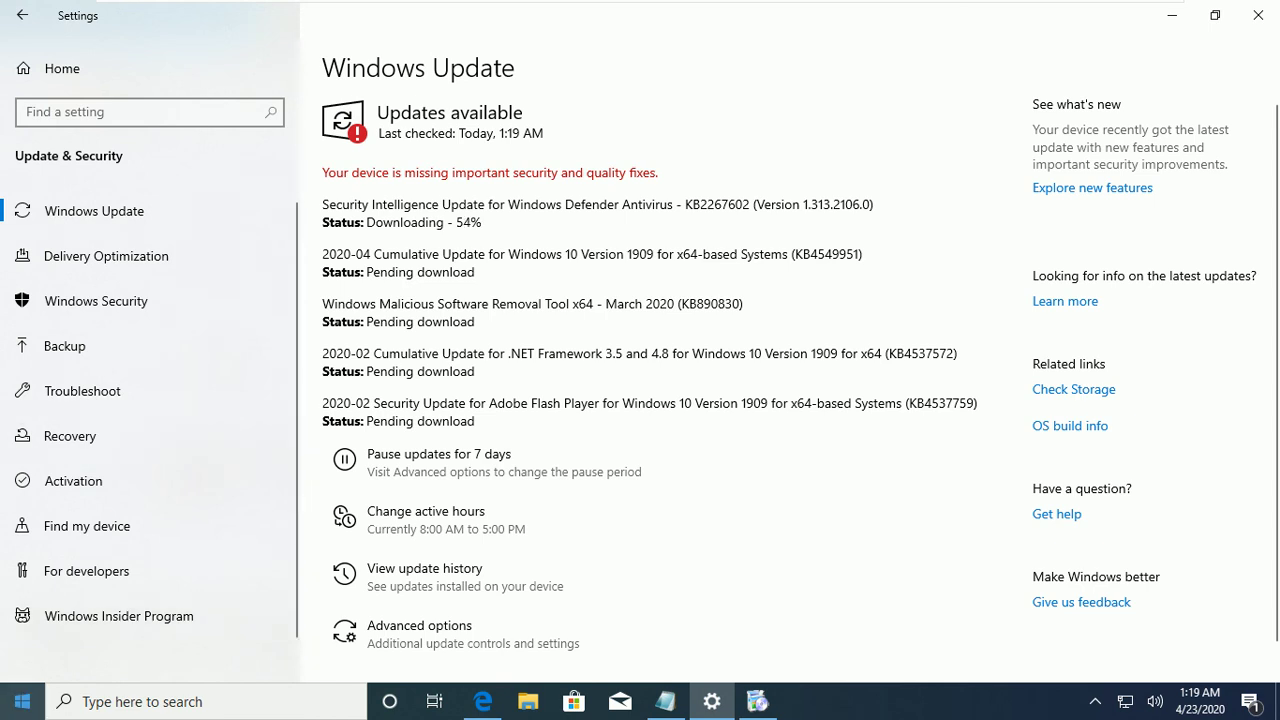
{"action": "left_click", "coordinate": [22, 701]}
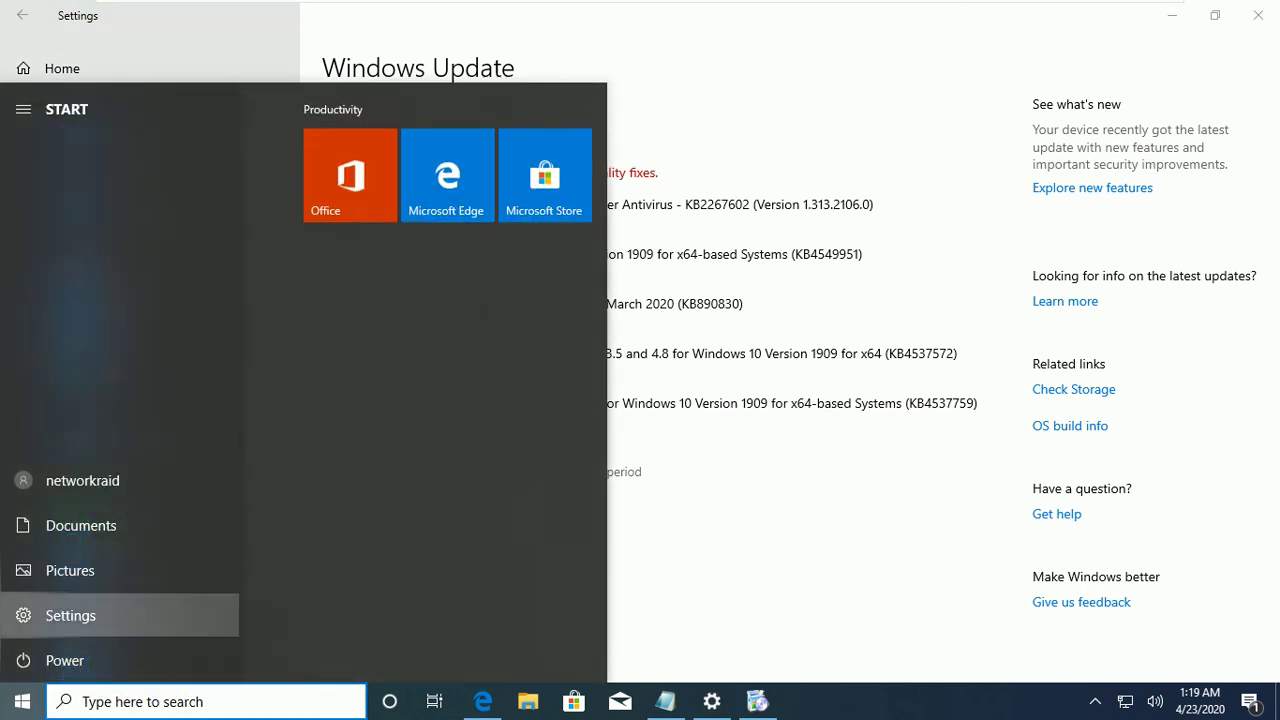
{"action": "left_click", "coordinate": [22, 611]}
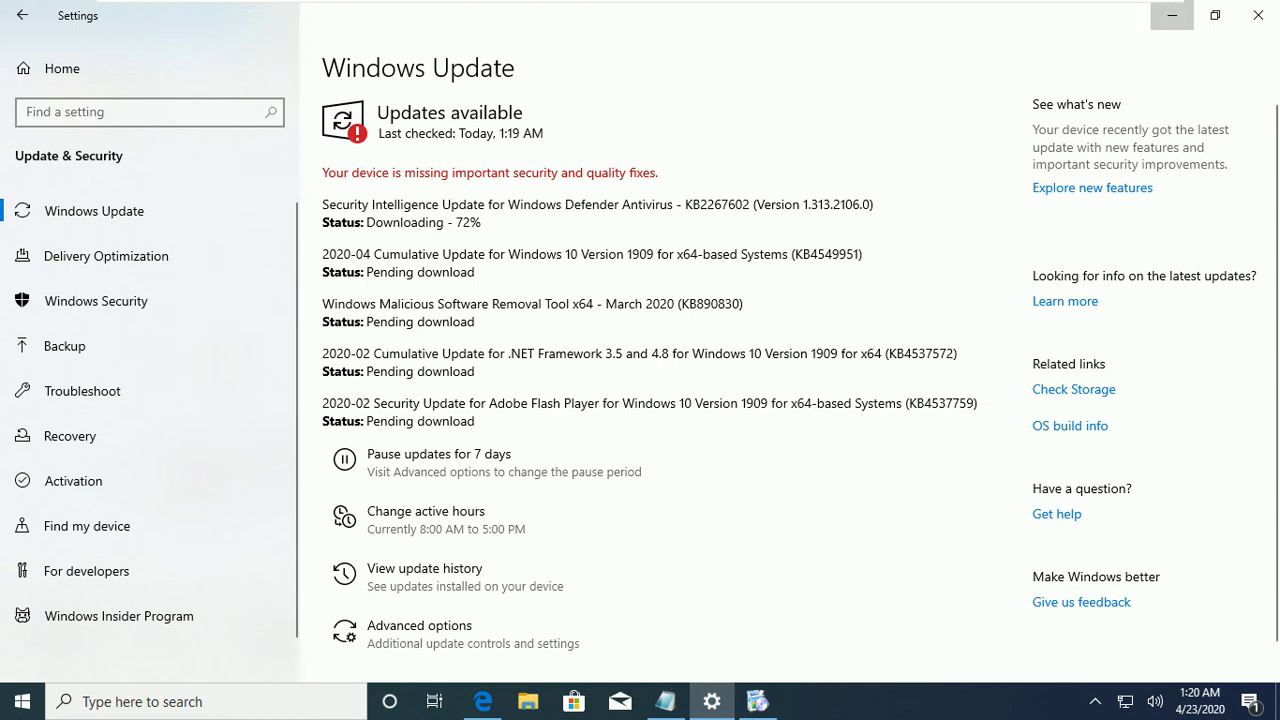
{"action": "left_click", "coordinate": [1172, 15]}
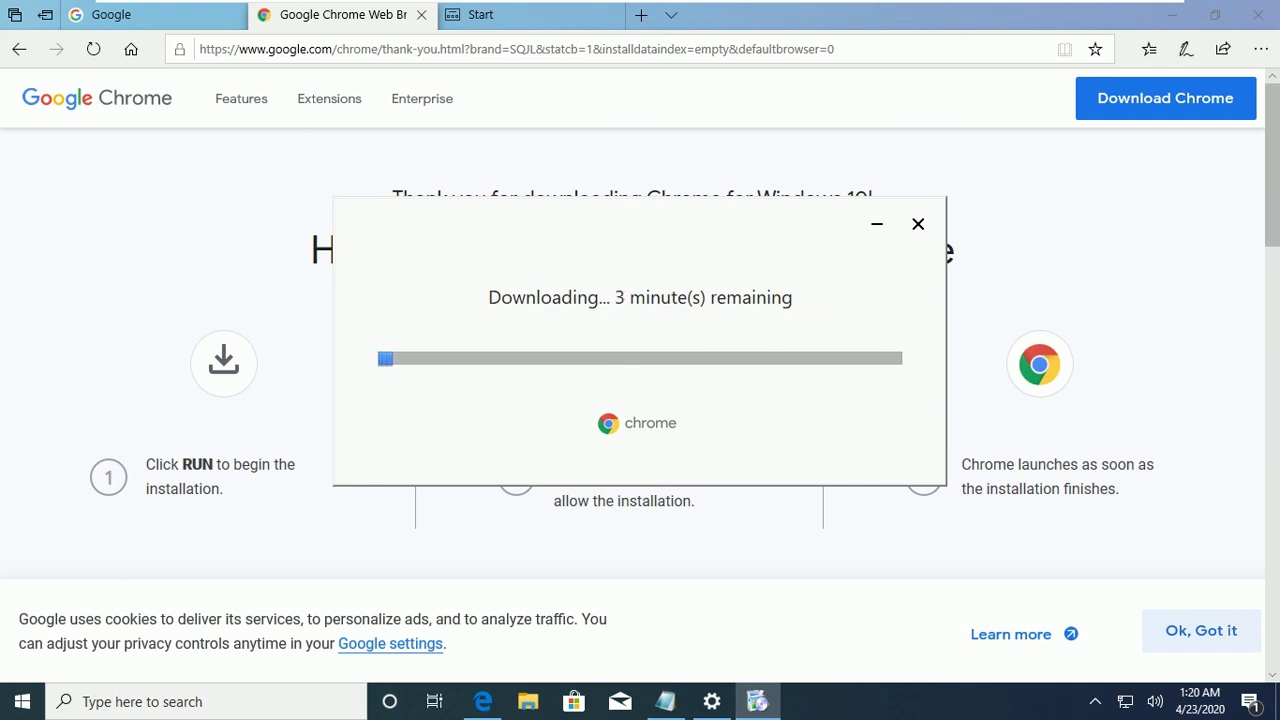
Search 'mozila fire fox download' in Edge's address bar to find the official Firefox page.
{"action": "left_click", "coordinate": [520, 14]}
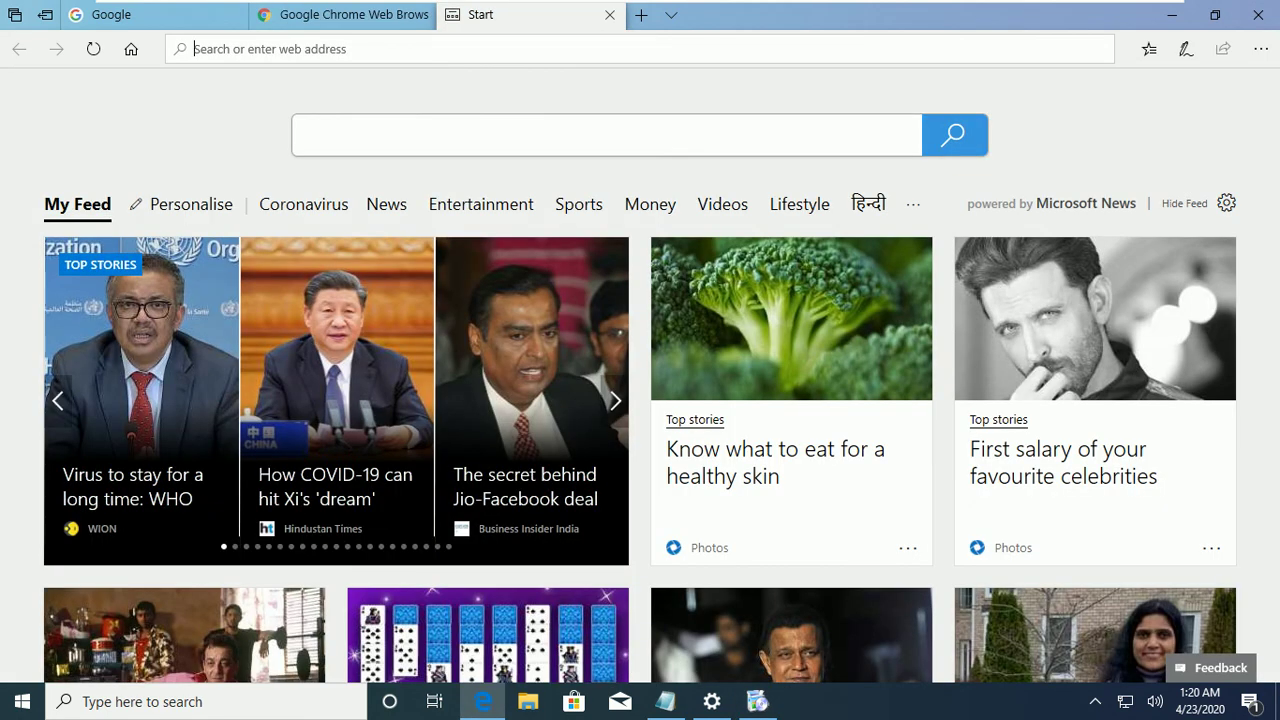
{"action": "type", "text": "mozila"}
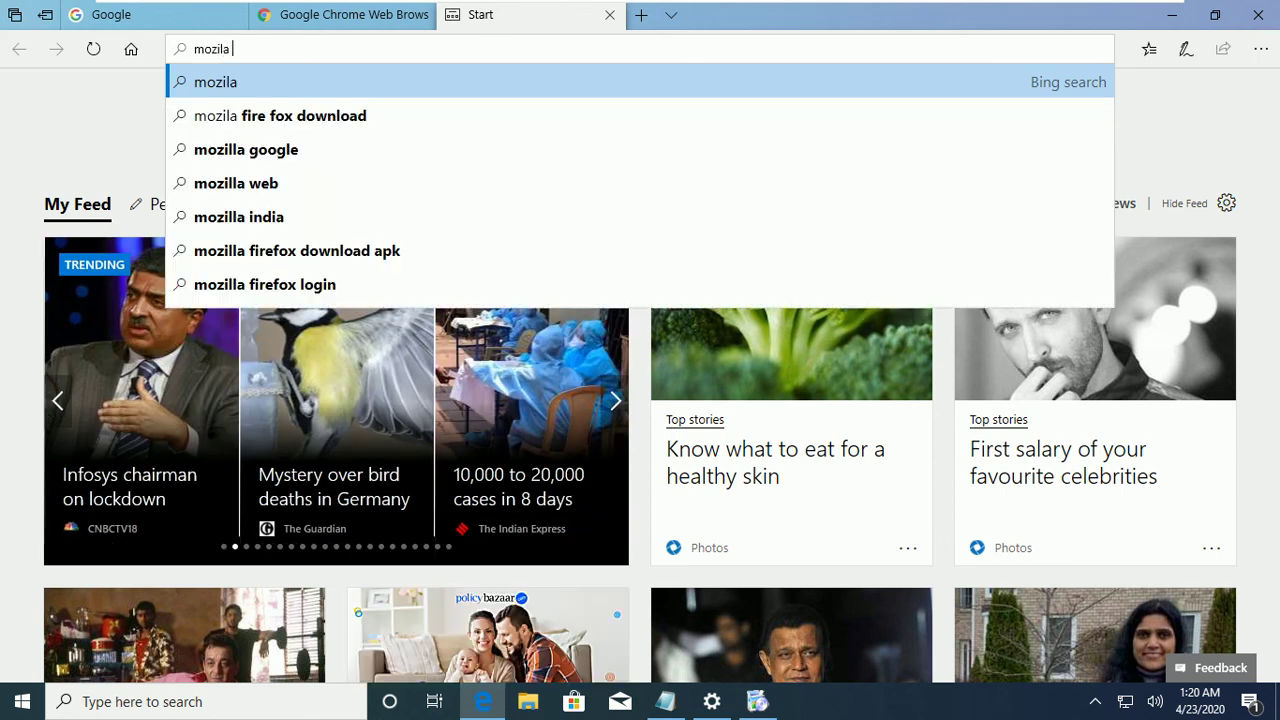
{"action": "left_click", "coordinate": [280, 115]}
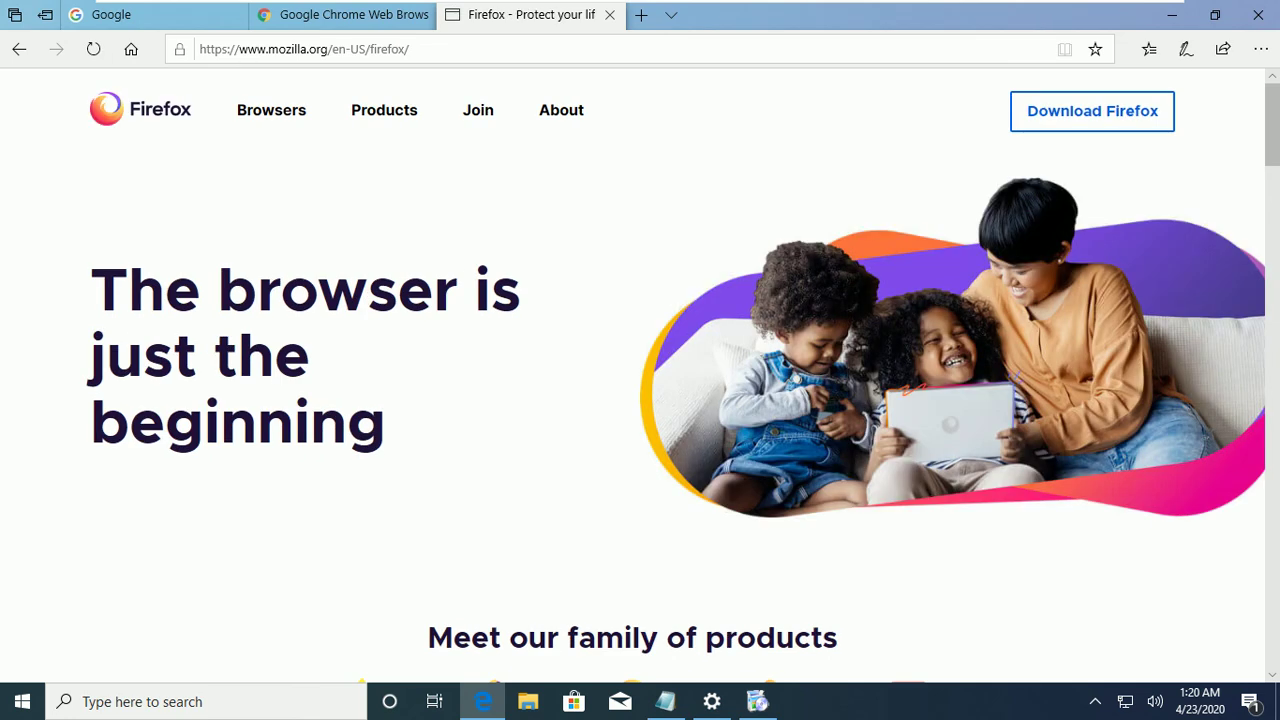
Download Firefox from mozilla.org and run the installer from the download bar.
{"action": "left_click", "coordinate": [1092, 111]}
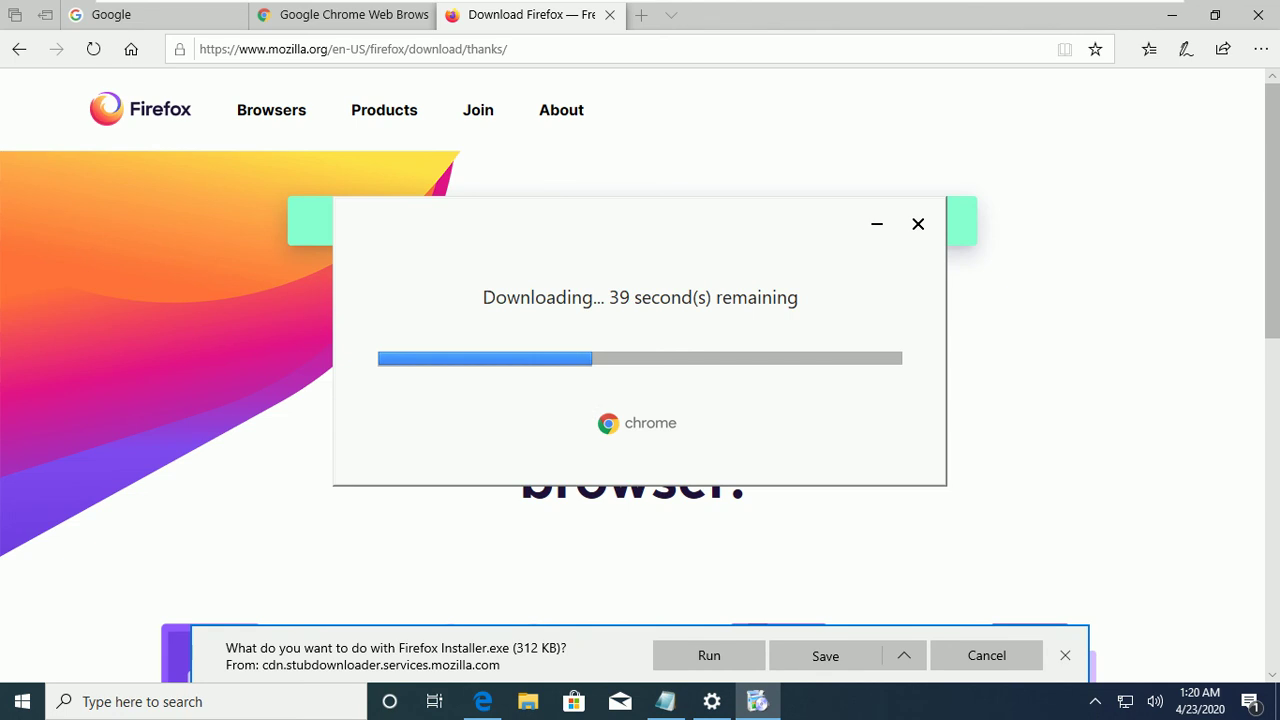
{"action": "left_click", "coordinate": [709, 655]}
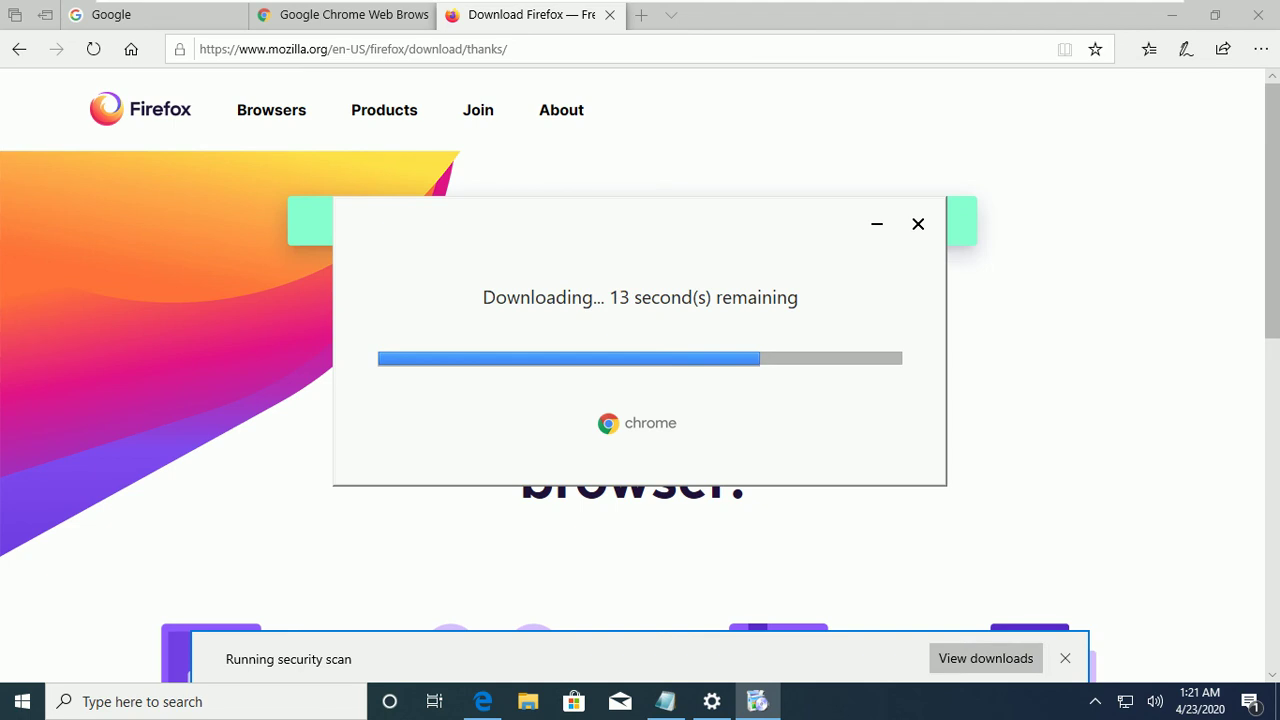
{"action": "left_click", "coordinate": [1172, 14]}
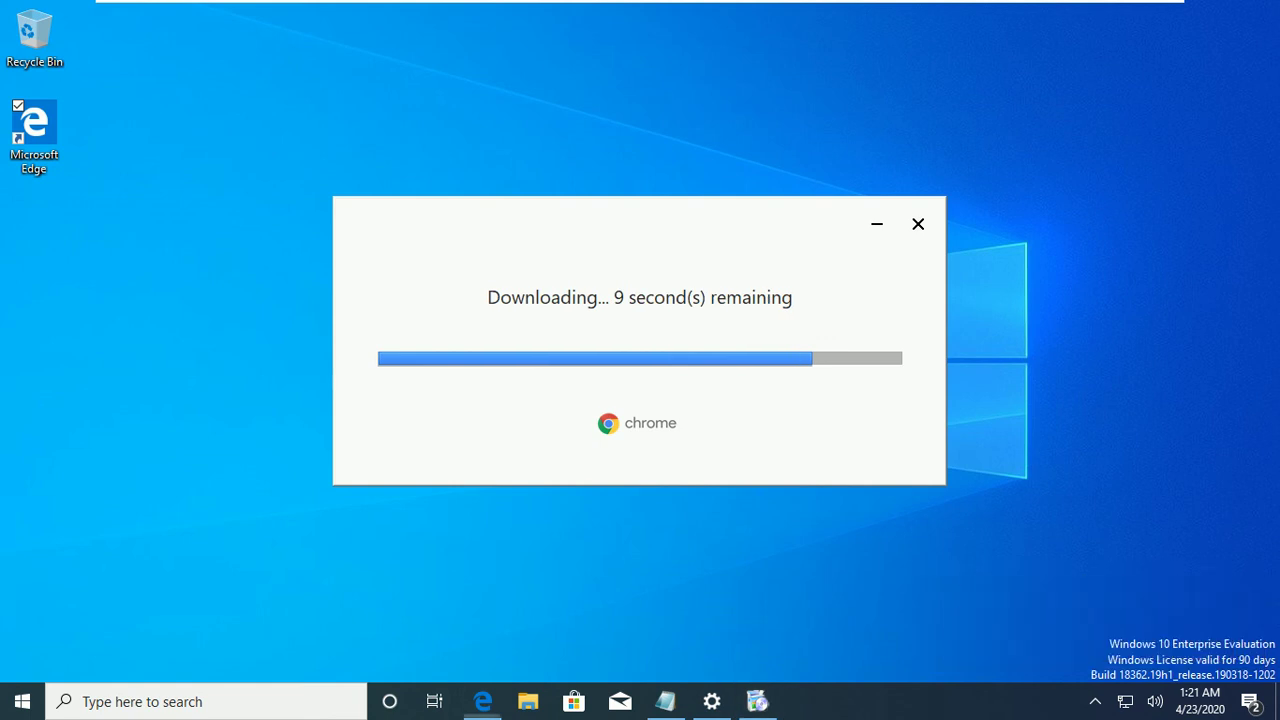
{"action": "key", "text": "alt+Tab"}
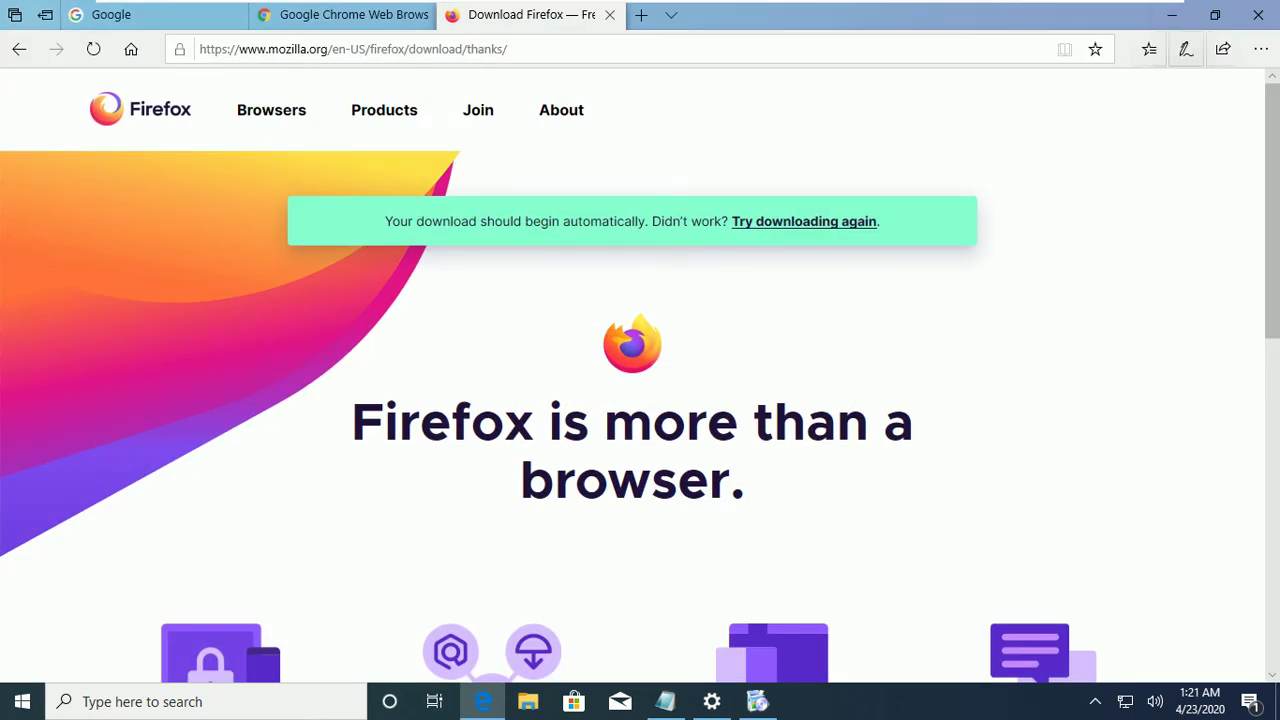
Launch Firefox Installer.exe from Edge's Downloads list and approve its permission prompt.
{"action": "left_click", "coordinate": [1261, 49]}
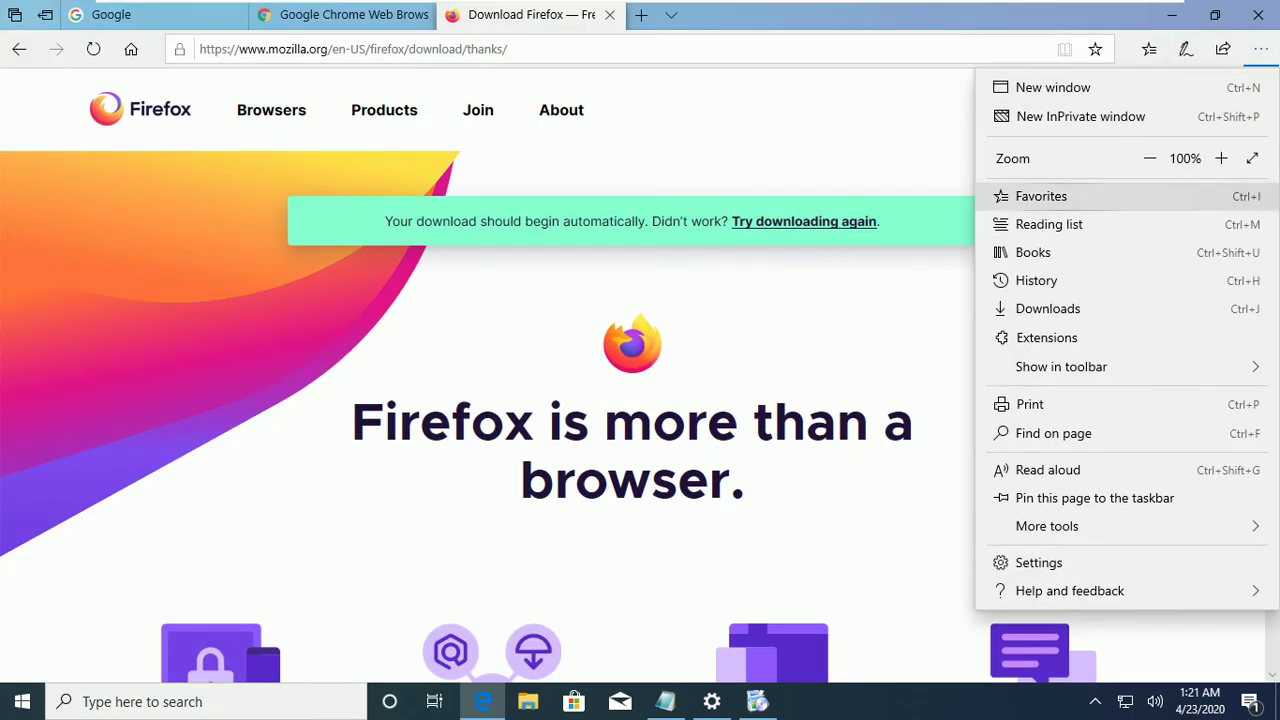
{"action": "left_click", "coordinate": [1048, 308]}
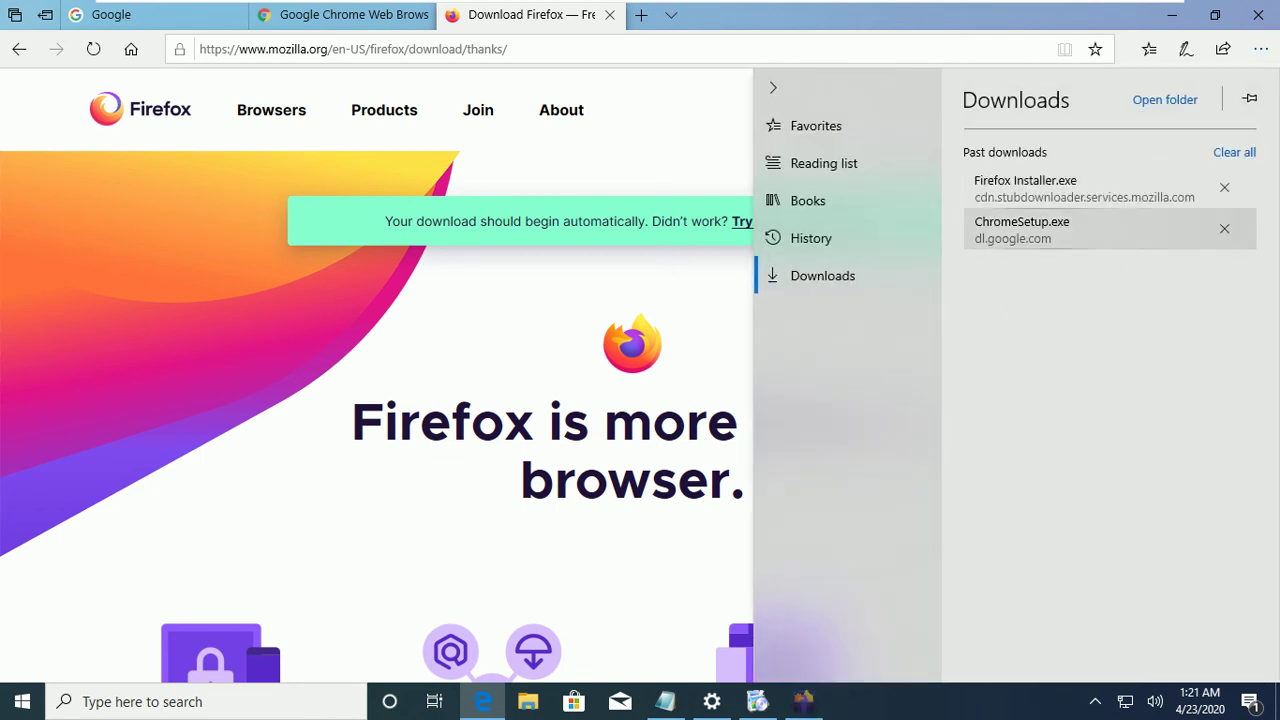
{"action": "left_click", "coordinate": [1085, 188]}
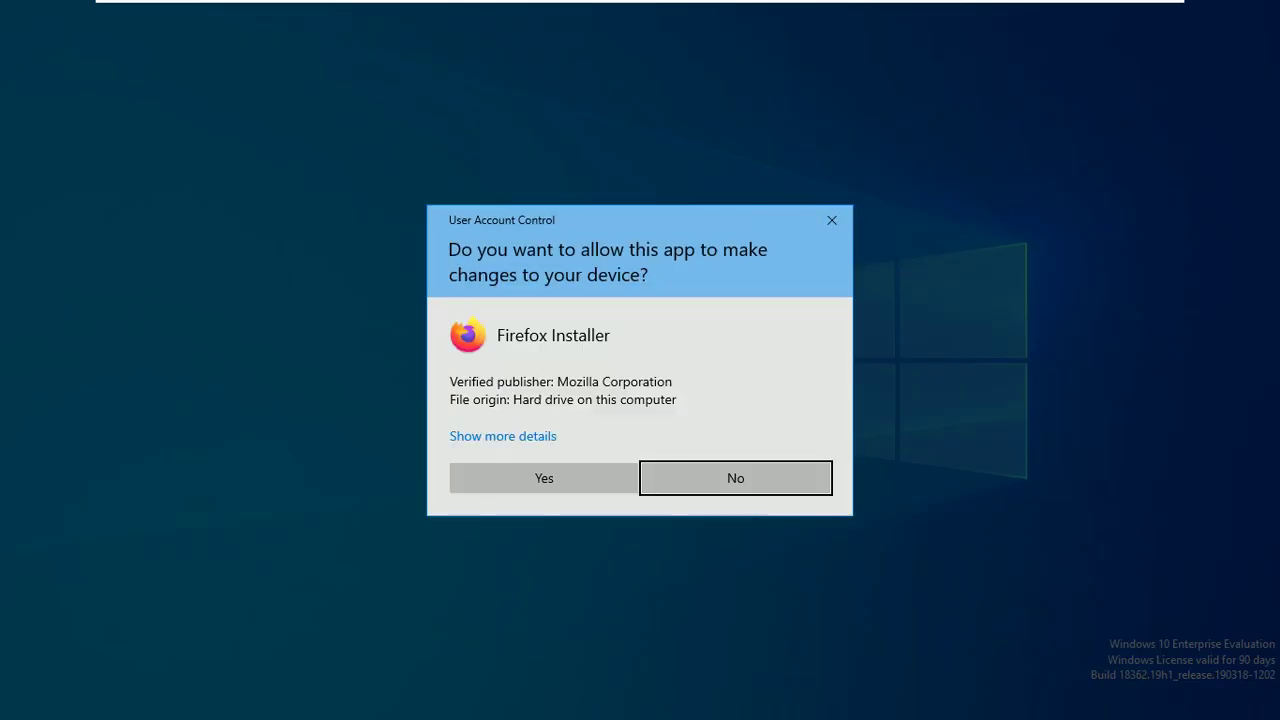
{"action": "left_click", "coordinate": [544, 477]}
Accept the Firefox Installer's User Account Control prompts with Alt+Y so installation starts.
{"action": "key", "text": "alt+y"}
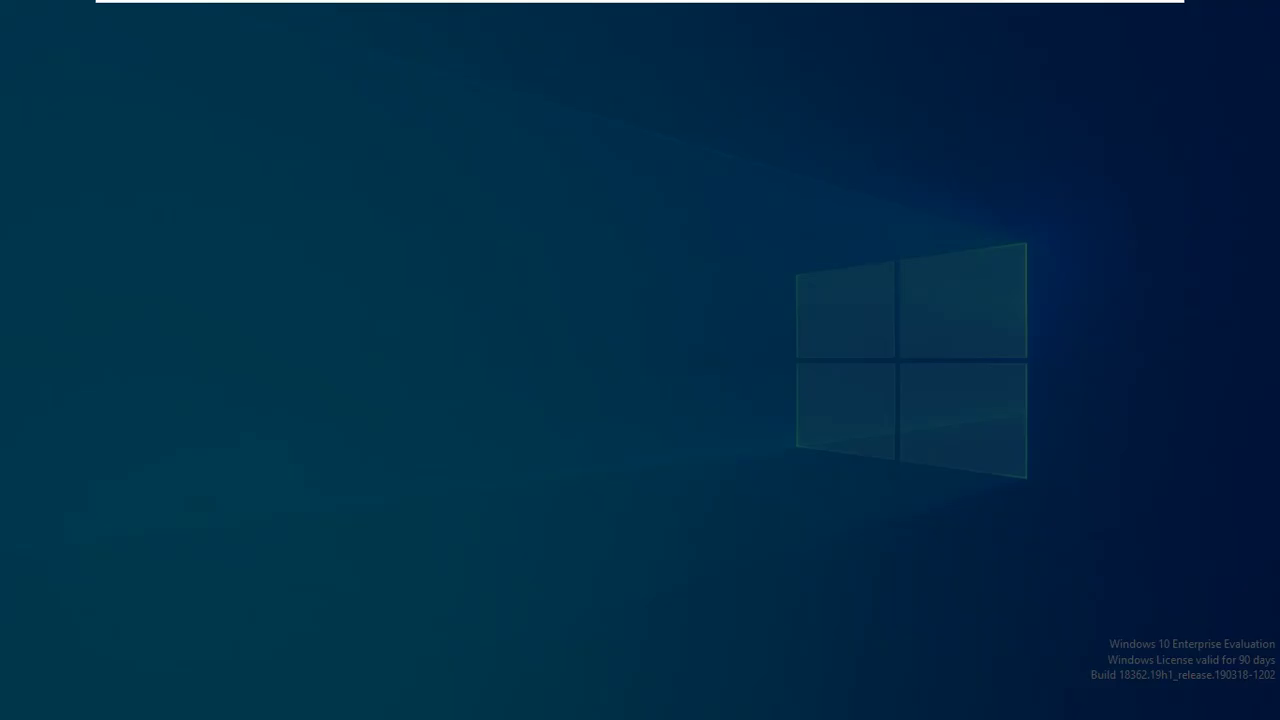
{"action": "key", "text": "alt+y"}
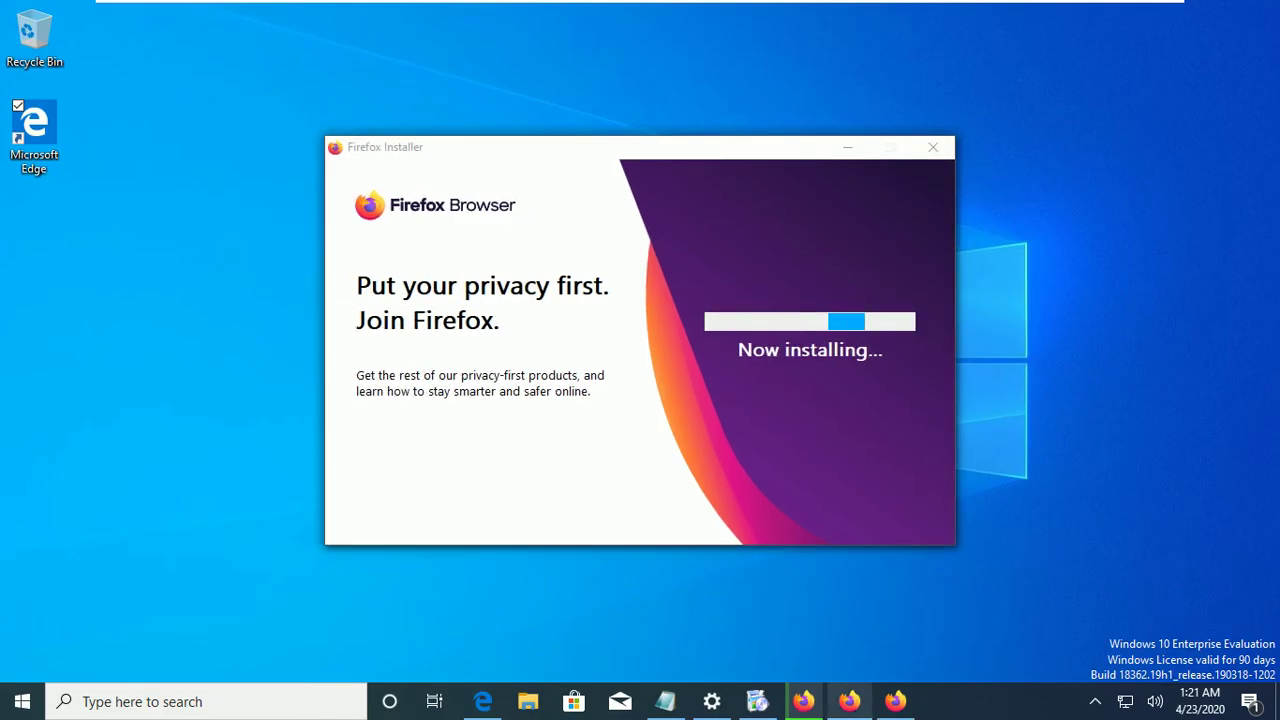
{"action": "mouse_move", "coordinate": [849, 701]}
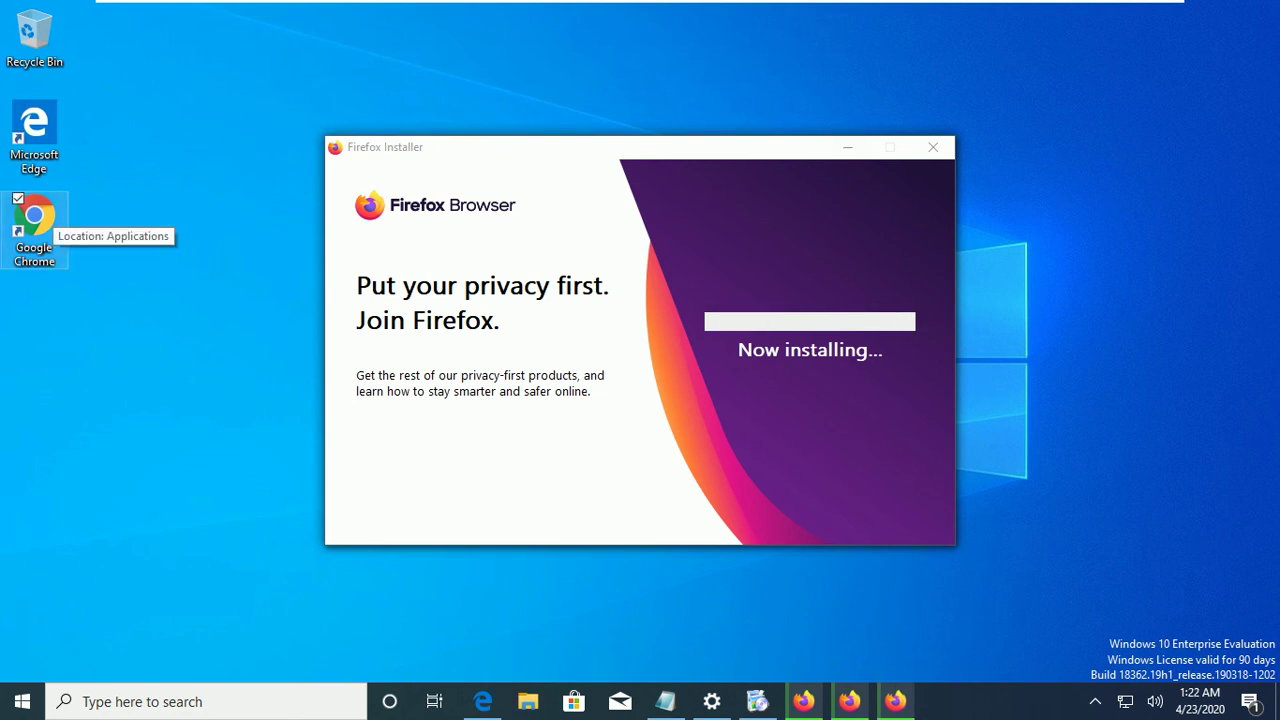
Start Google Chrome from its desktop icon and choose Get Started on the welcome page.
{"action": "double_click", "coordinate": [34, 218]}
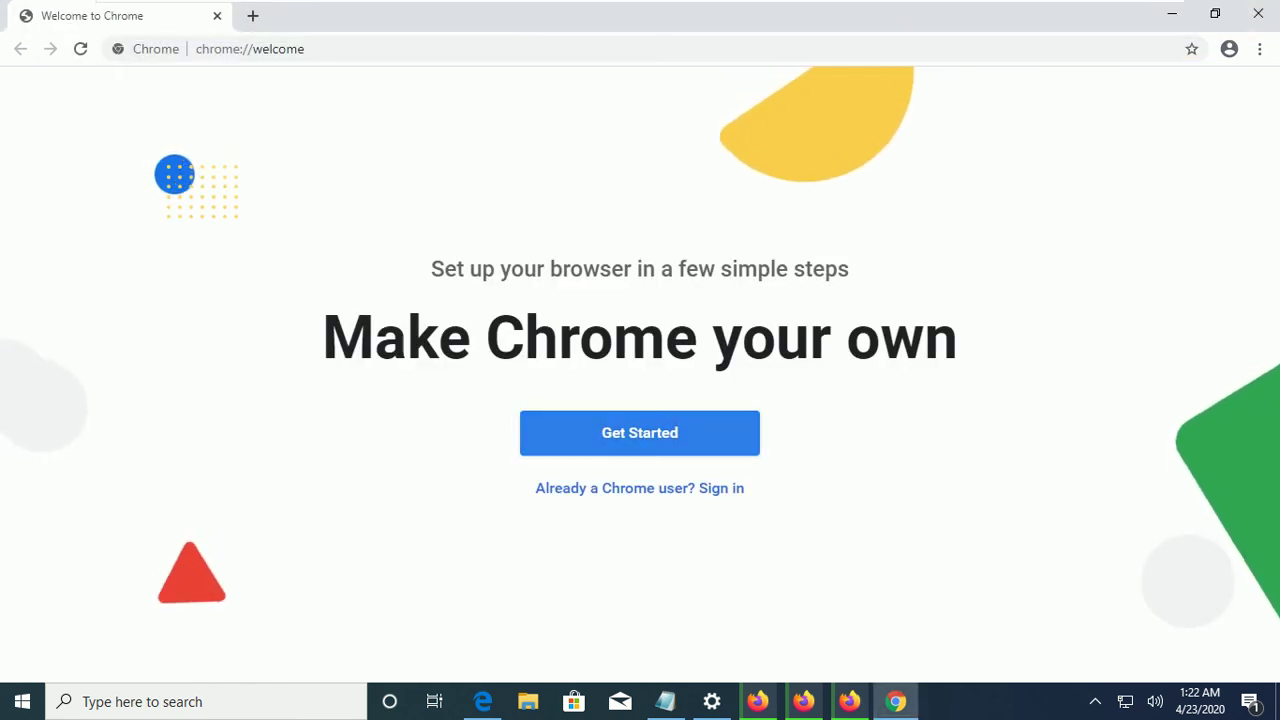
{"action": "left_click", "coordinate": [640, 432]}
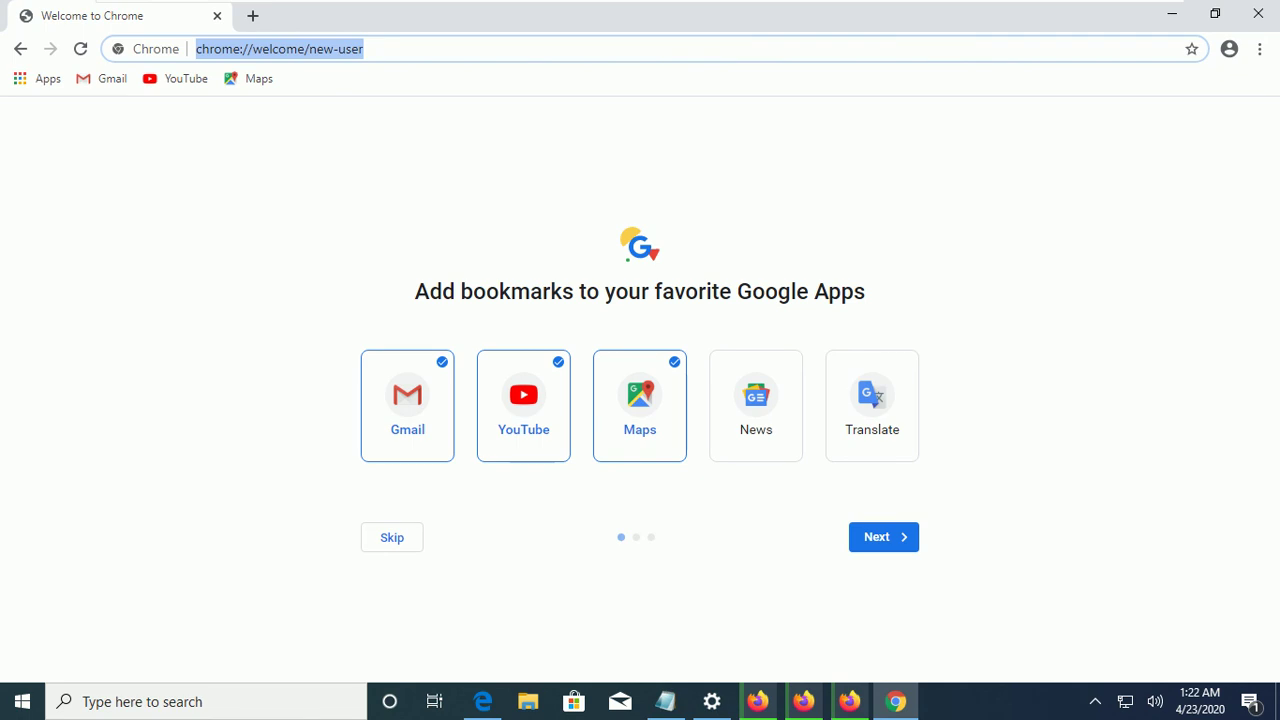
Search 'java download' in Chrome and open java.com's Download Free Java Software result.
{"action": "key", "text": "BackSpace"}
{"action": "type", "text": "java"}
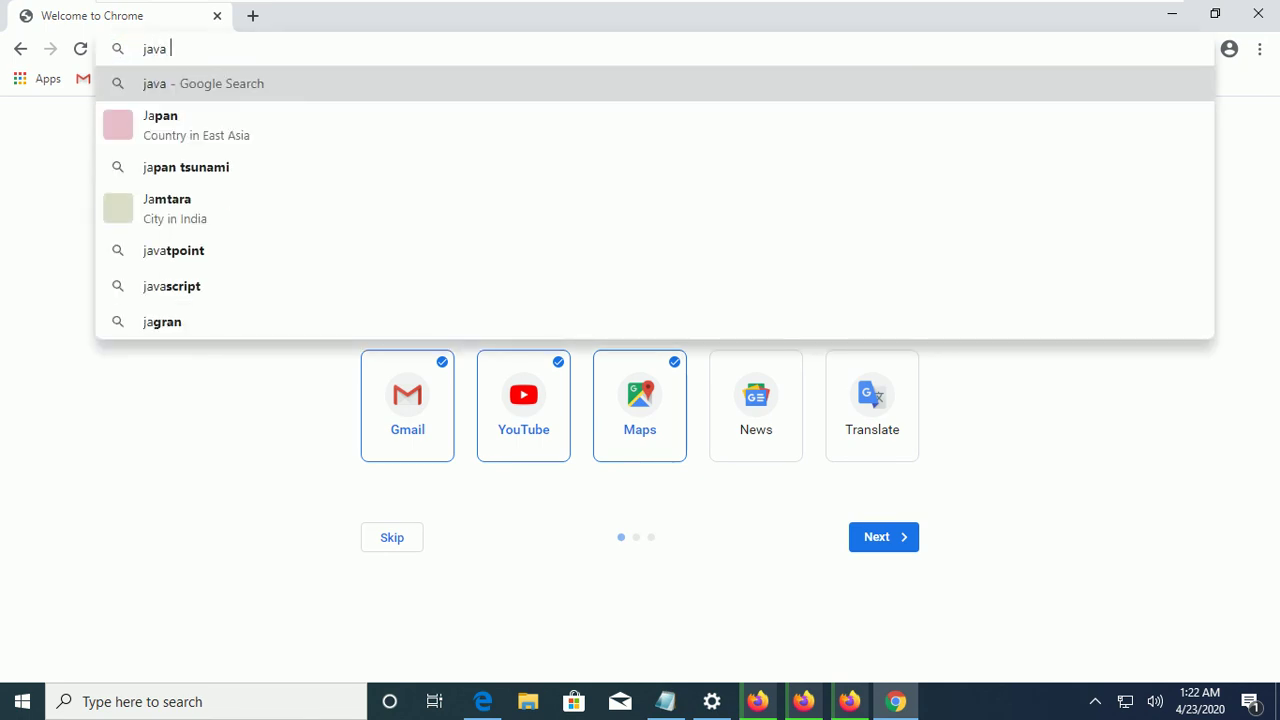
{"action": "key", "text": "Down"}
{"action": "key", "text": "Down"}
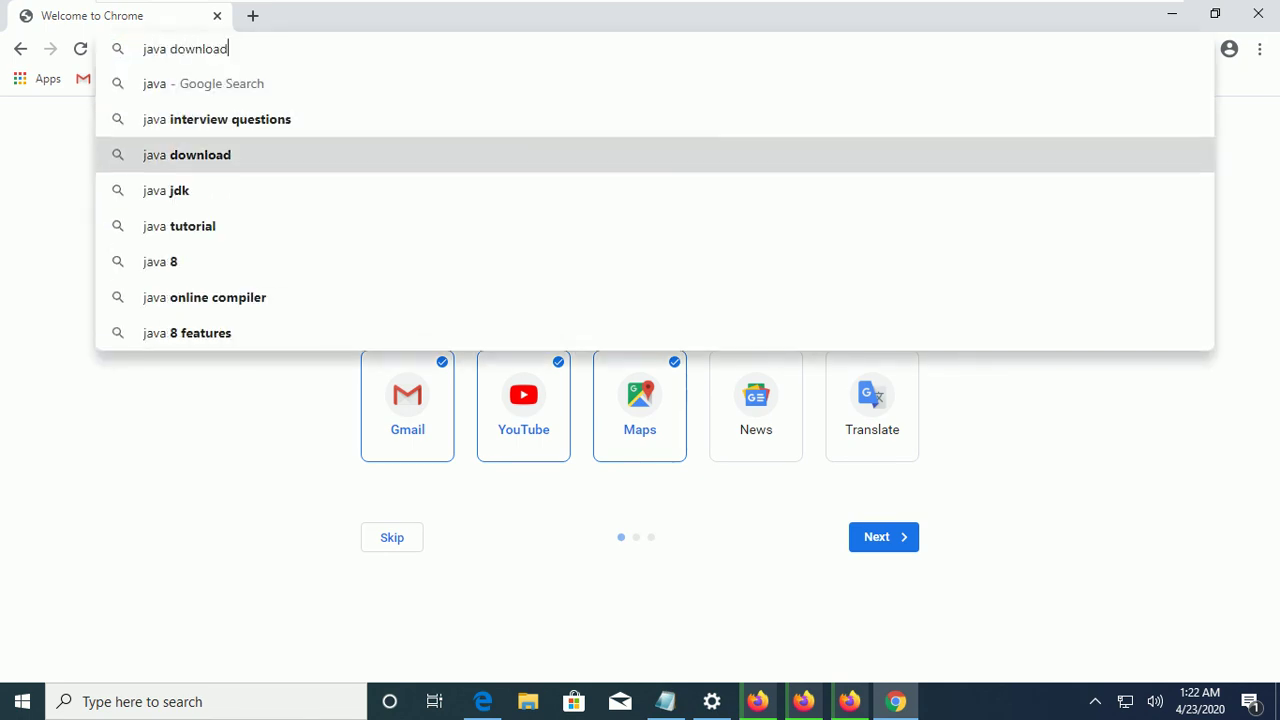
{"action": "key", "text": "Return"}
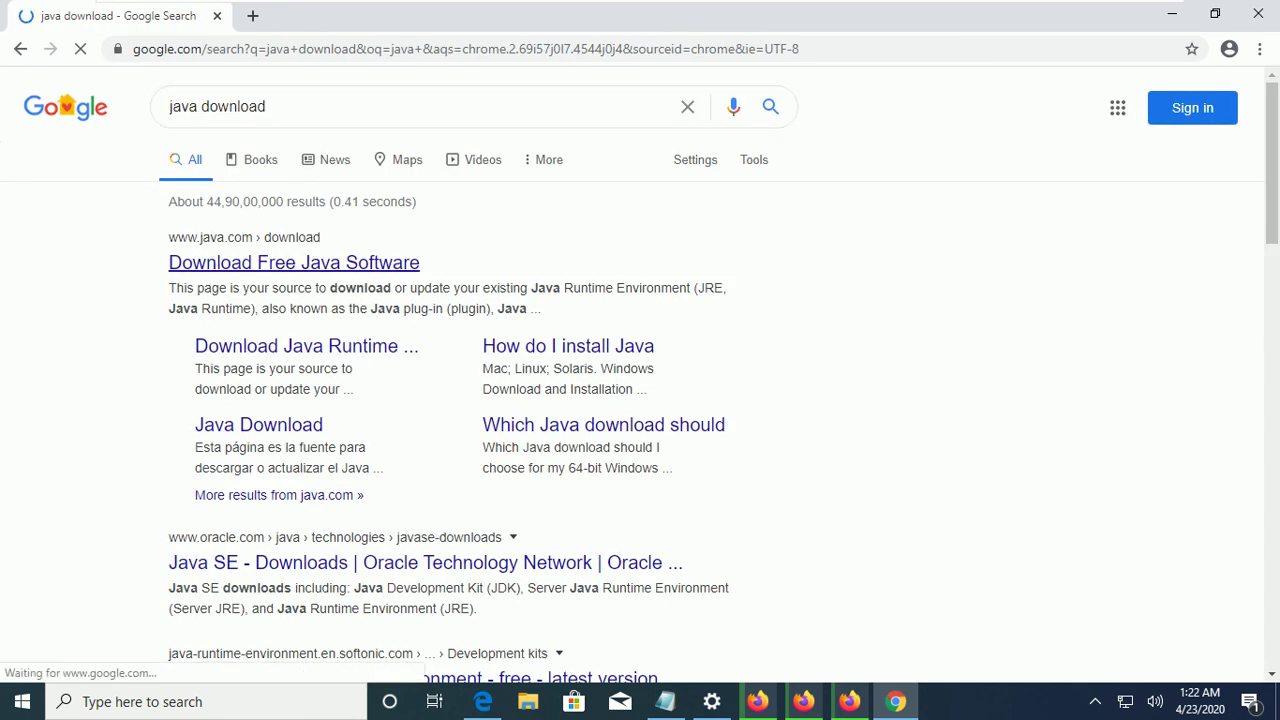
{"action": "left_click", "coordinate": [294, 262]}
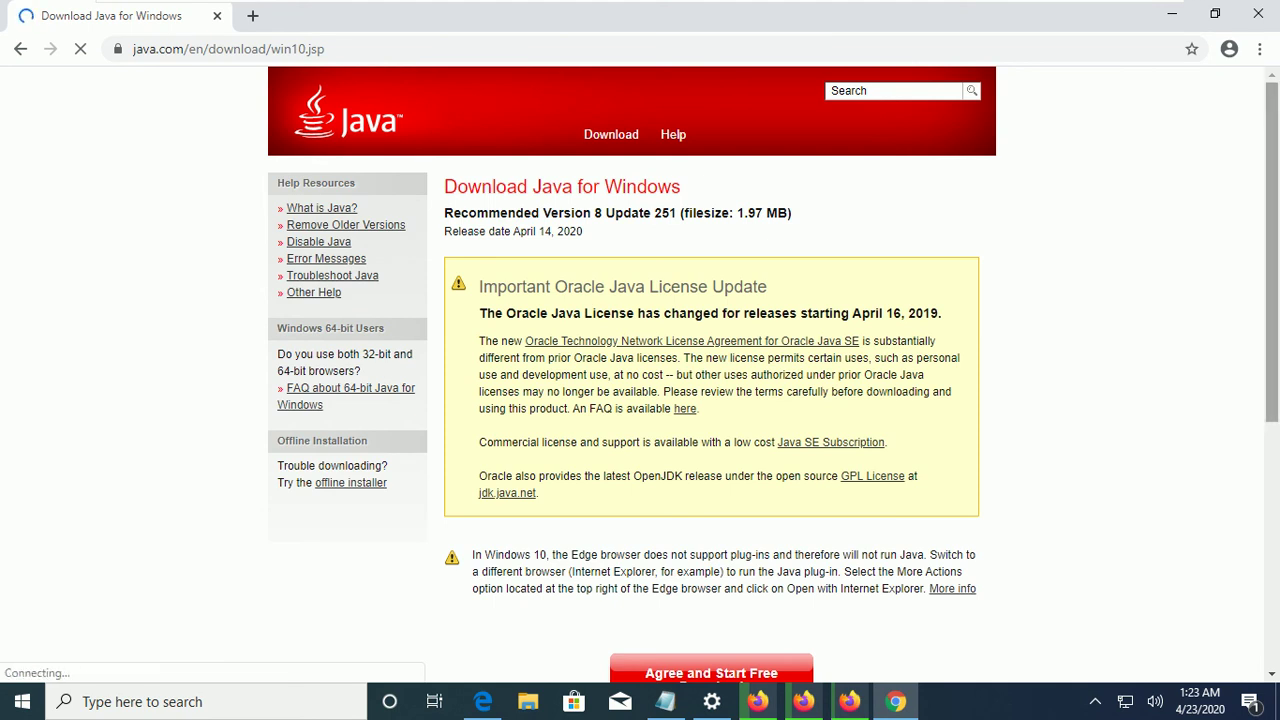
Agree and download JavaSetup8u251.exe, then open a File Explorer window.
{"action": "scroll", "coordinate": [711, 496], "scroll_direction": "down", "scroll_amount": 2}
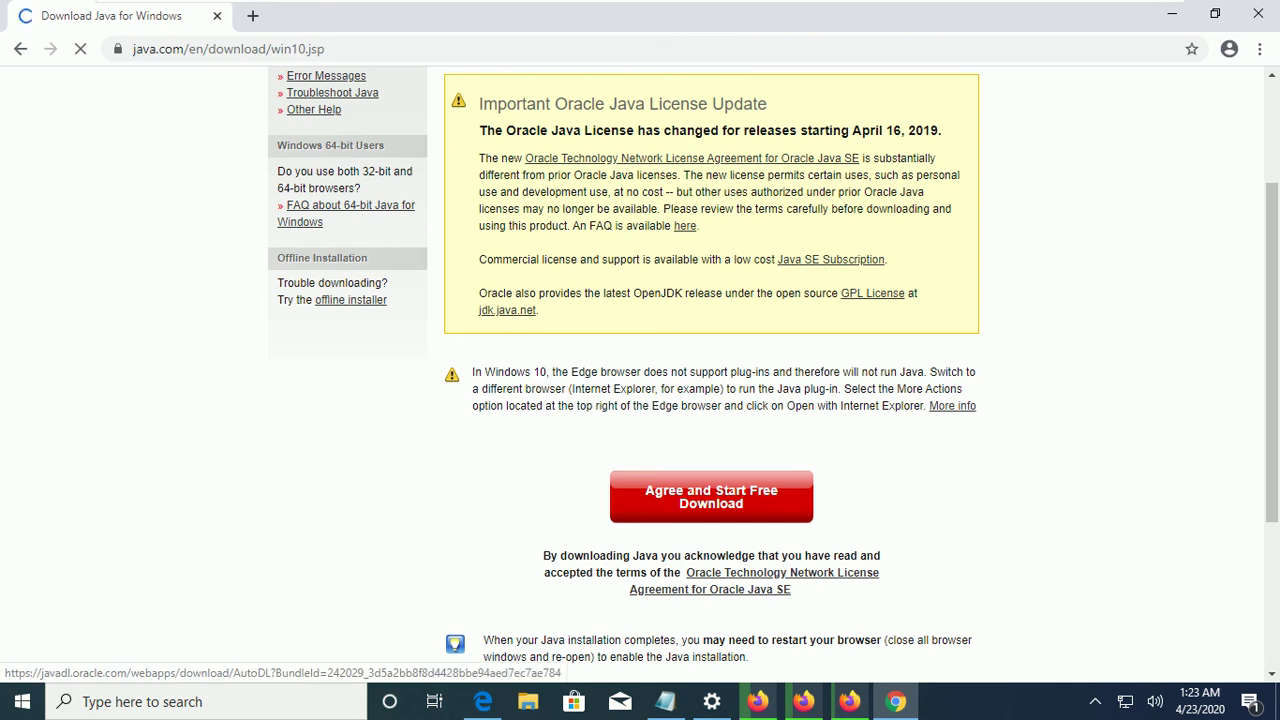
{"action": "left_click", "coordinate": [711, 496]}
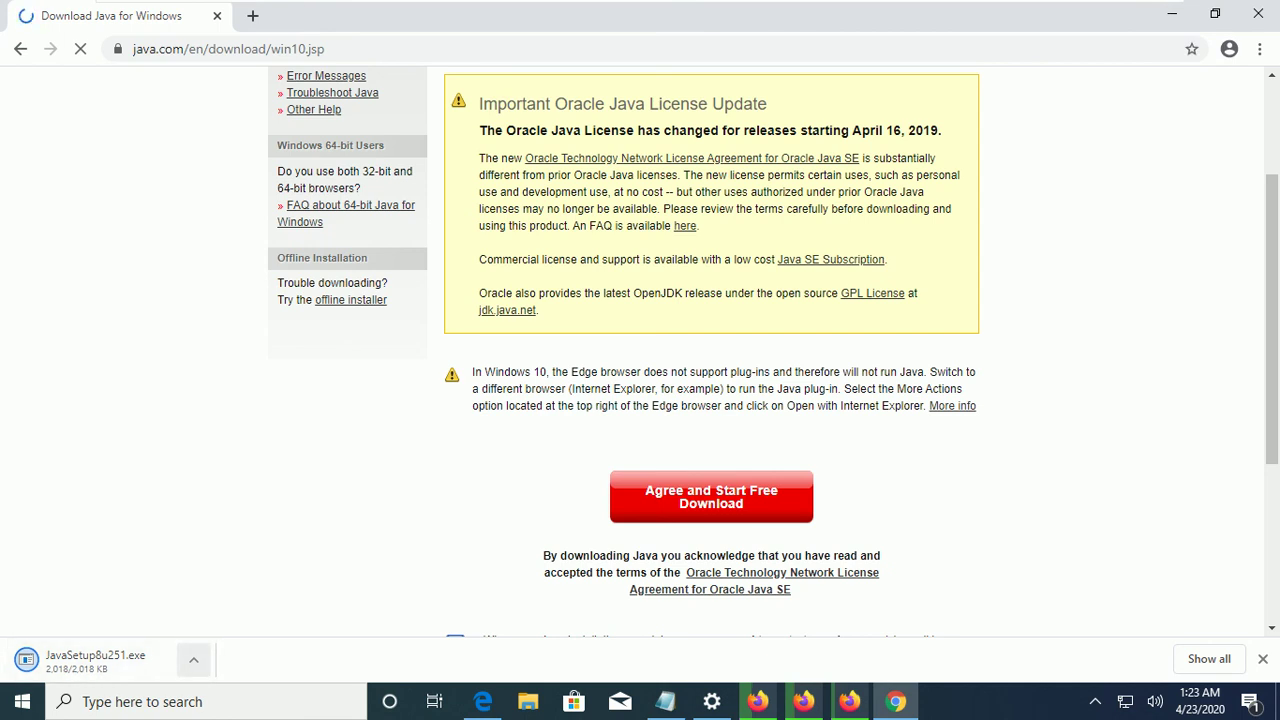
{"action": "left_click", "coordinate": [528, 701]}
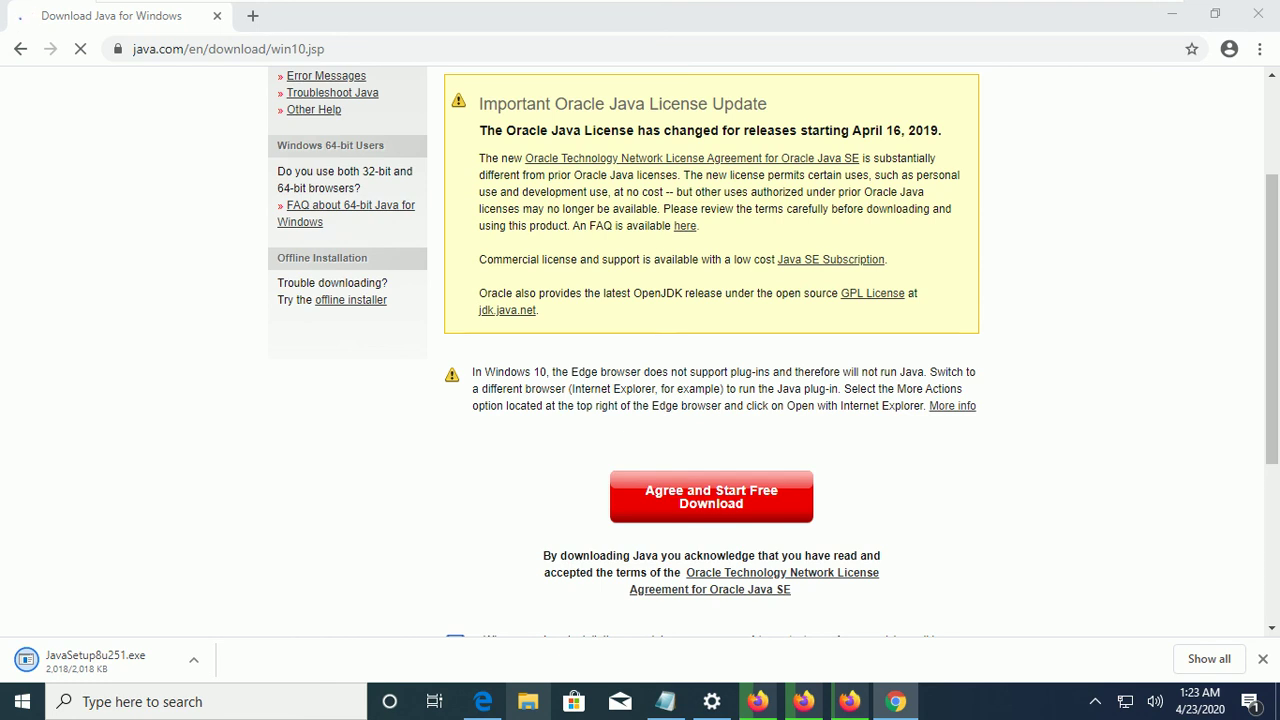
{"action": "key", "text": "super+e"}
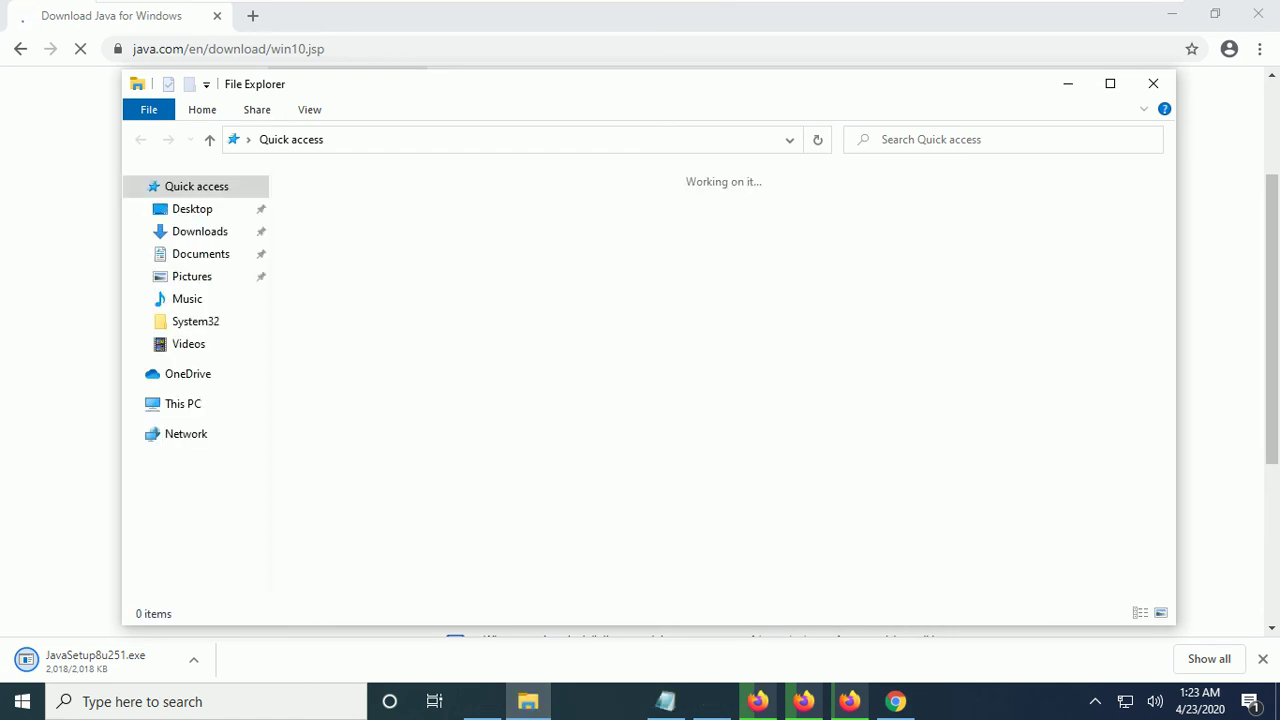
Check C: under This PC, close Explorer, show the Java setup in its folder, open Start.
{"action": "left_click", "coordinate": [183, 403]}
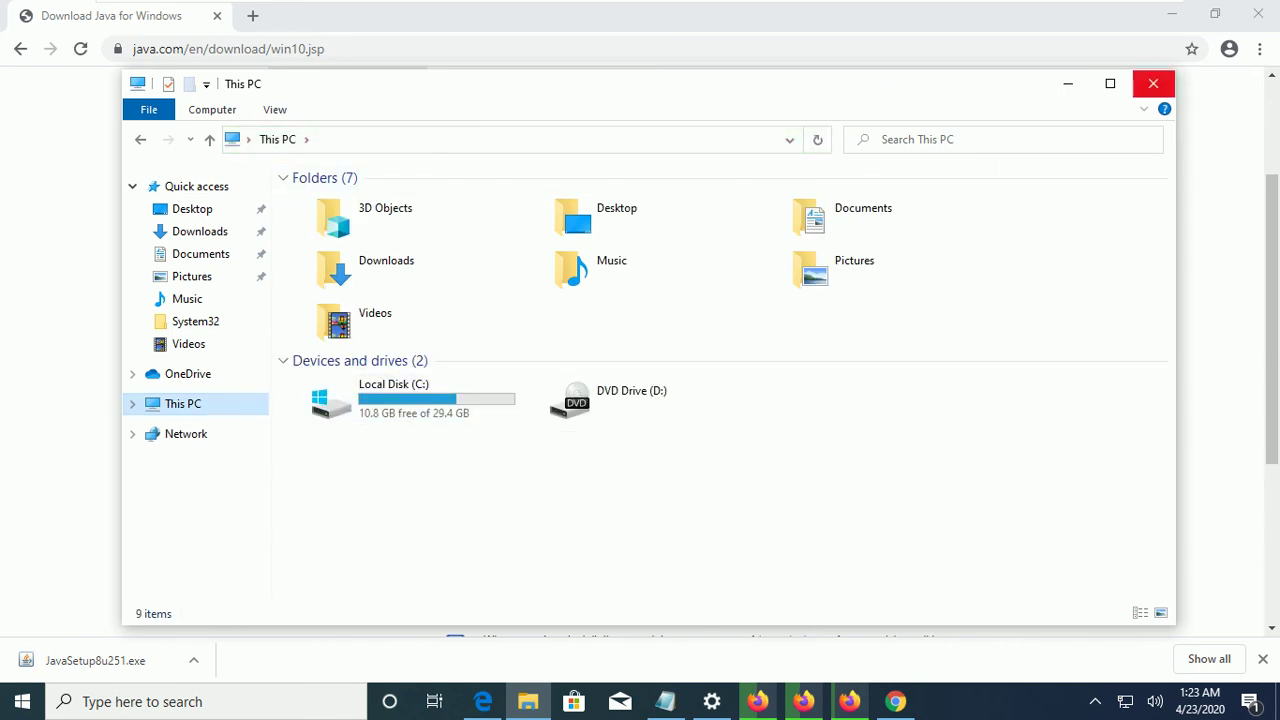
{"action": "left_click", "coordinate": [1153, 83]}
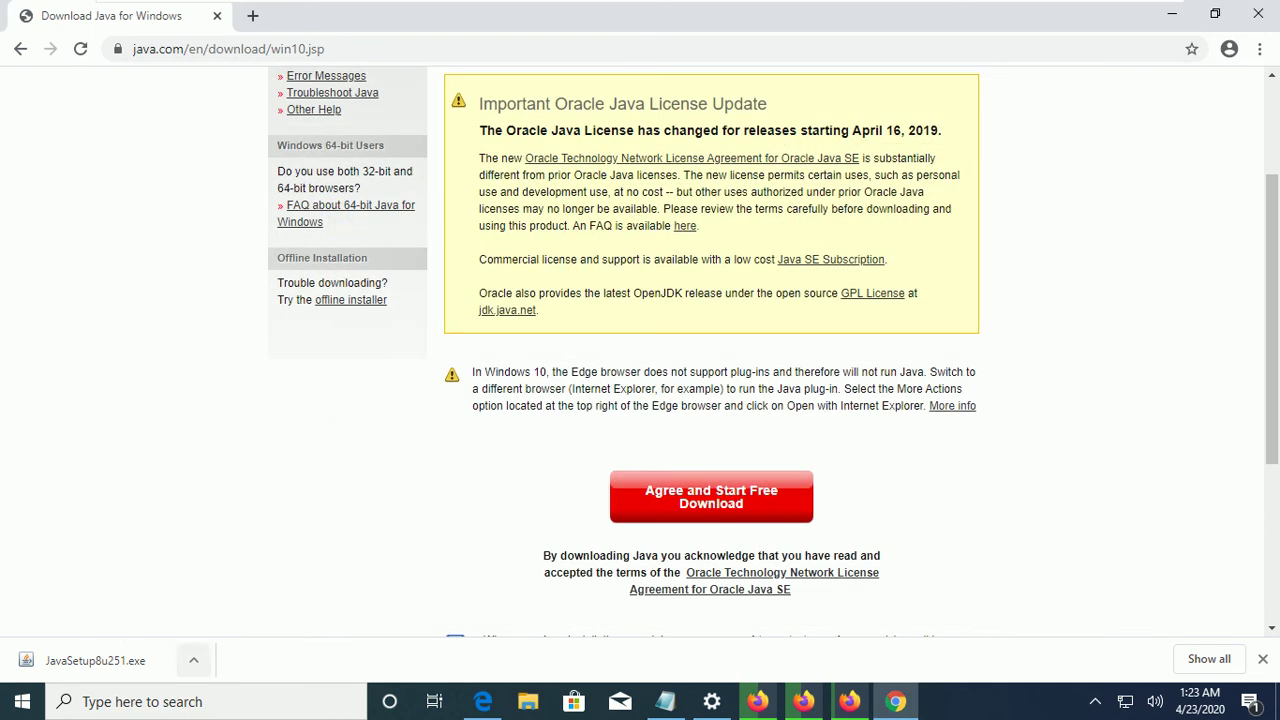
{"action": "left_click", "coordinate": [193, 660]}
{"action": "left_click", "coordinate": [280, 597]}
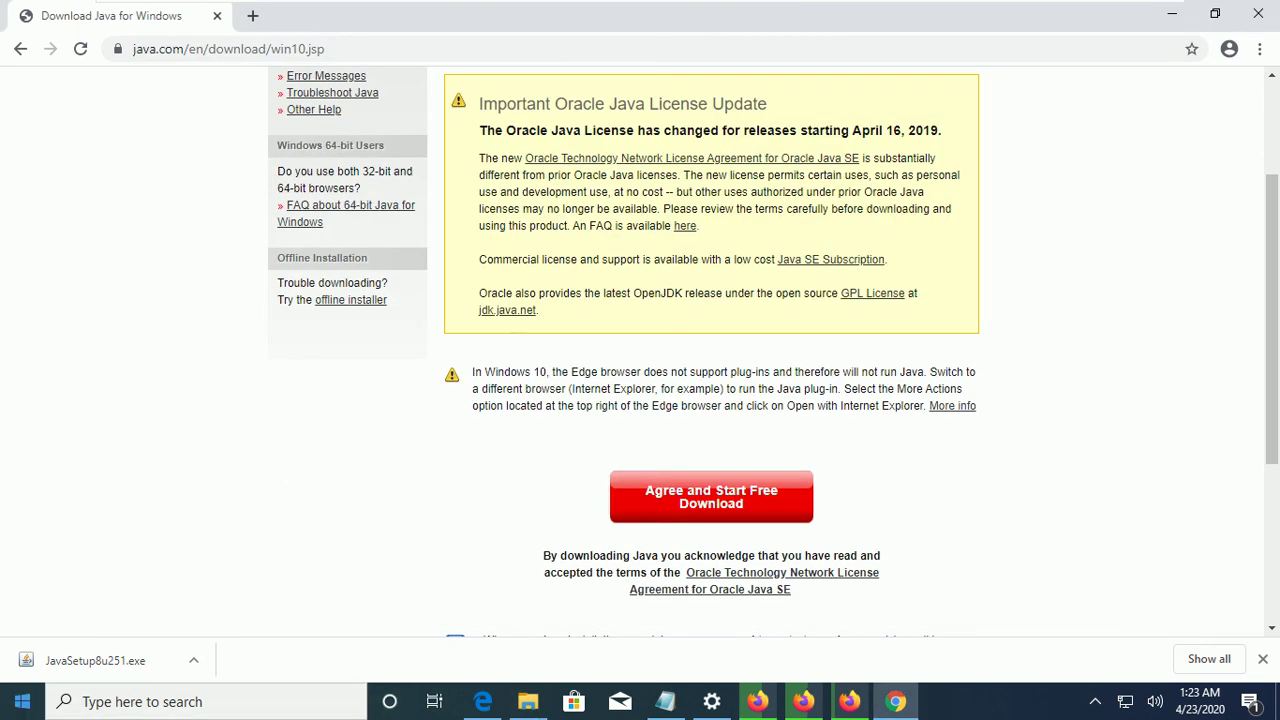
{"action": "left_click", "coordinate": [22, 701]}
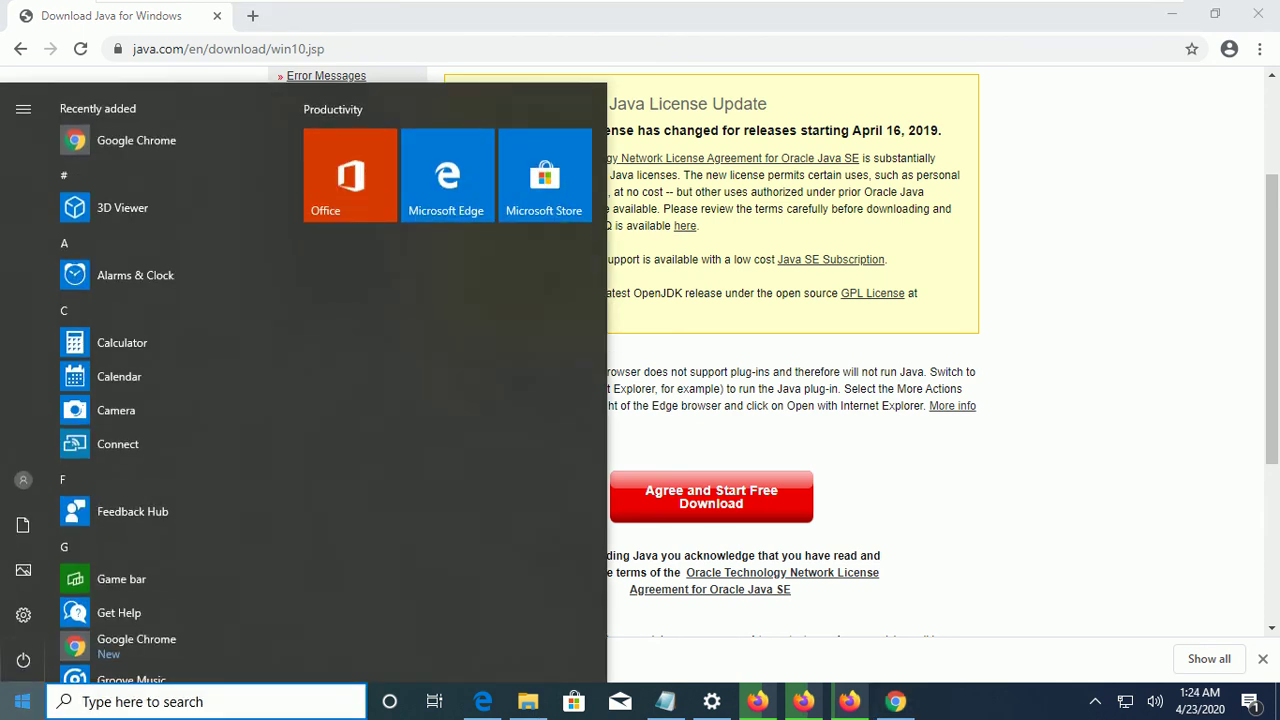
Run compmgmt.msc from the Win+X Run dialog and allow the Java installer's UAC prompt.
{"action": "right_click", "coordinate": [22, 701]}
{"action": "left_click", "coordinate": [80, 611]}
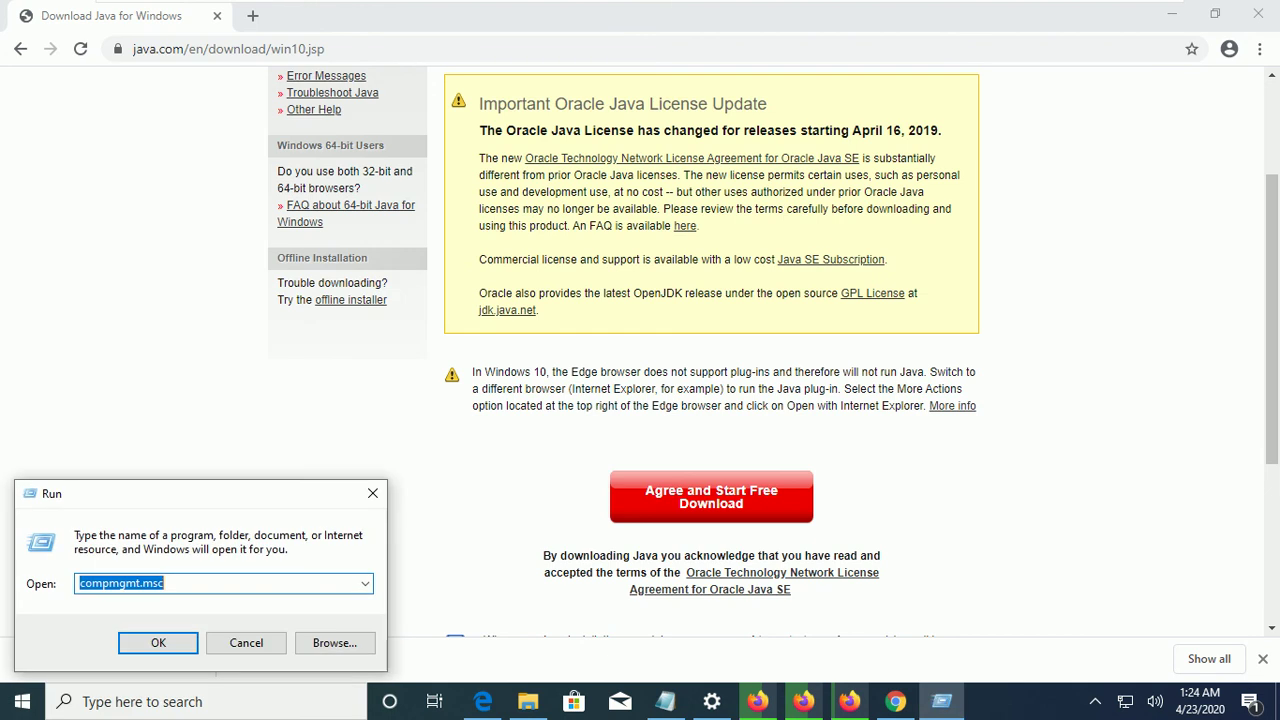
{"action": "key", "text": "Return"}
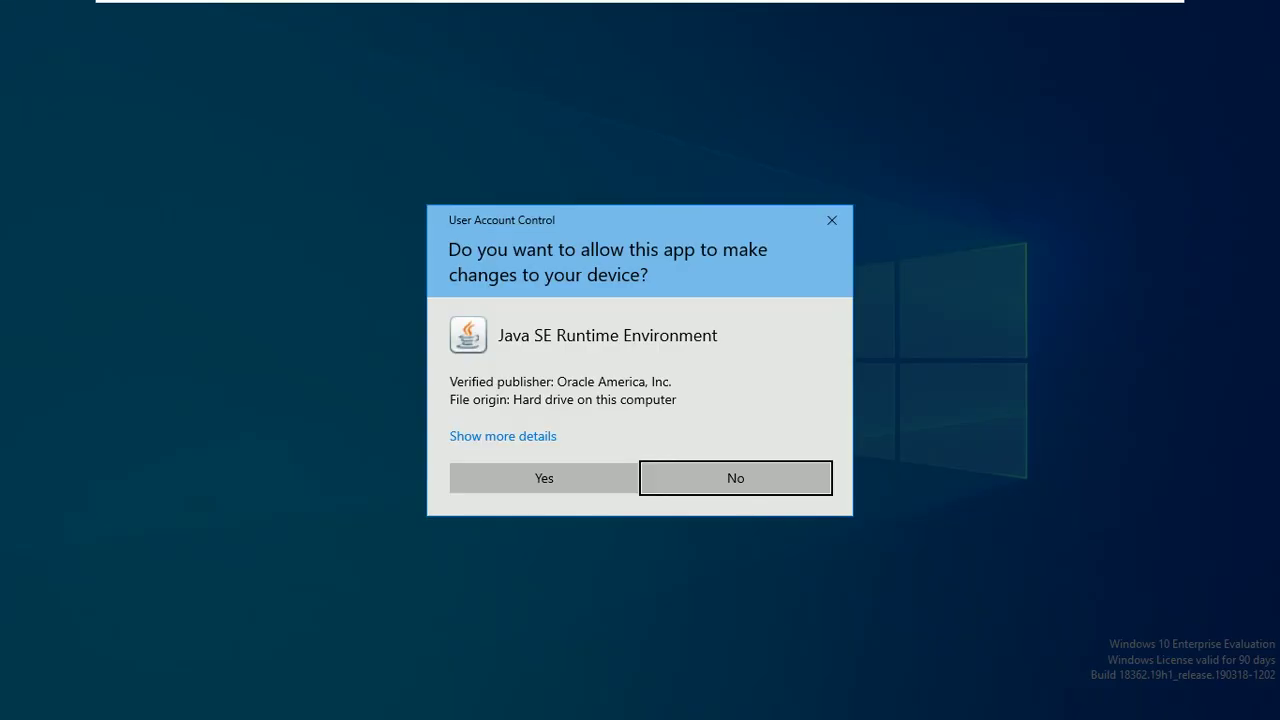
{"action": "left_click", "coordinate": [542, 477]}
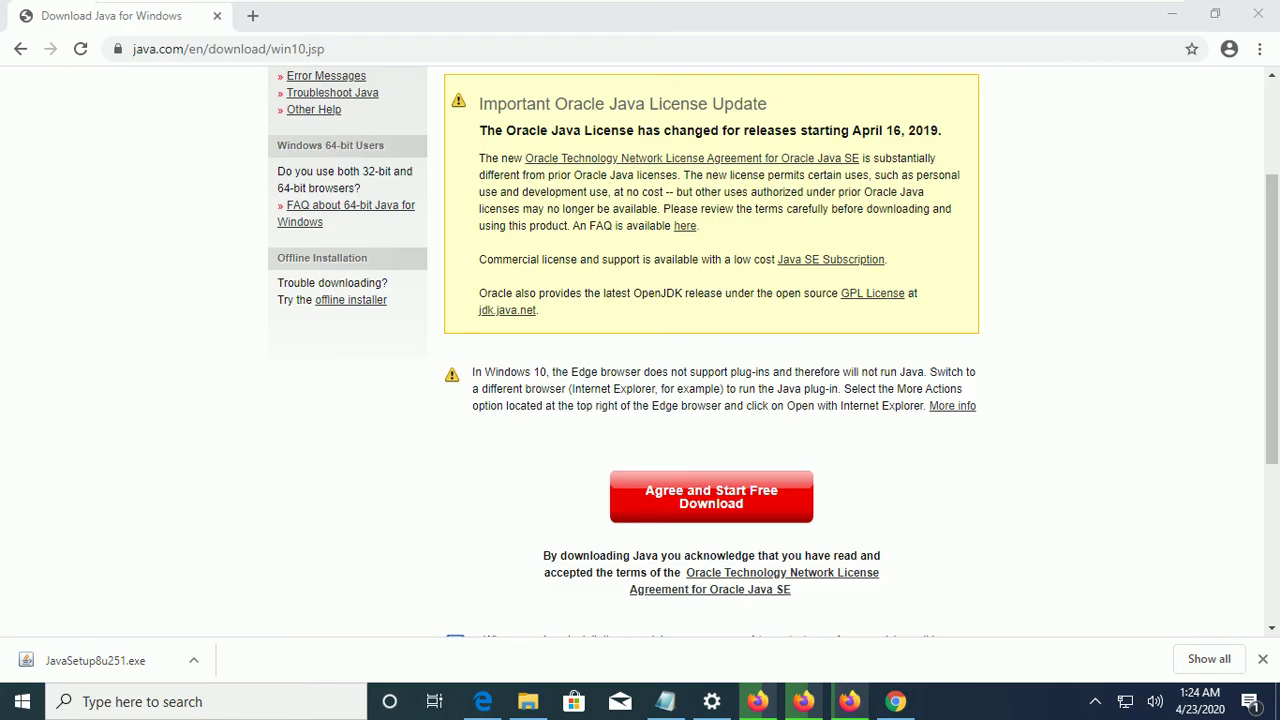
{"action": "mouse_move", "coordinate": [712, 701]}
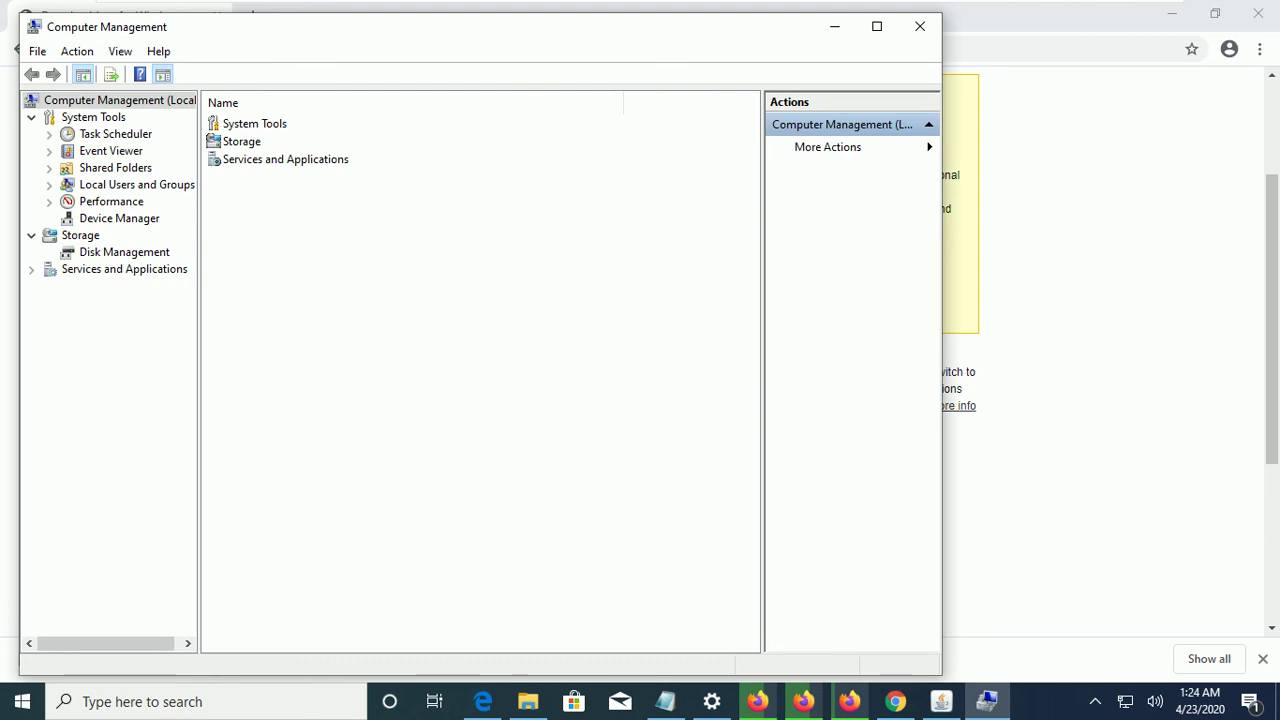
Show Disk 0 in Disk Management, confirm Install Firefox, and return to Computer Management.
{"action": "left_click", "coordinate": [124, 252]}
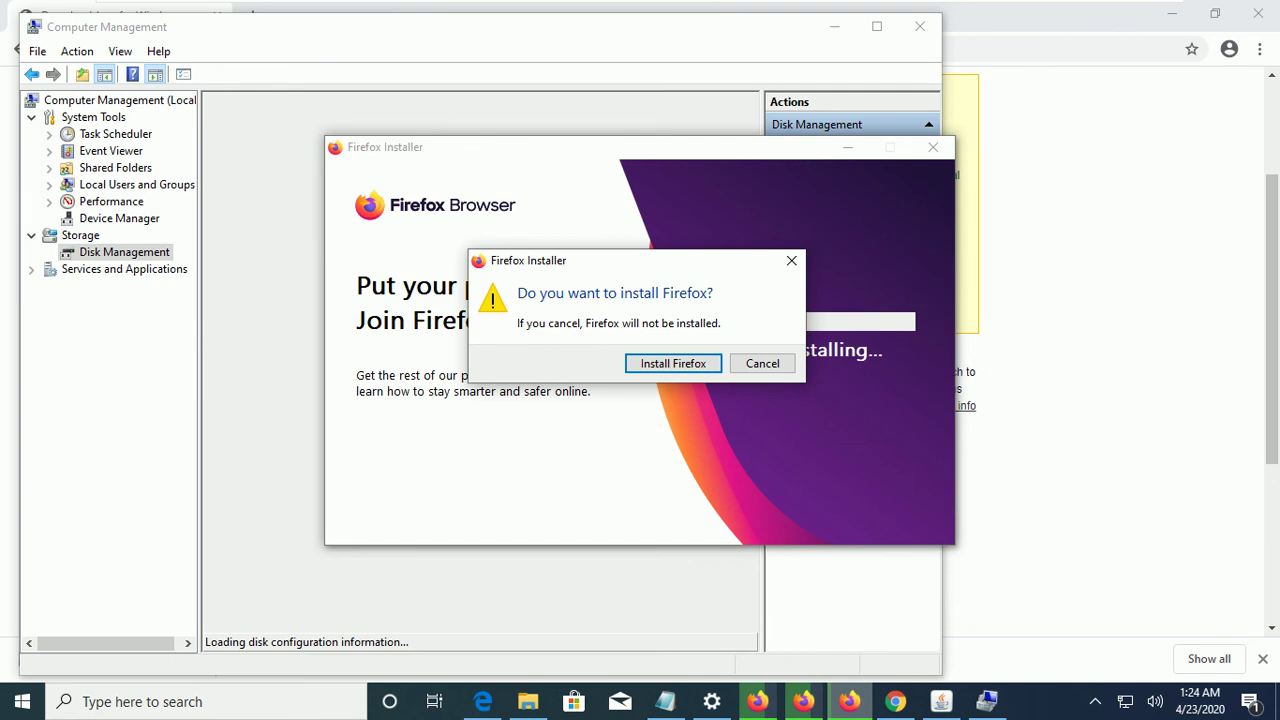
{"action": "key", "text": "Tab"}
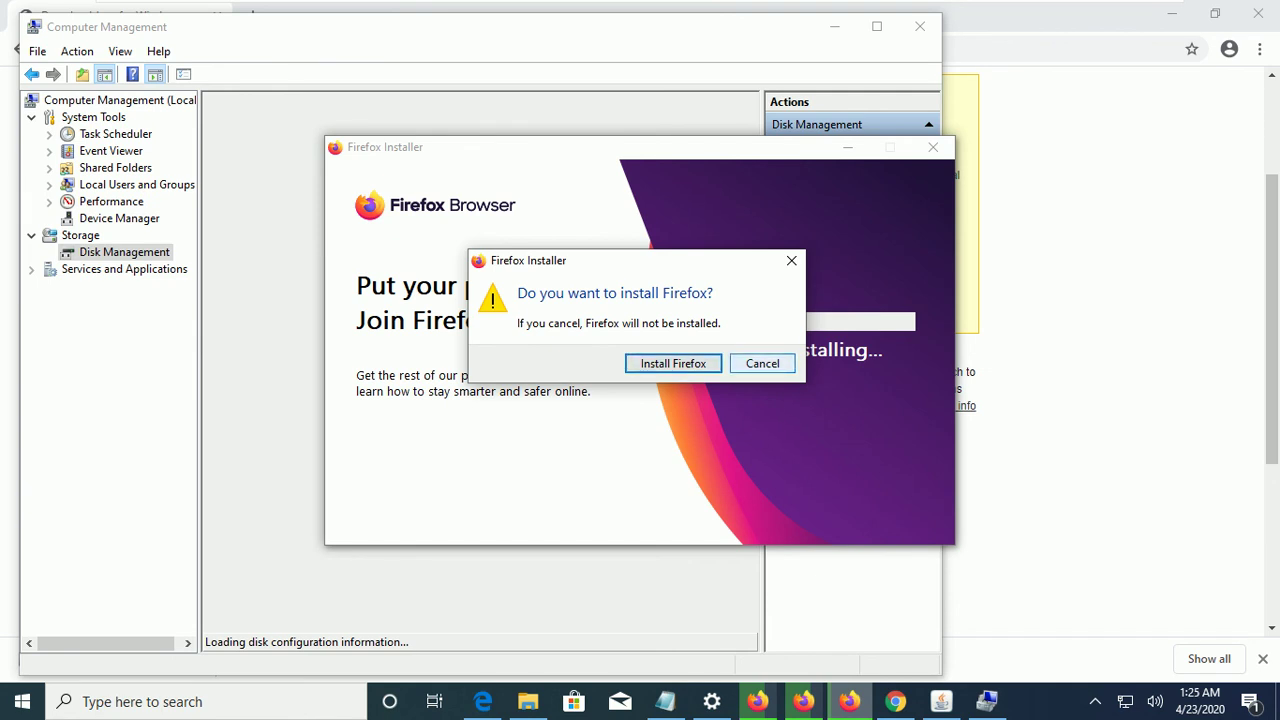
{"action": "key", "text": "Return"}
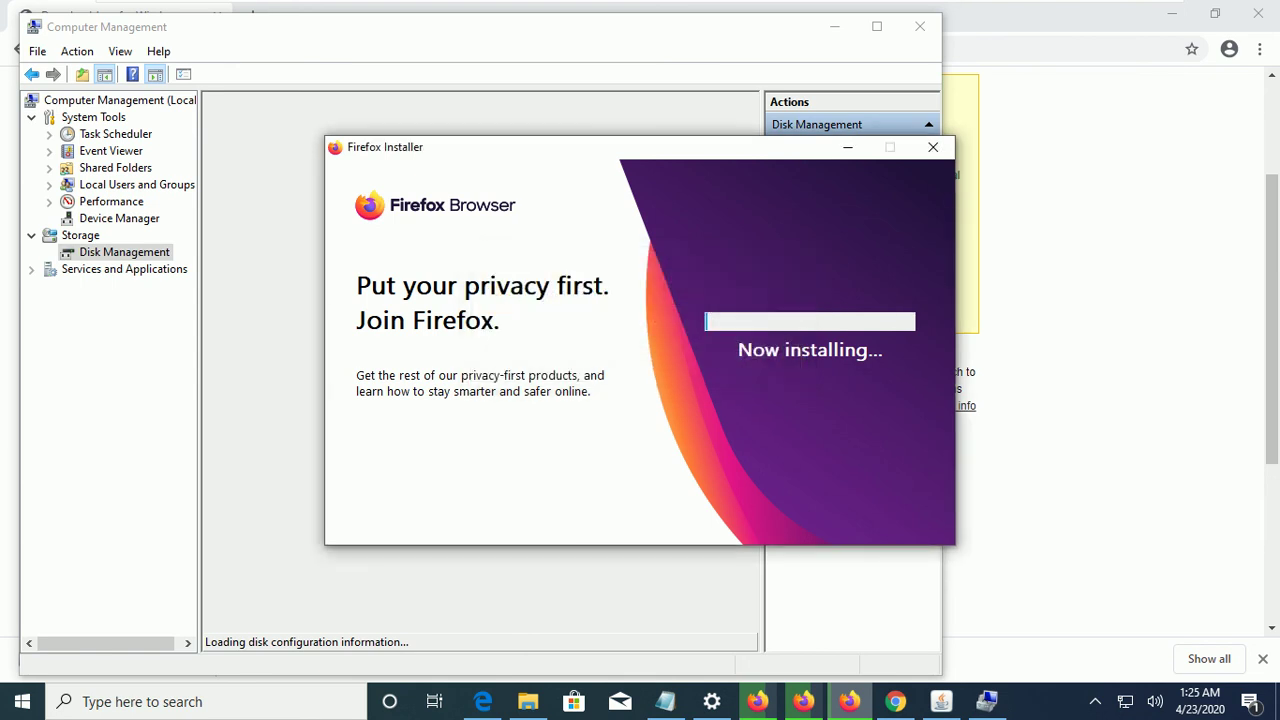
{"action": "mouse_move", "coordinate": [849, 701]}
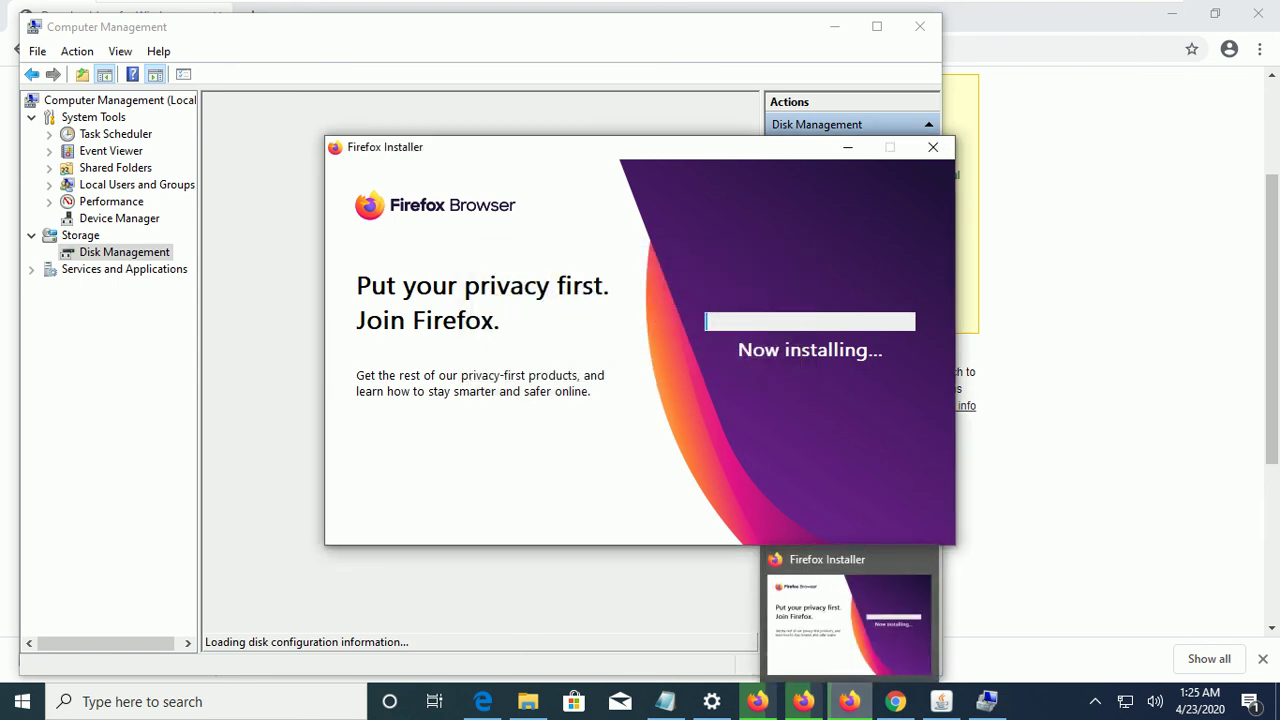
{"action": "key", "text": "alt+Tab"}
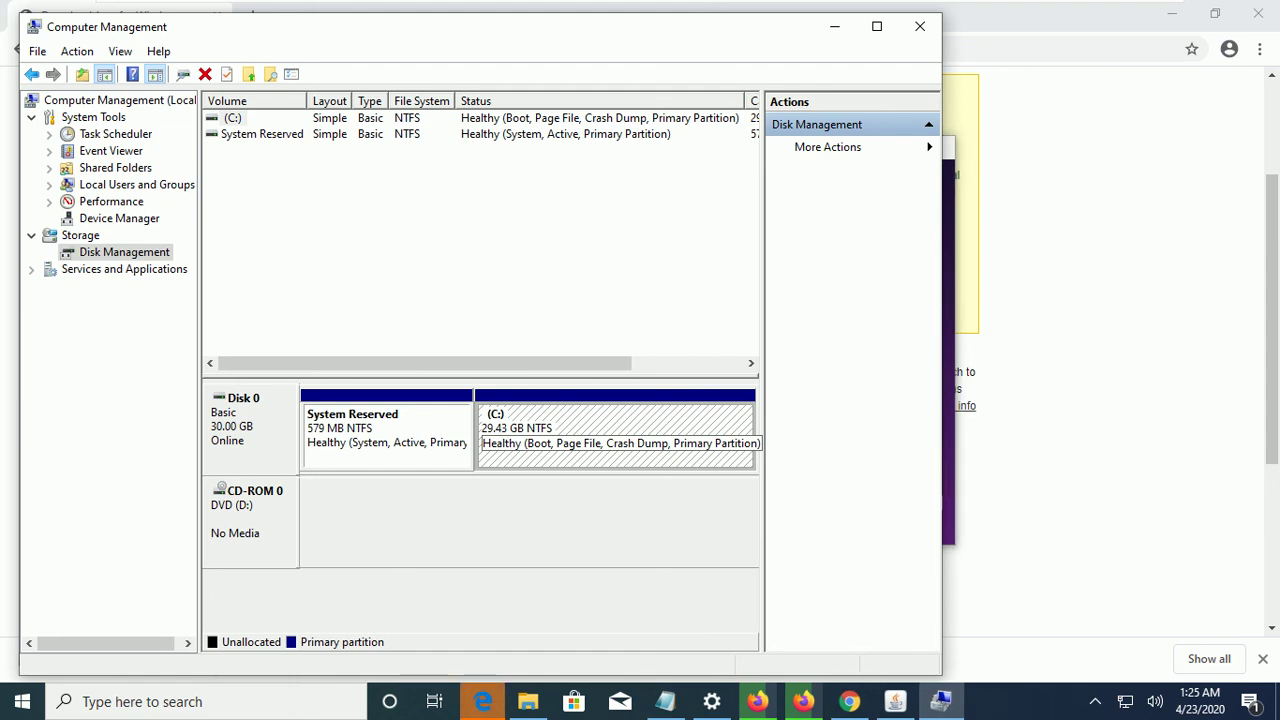
Begin Shrink Volume on C:, close Chrome's Java page, and bring Windows Update Settings forward.
{"action": "right_click", "coordinate": [642, 170]}
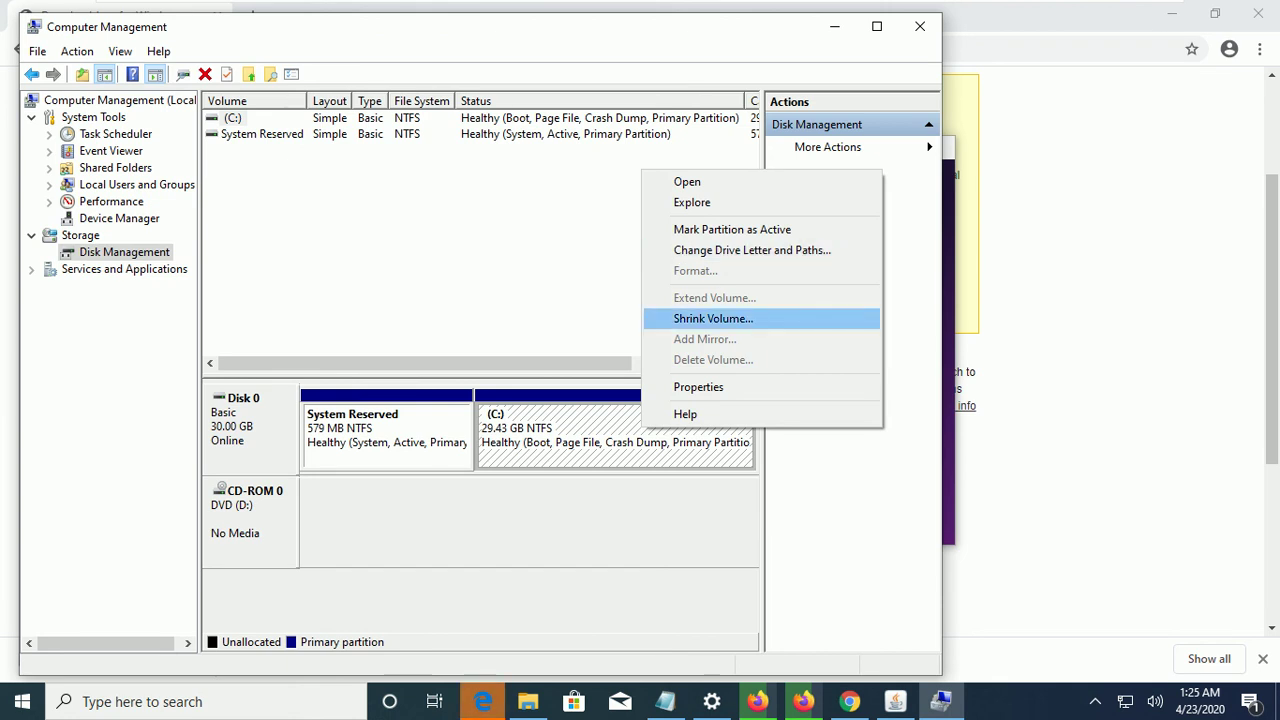
{"action": "key", "text": "Return"}
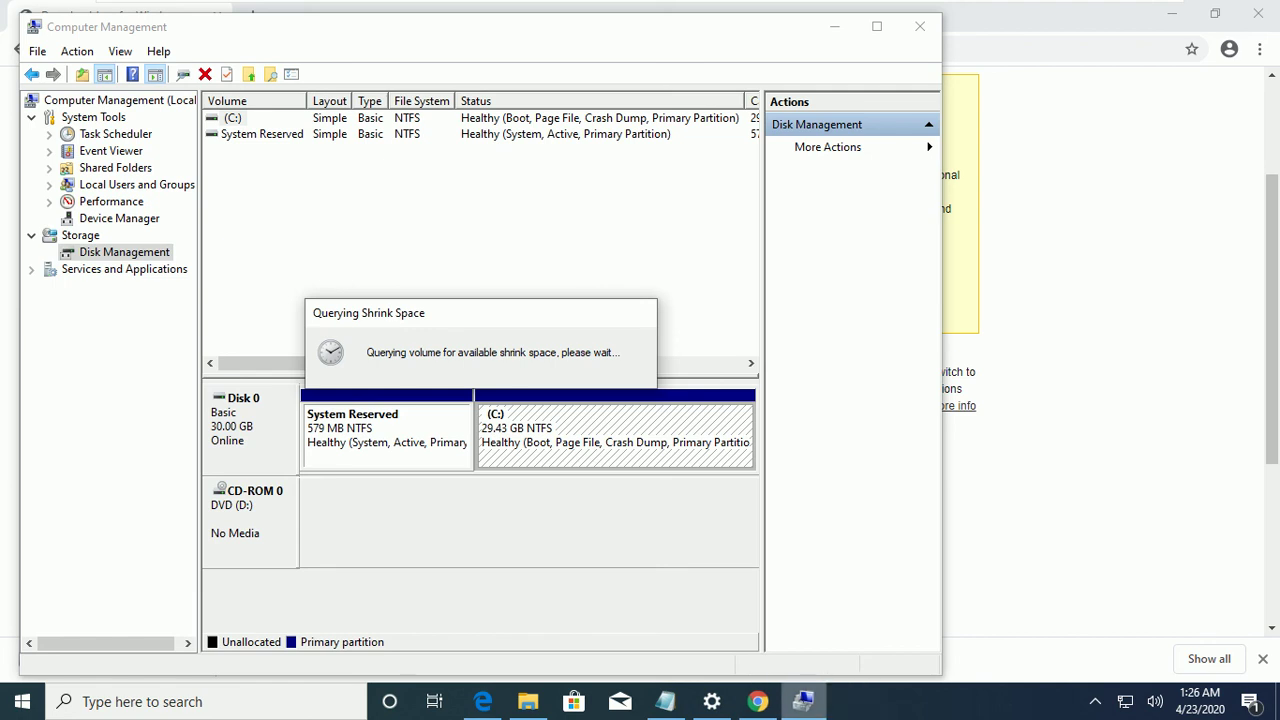
{"action": "mouse_move", "coordinate": [803, 701]}
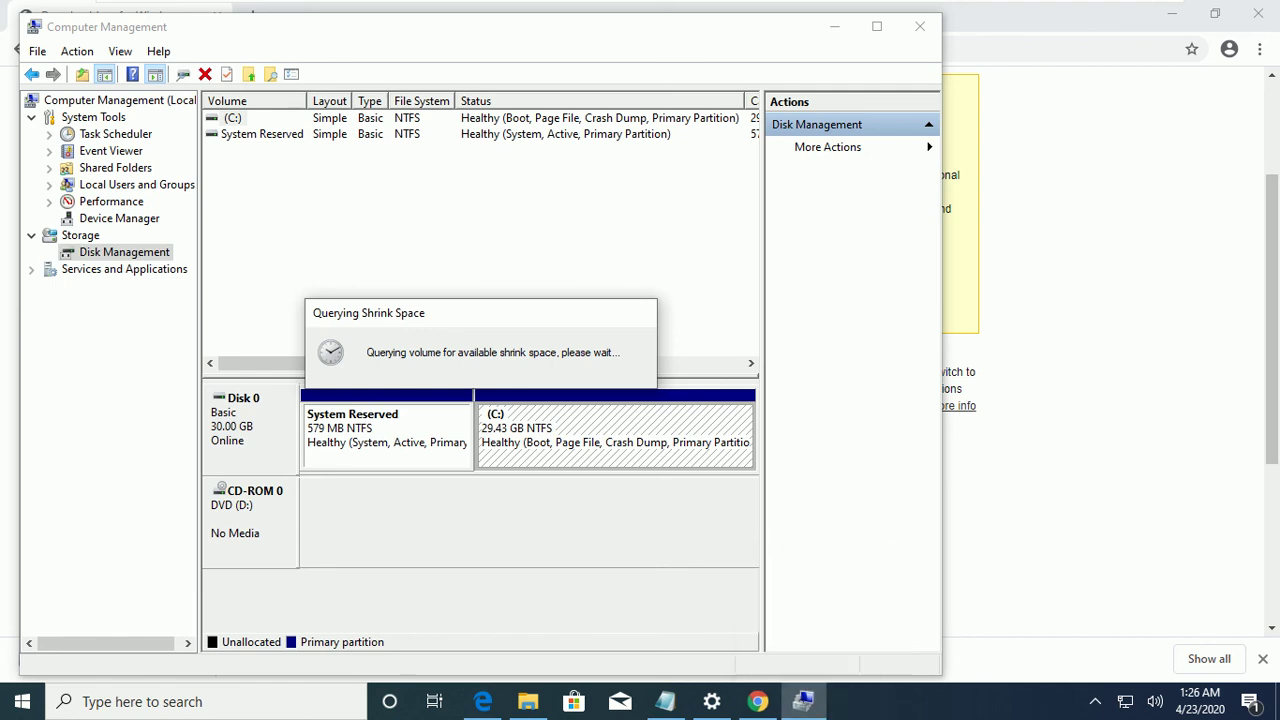
{"action": "mouse_move", "coordinate": [757, 701]}
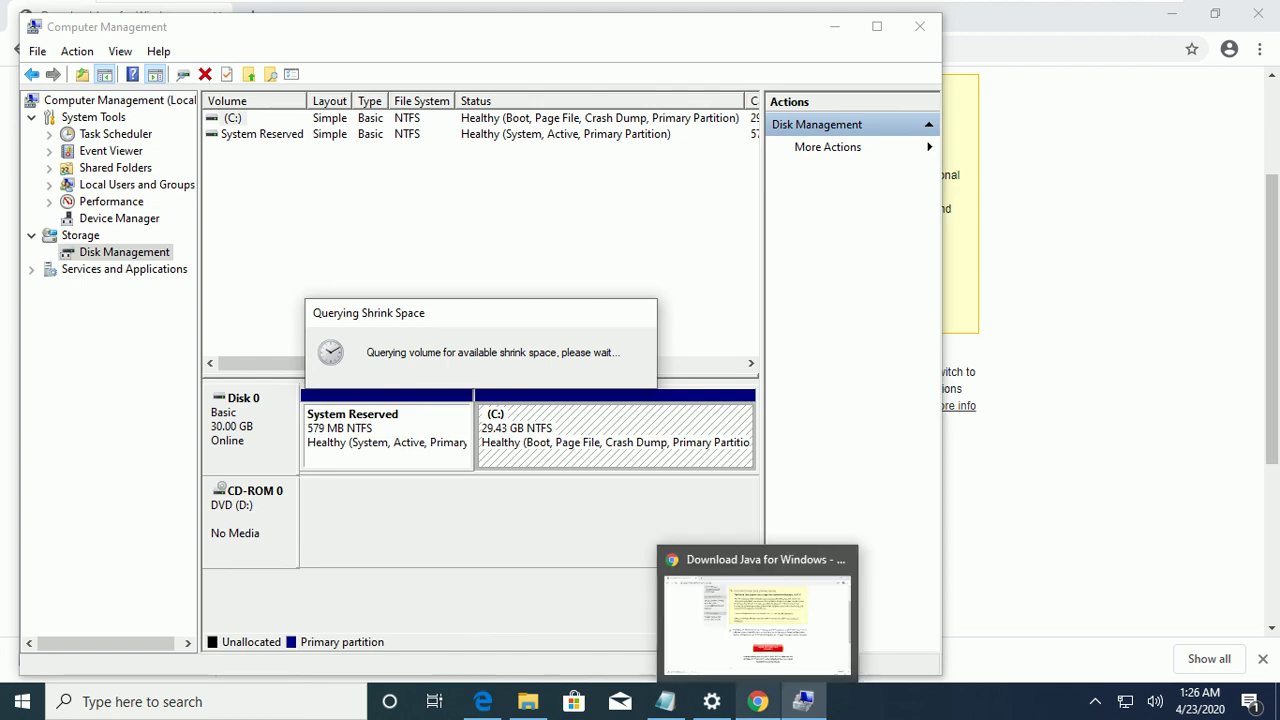
{"action": "left_click", "coordinate": [843, 559]}
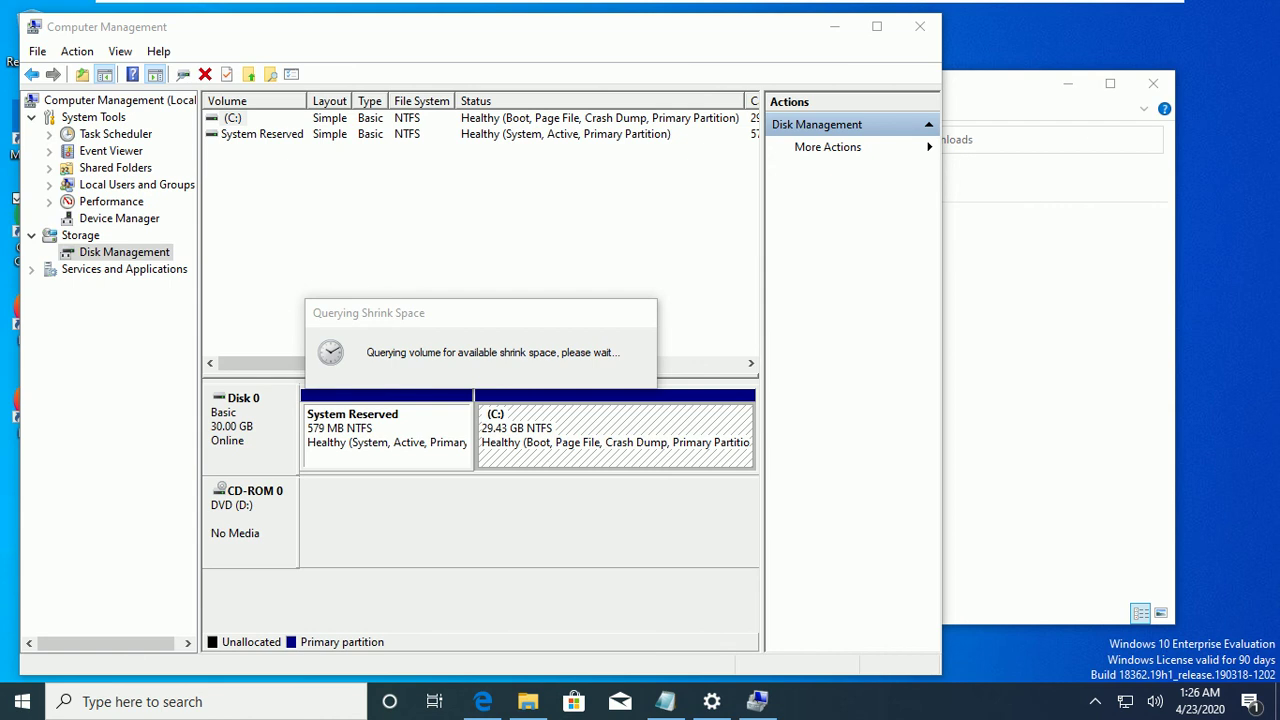
{"action": "left_click", "coordinate": [712, 701]}
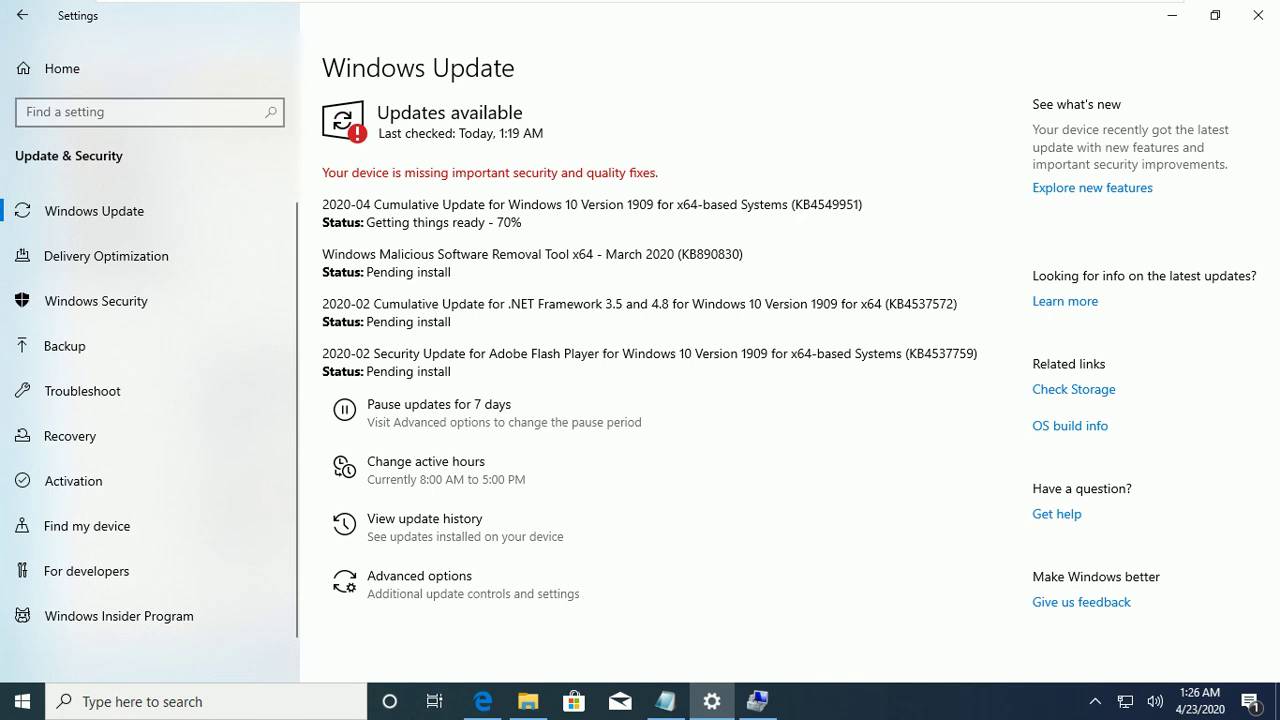
Minimize Windows Update settings, close Firefox with both tabs, and close the Downloads folder window.
{"action": "left_click", "coordinate": [1172, 15]}
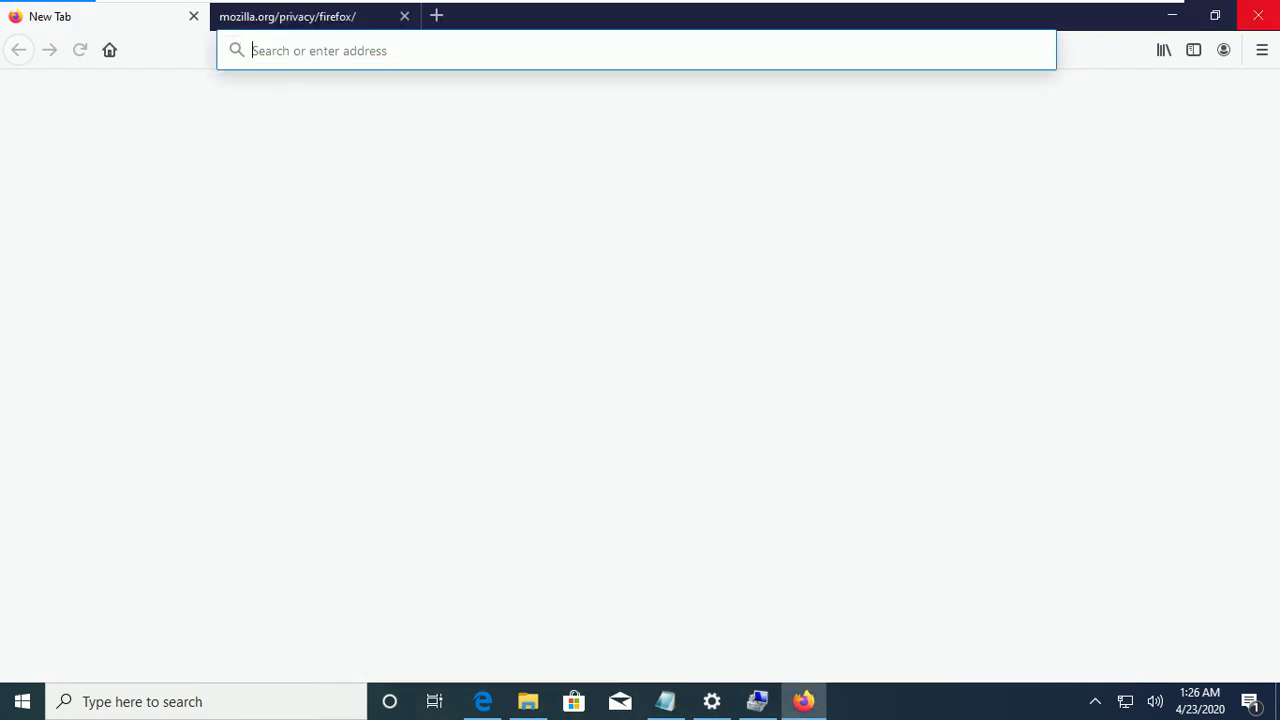
{"action": "left_click", "coordinate": [1258, 15]}
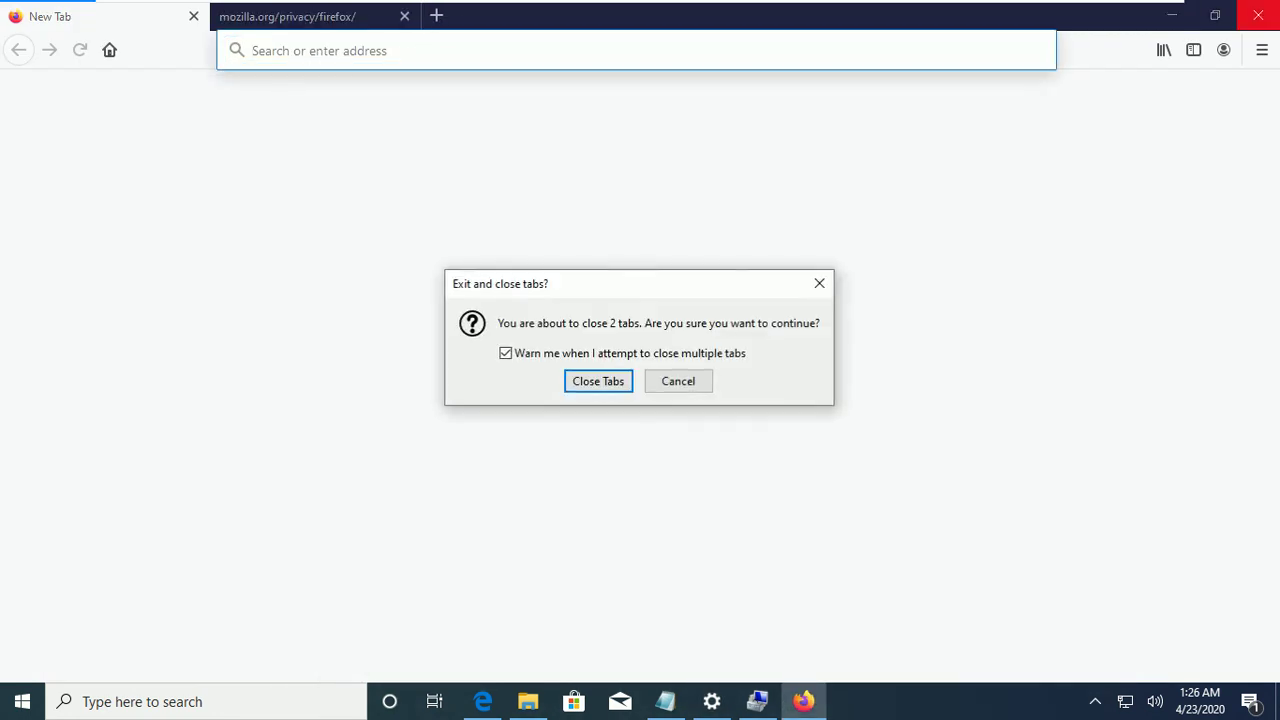
{"action": "key", "text": "Return"}
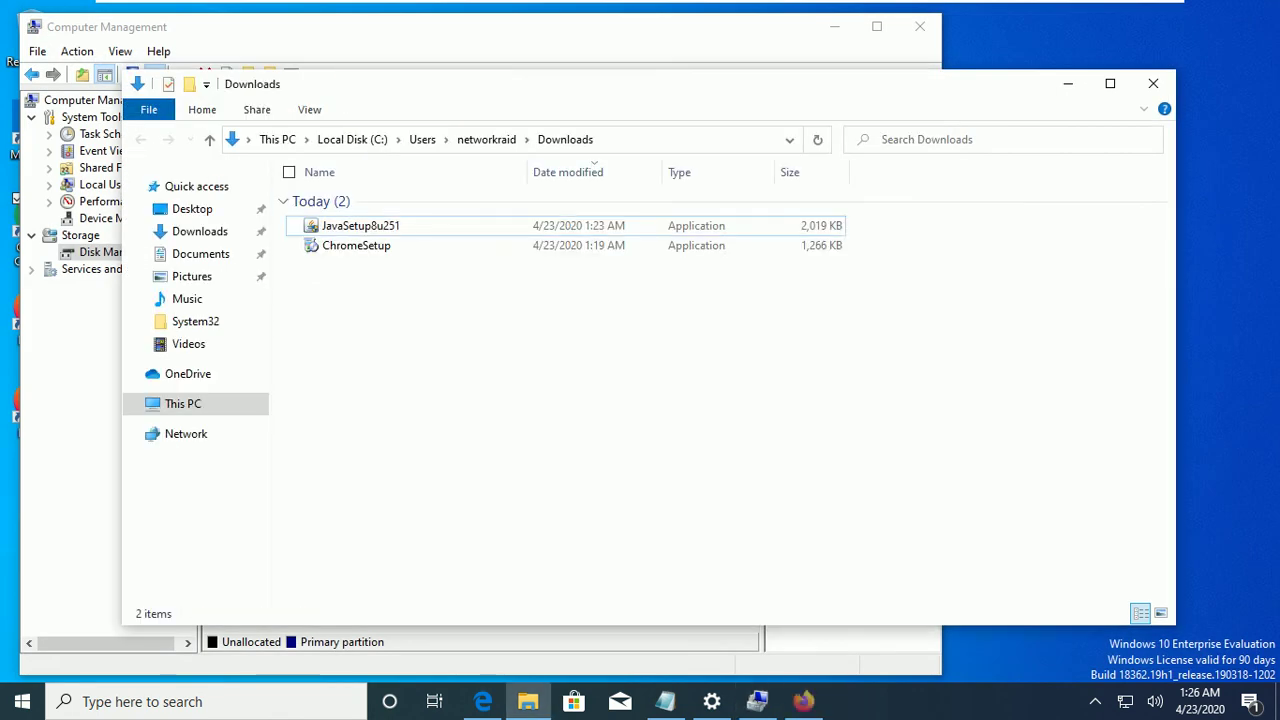
{"action": "left_click", "coordinate": [1153, 83]}
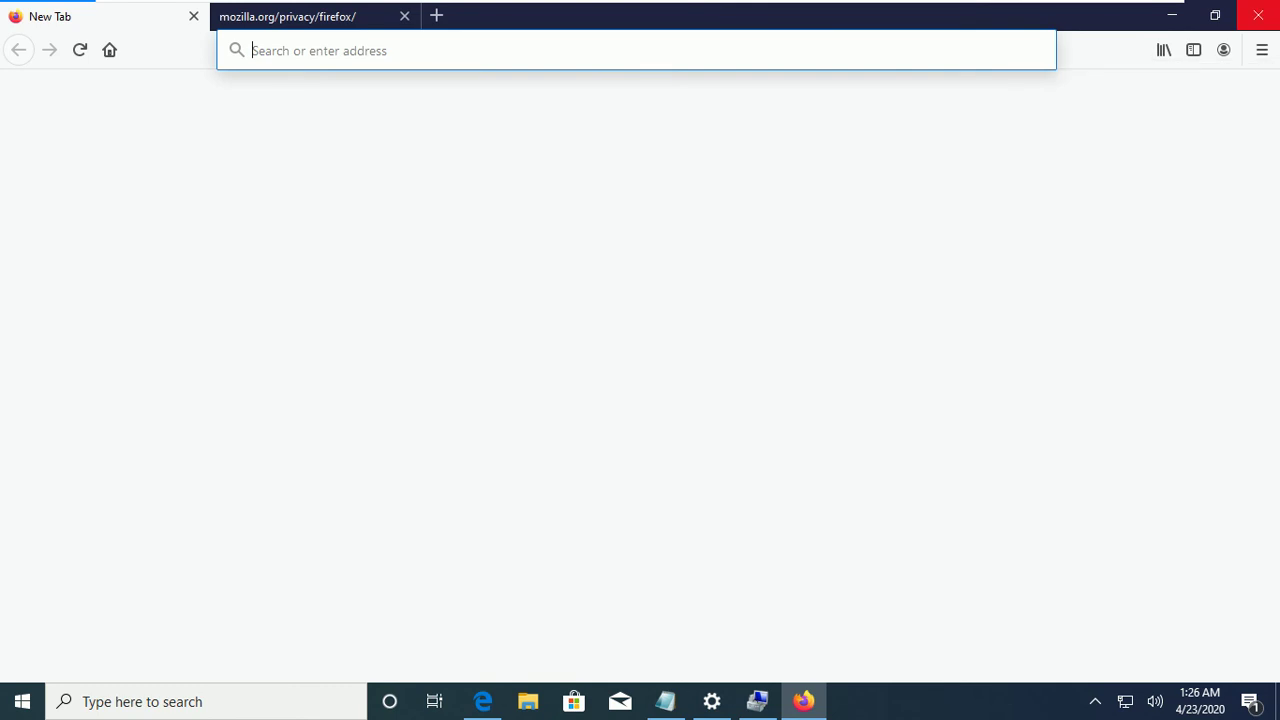
Close the remaining Firefox window, show the desktop, and bring Windows Update settings back up.
{"action": "left_click", "coordinate": [1258, 15]}
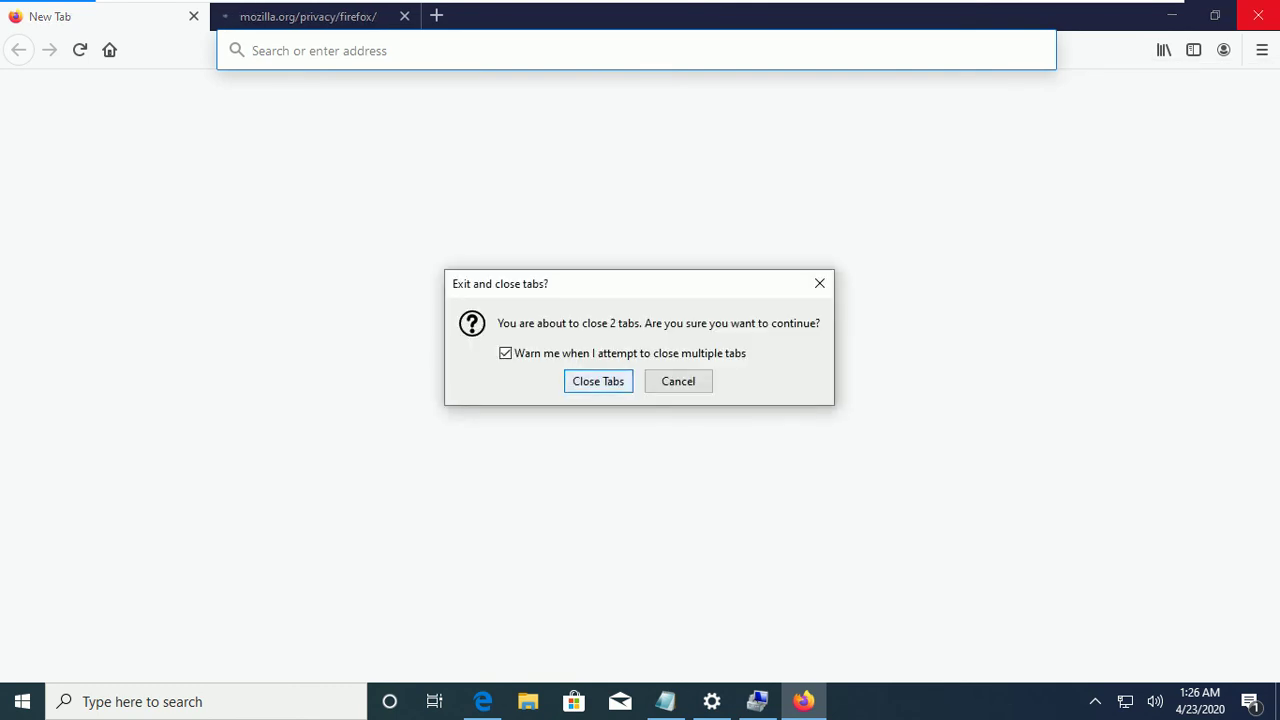
{"action": "key", "text": "Return"}
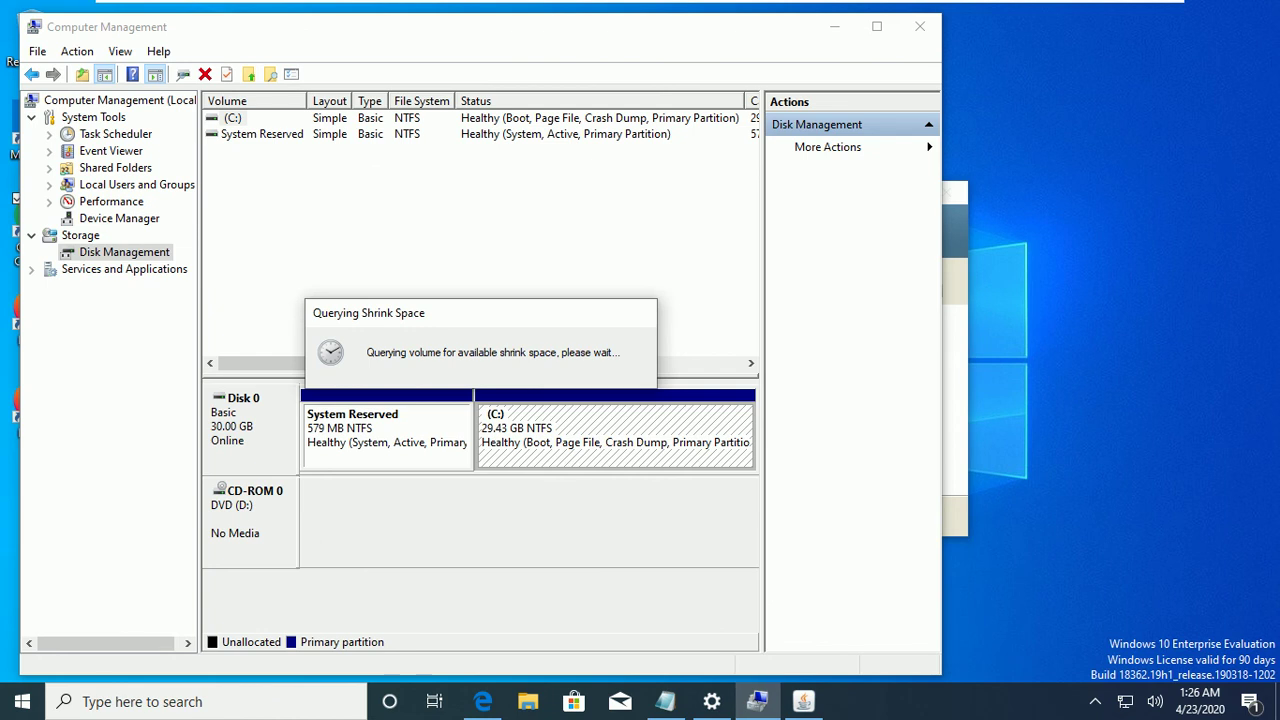
{"action": "key", "text": "super+d"}
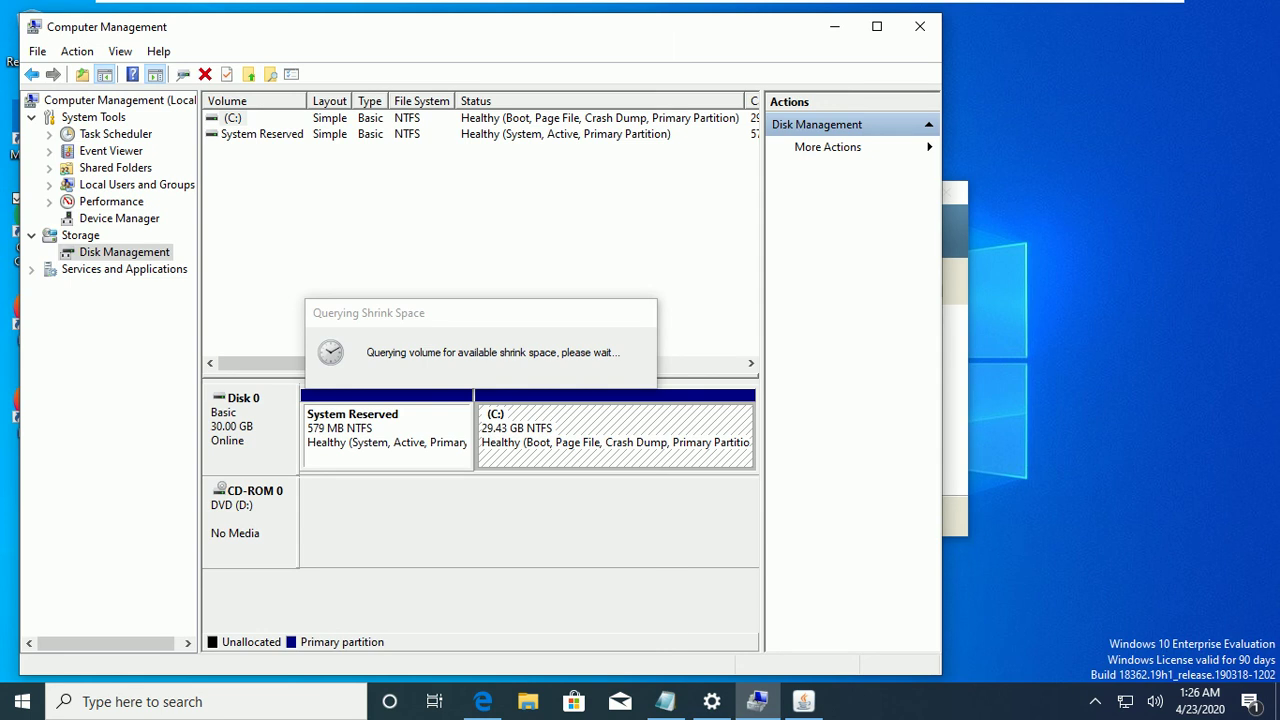
{"action": "left_click", "coordinate": [711, 701]}
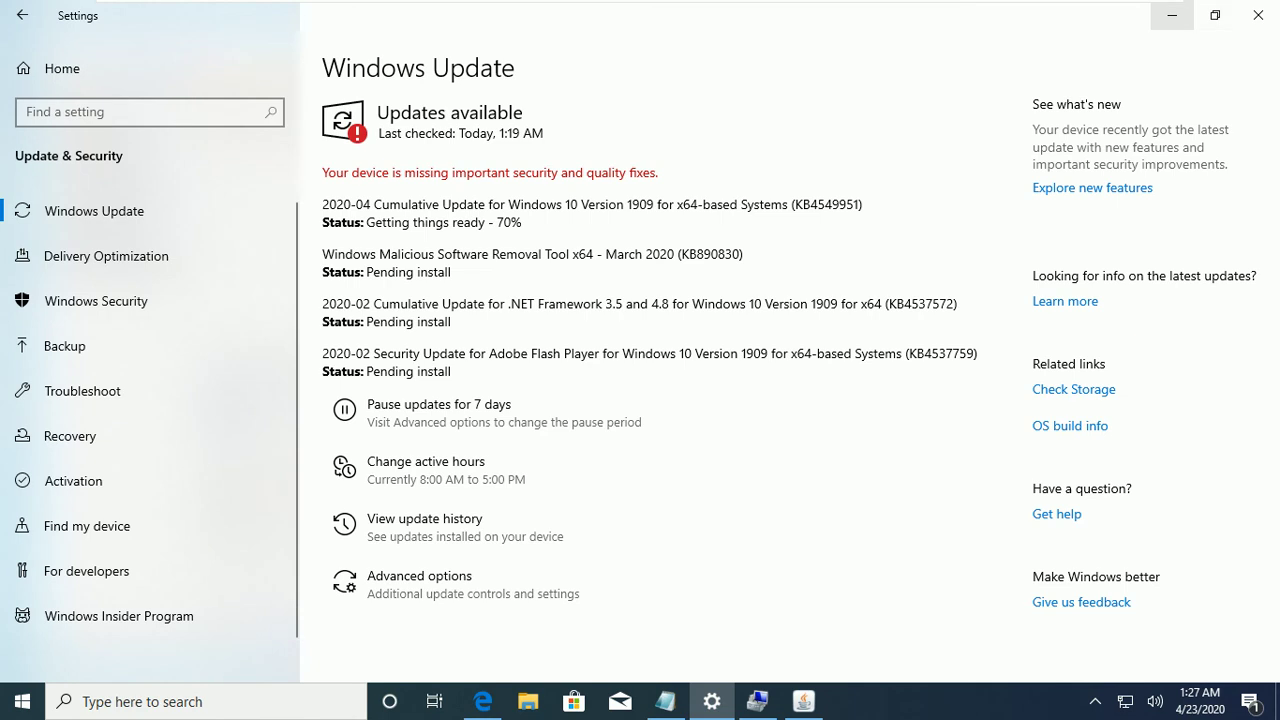
Minimize Windows Update settings to reveal the running C: shrink query, then leave VMware full-screen.
{"action": "left_click", "coordinate": [1171, 15]}
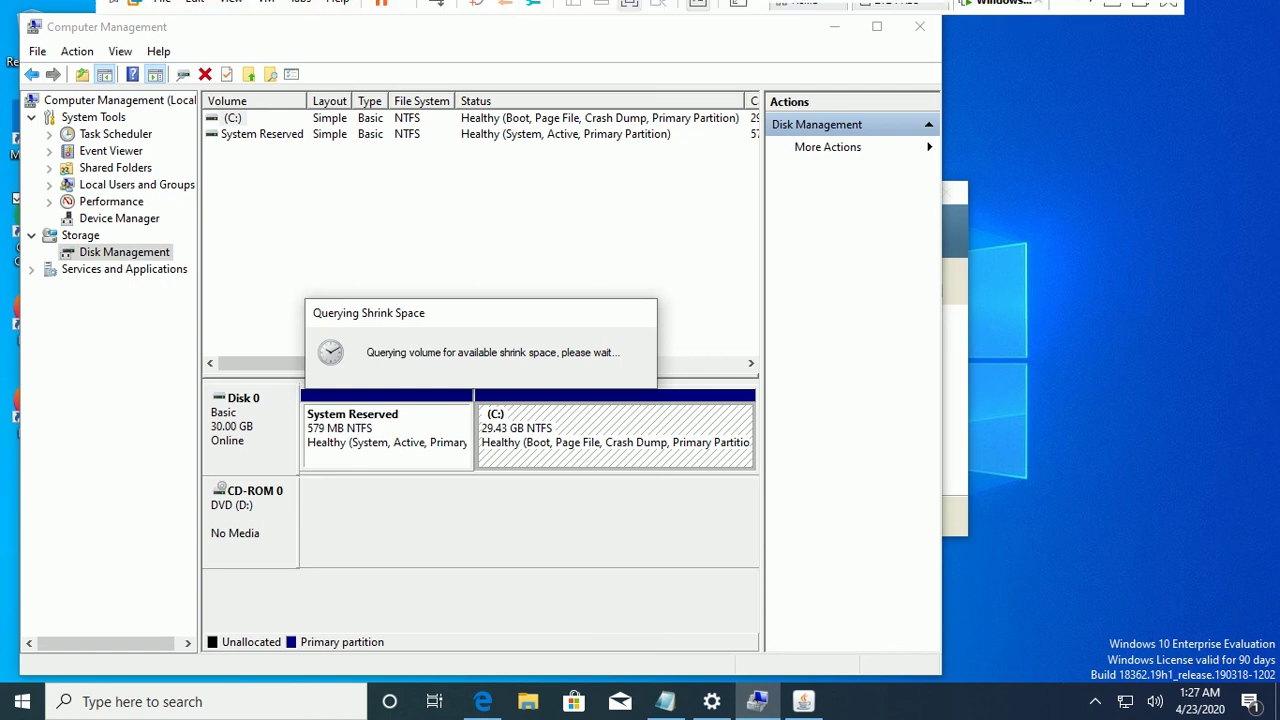
{"action": "left_click", "coordinate": [1140, 12]}
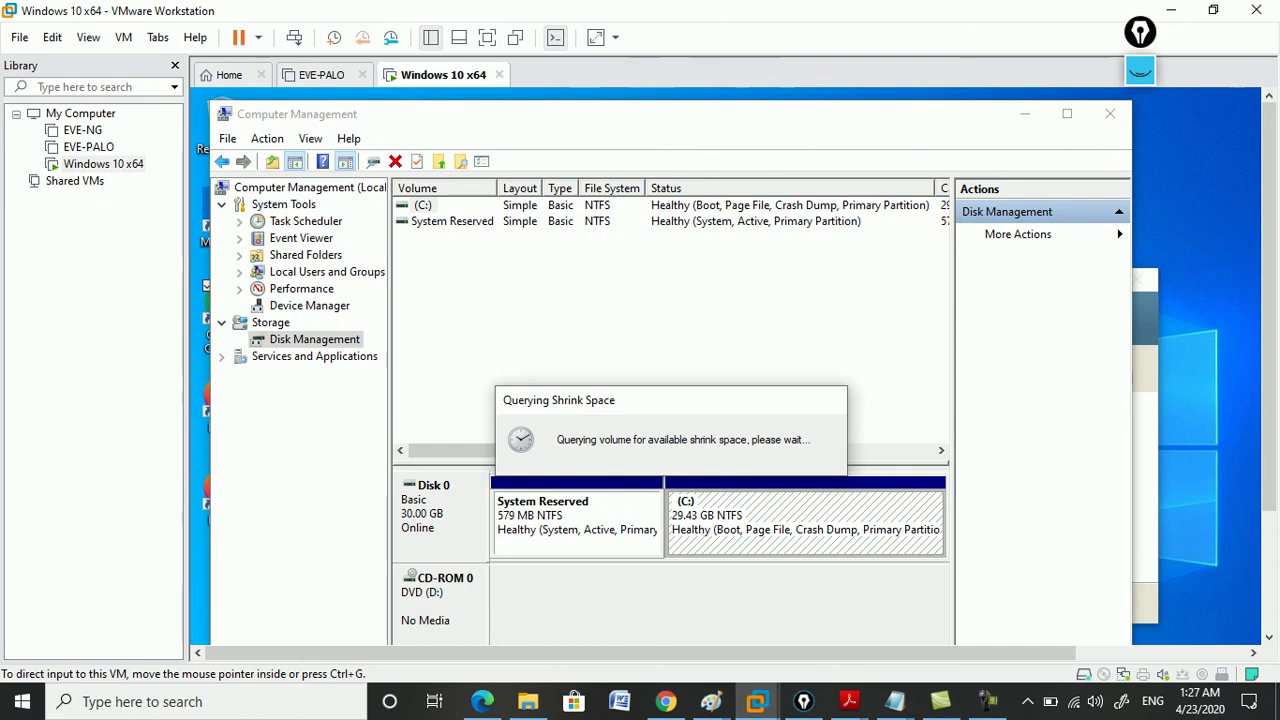